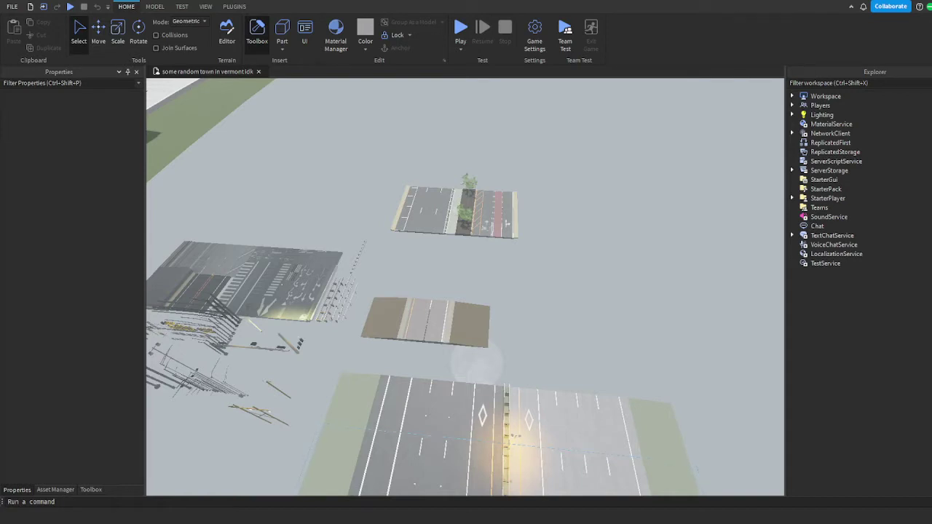
Duplicate the light concrete road slab from the sample roads and move the copy into empty space, to about X 560.5
right_drag(308, 270, 307, 269)
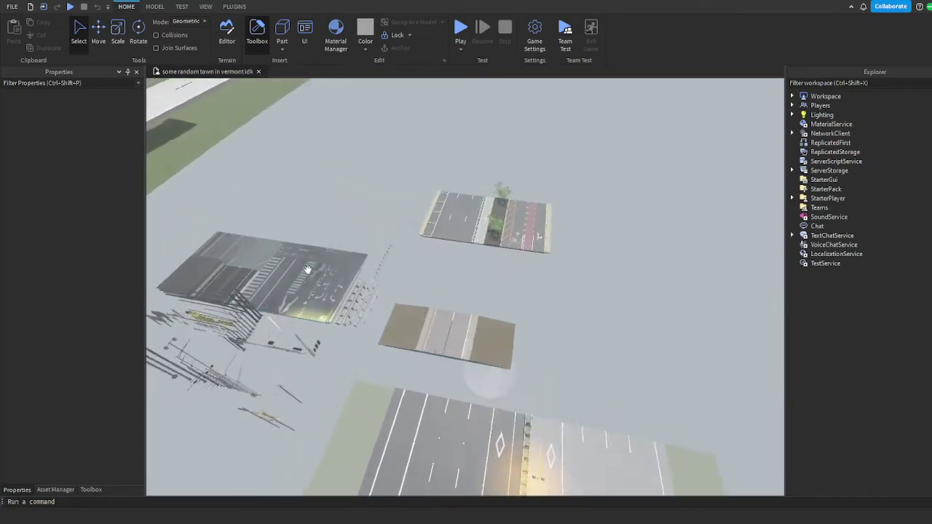
scroll(307, 270, up, 2)
click(300, 259)
key(ctrl+2)
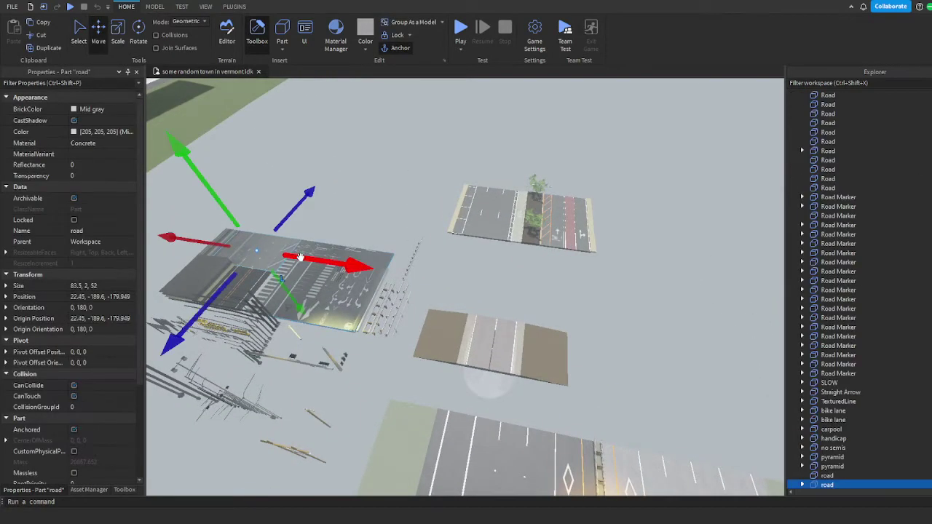
drag(300, 259, 514, 191)
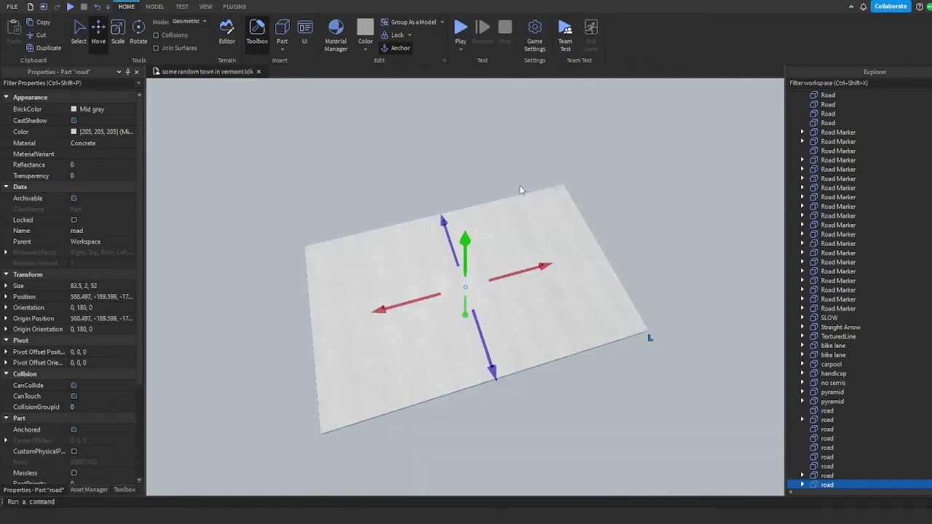
Recolor the copied road slab Cloudy grey and widen it across its lanes
click(523, 160)
key(d)
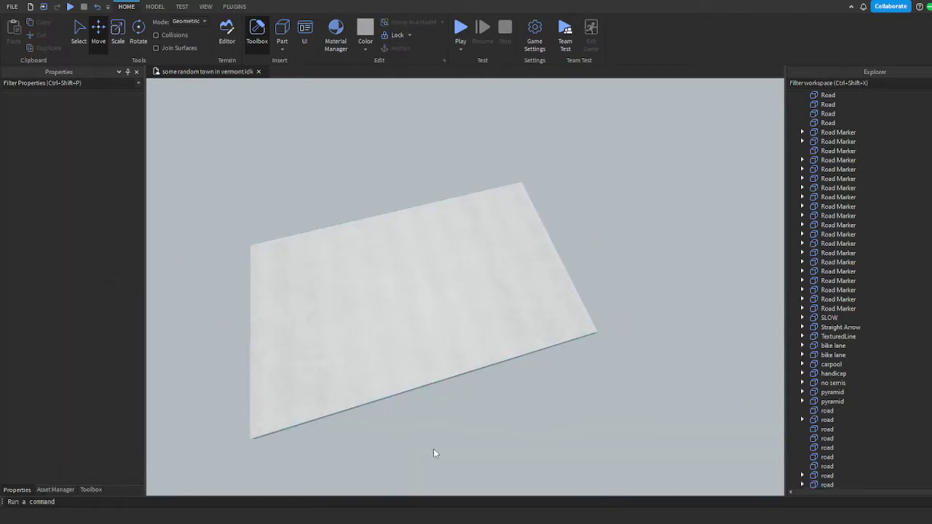
click(405, 223)
key(d)
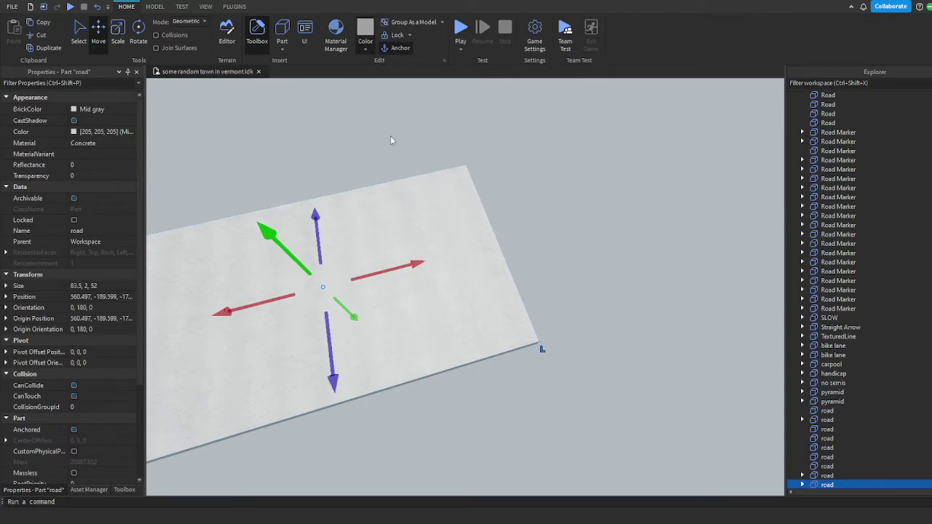
key(ctrl+3)
scroll(460, 209, down, 5)
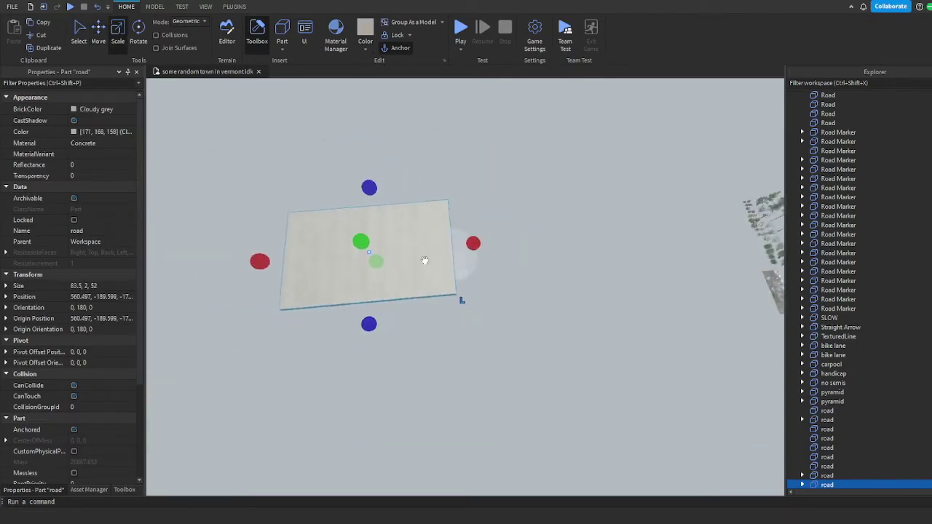
click(568, 181)
Copy a dashed white road marker from the sample roads onto the new slab, parallel to its short edge
right_drag(567, 181, 317, 204)
scroll(317, 204, up, 3)
scroll(316, 205, up, 10)
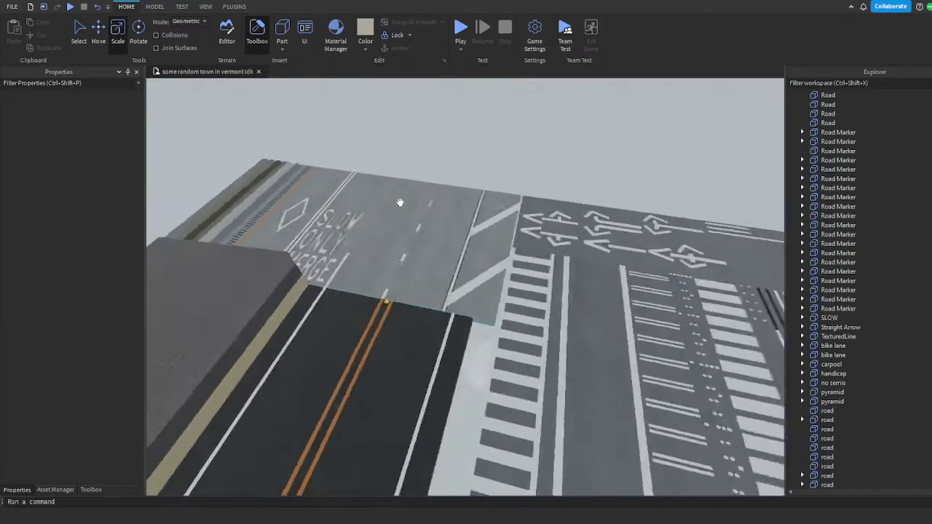
scroll(399, 201, up, 10)
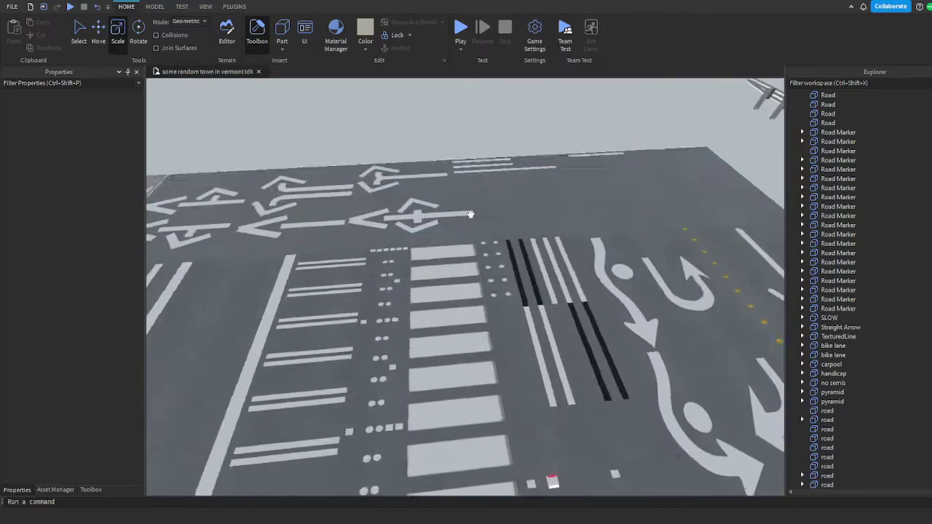
click(467, 260)
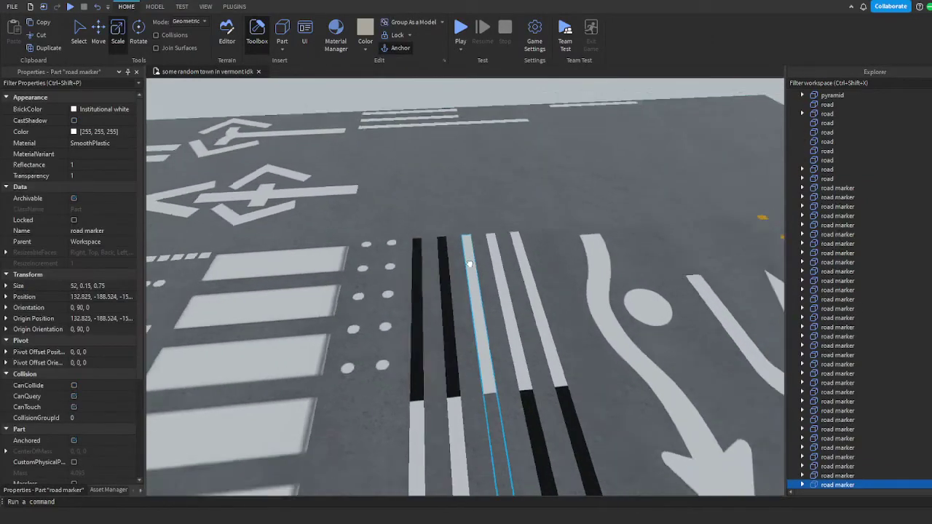
scroll(510, 226, down, 10)
right_drag(467, 260, 554, 196)
key(f)
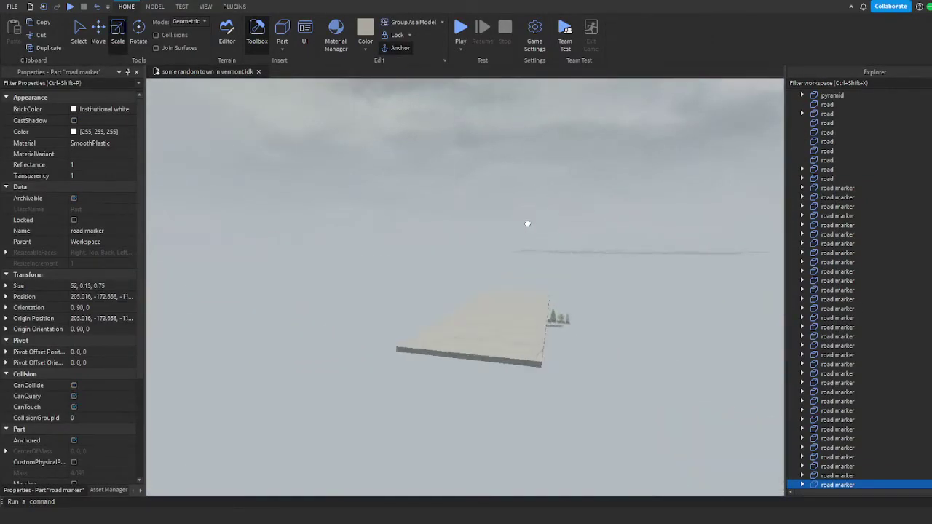
drag(526, 227, 431, 201)
key(ctrl+2)
scroll(431, 201, down, 3)
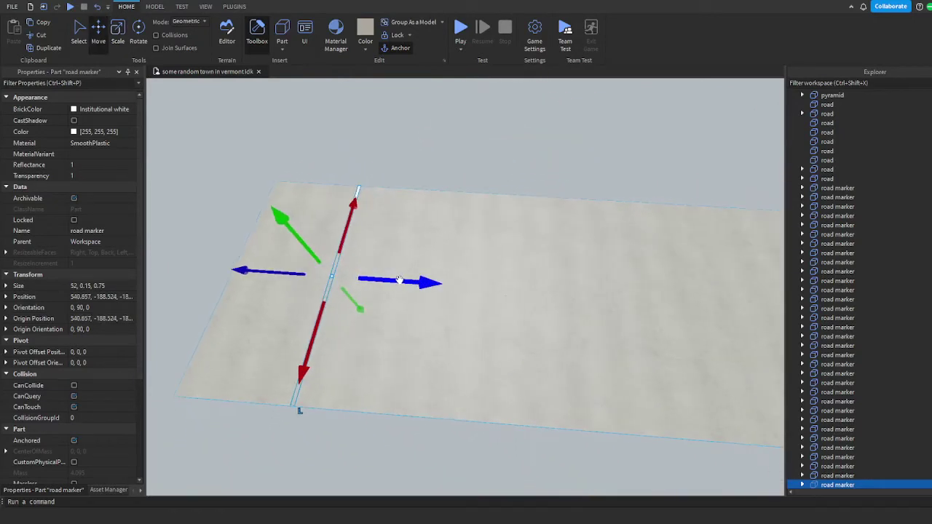
Duplicate the dashed lane marker across the slab until there are four parallel lane dividers
mouse_move(398, 280)
mouse_down()
mouse_move(487, 284)
mouse_move(453, 273)
mouse_move(453, 282)
mouse_move(512, 283)
mouse_up()
key(ctrl+d)
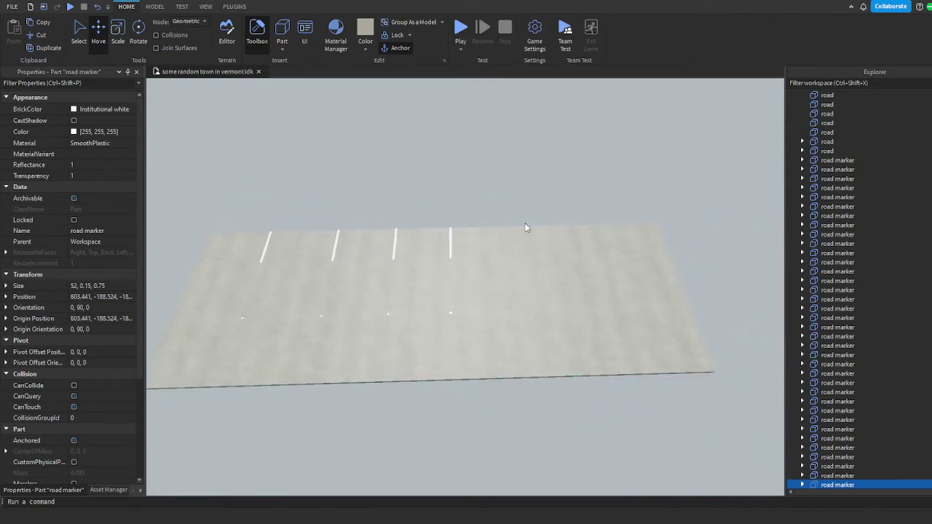
click(524, 226)
scroll(499, 195, down, 3)
scroll(499, 195, up, 3)
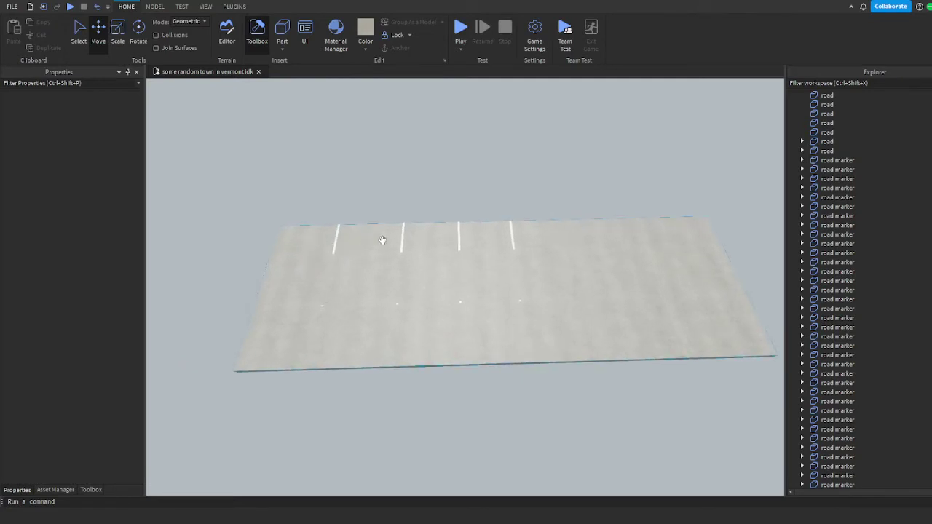
Tighten the spacing of the second, third and fourth lane markers, placing the last two at about X 576 and 595
drag(401, 233, 388, 233)
drag(458, 233, 435, 235)
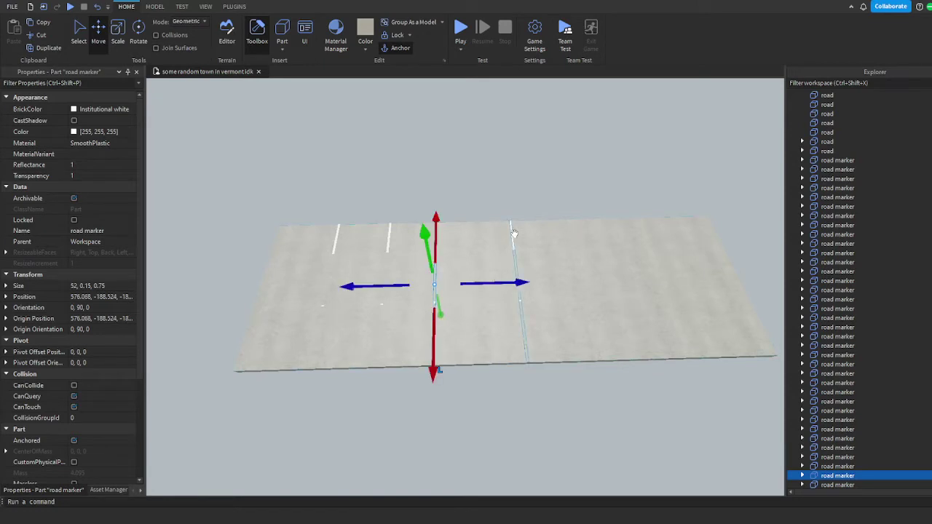
drag(511, 233, 488, 235)
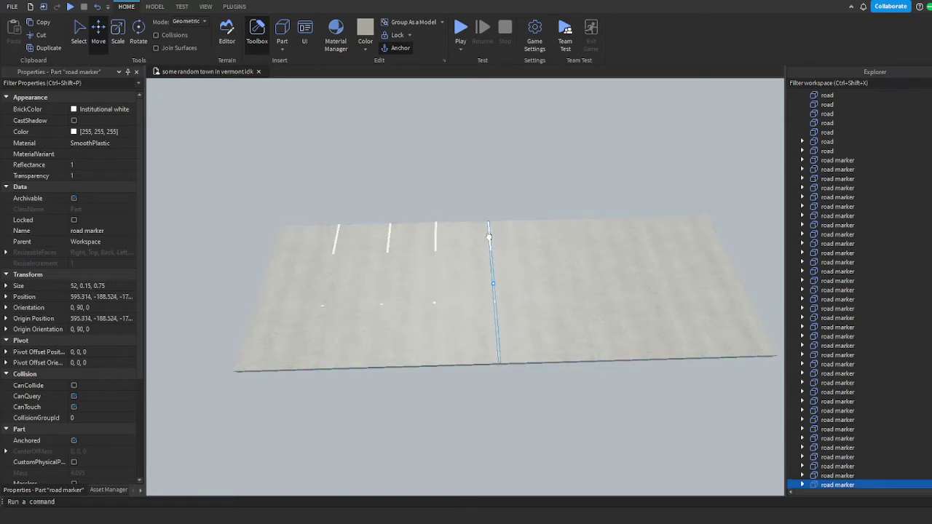
click(544, 188)
scroll(542, 185, down, 3)
scroll(427, 207, up, 3)
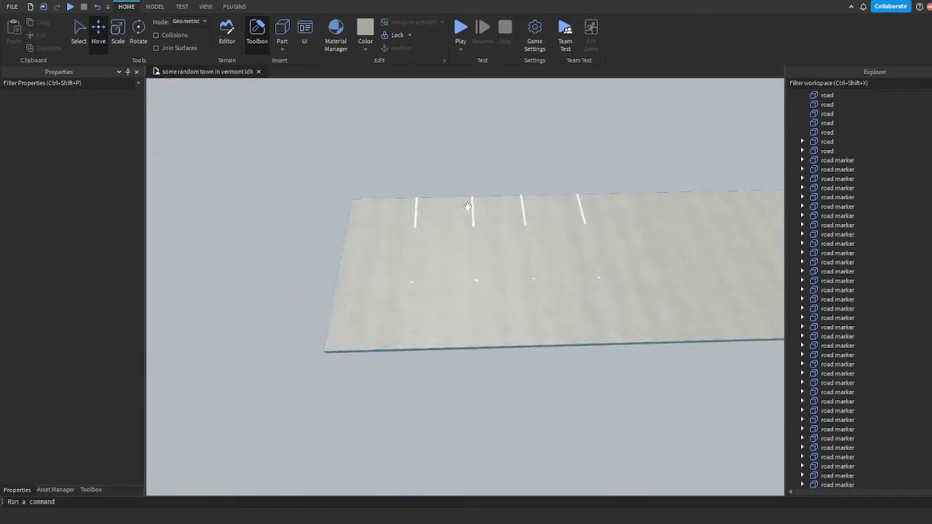
scroll(408, 186, down, 3)
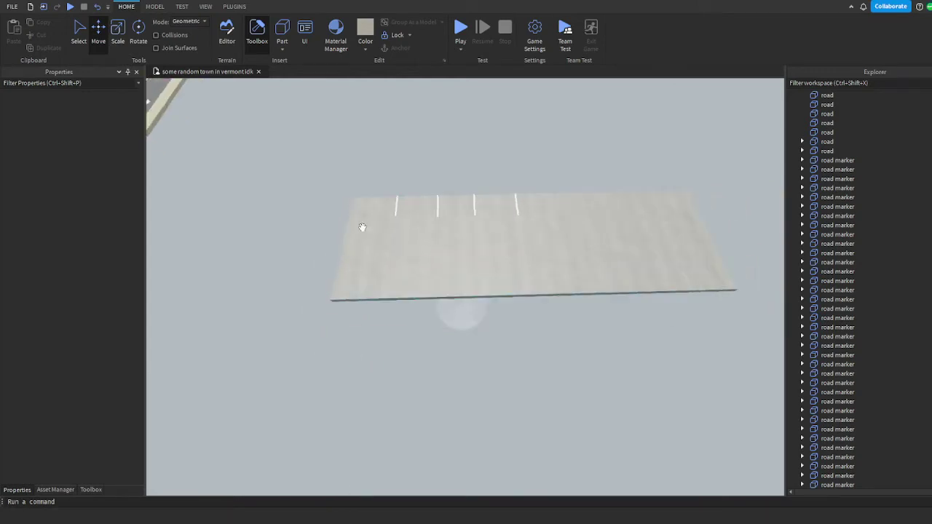
Copy the solid white edge line from the black sample road and place it along the outer edge of the new slab
scroll(360, 225, down, 5)
right_drag(360, 225, 473, 219)
scroll(516, 150, up, 5)
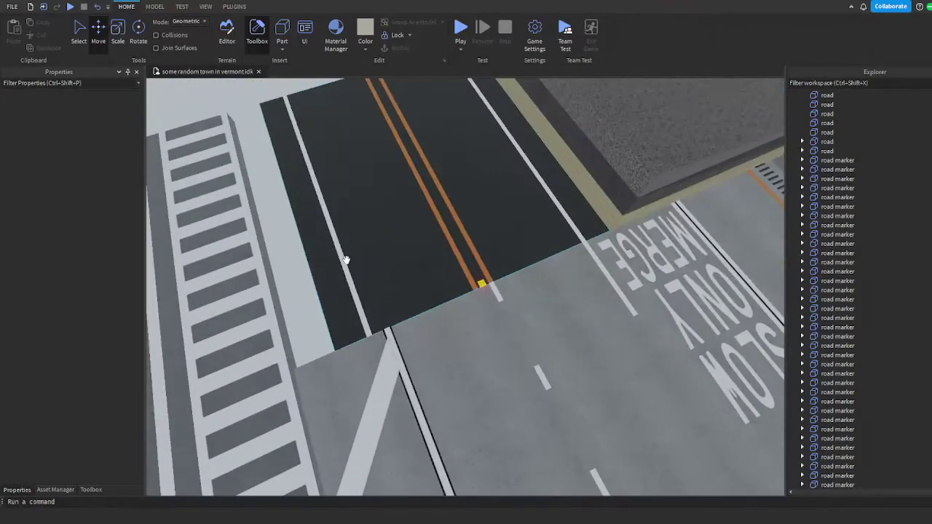
click(355, 299)
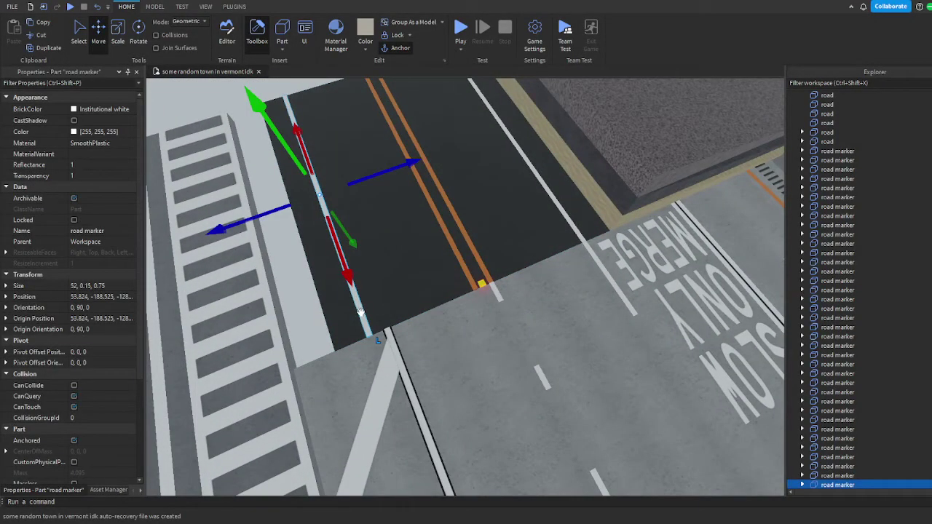
mouse_move(360, 313)
mouse_down()
mouse_move(387, 199)
mouse_move(404, 216)
mouse_move(440, 316)
mouse_move(396, 329)
mouse_move(371, 306)
mouse_move(379, 244)
mouse_move(415, 260)
mouse_move(408, 248)
mouse_up()
mouse_move(408, 248)
right_down()
mouse_move(552, 416)
mouse_move(603, 381)
mouse_move(601, 140)
right_up()
click(601, 140)
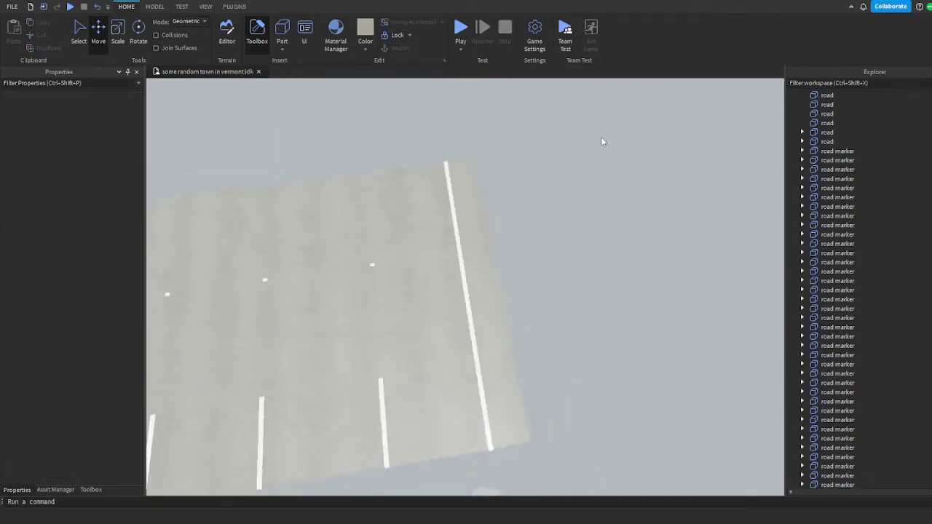
Shorten the slab's unmarked side so it is about 100.7 studs wide
scroll(442, 240, down, 5)
click(418, 254)
right_drag(419, 254, 389, 293)
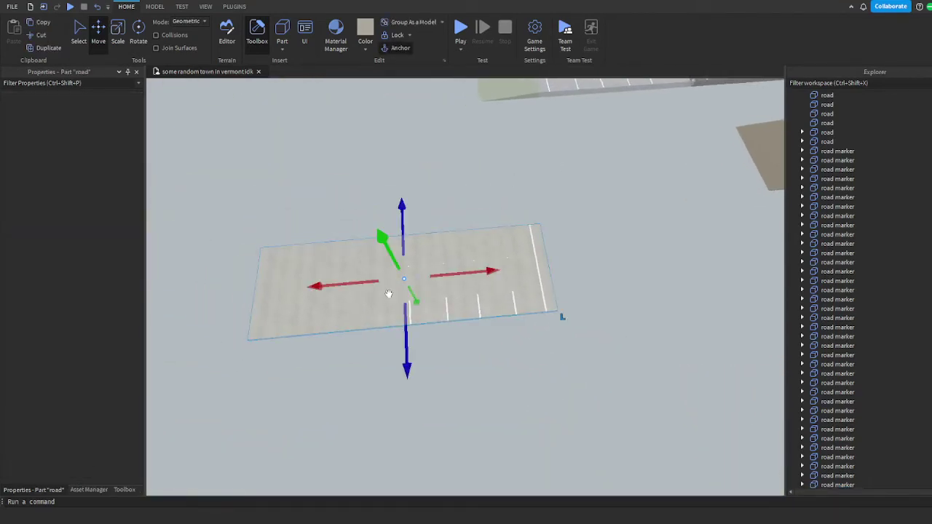
key(ctrl+3)
drag(244, 296, 298, 273)
right_drag(298, 273, 256, 230)
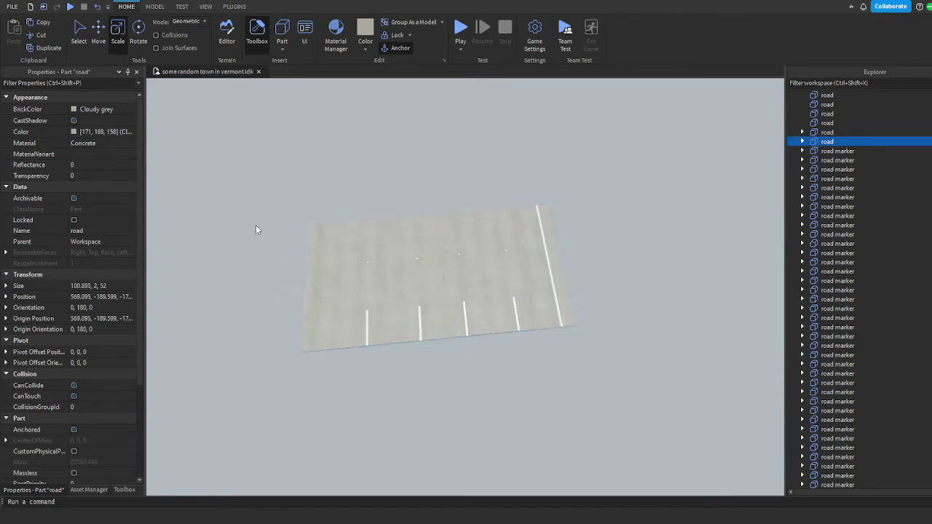
Copy the orange center line from the black sample road and place it along the slab's unmarked side
click(550, 258)
key(ctrl+2)
mouse_move(554, 259)
right_down()
mouse_move(564, 255)
mouse_move(585, 132)
mouse_move(597, 156)
mouse_move(537, 175)
mouse_move(447, 286)
right_up()
scroll(564, 255, up, 3)
click(538, 234)
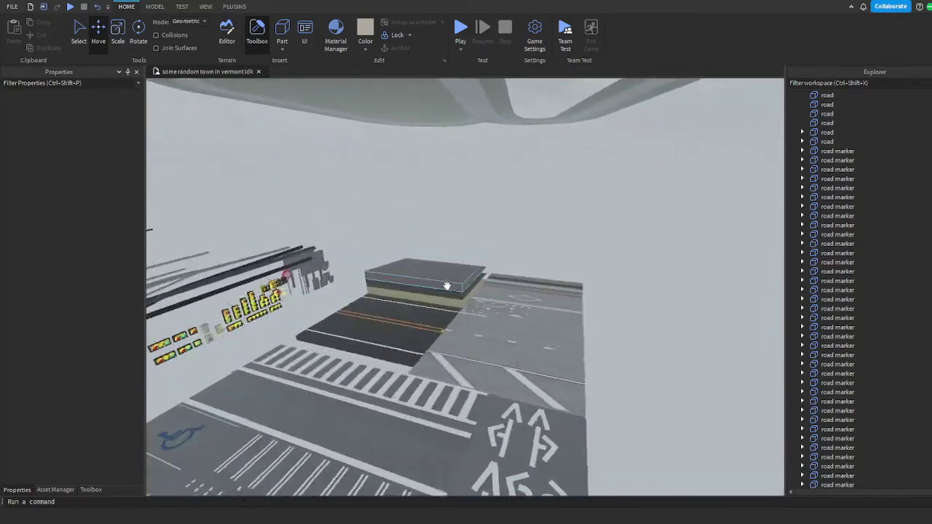
scroll(446, 285, up, 10)
click(432, 387)
scroll(428, 394, up, 4)
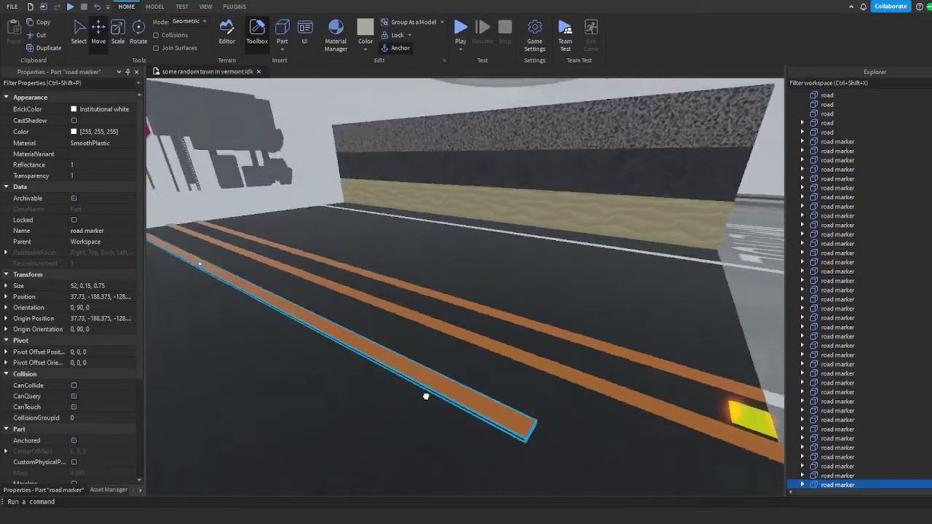
mouse_move(426, 395)
mouse_down()
mouse_move(335, 248)
mouse_move(343, 276)
mouse_move(316, 300)
mouse_move(306, 339)
mouse_move(328, 333)
mouse_move(314, 331)
mouse_up()
Move the orange line to about X 612.5 and stretch it to about 52 studs so it spans the slab
key(ctrl+3)
drag(536, 107, 515, 128)
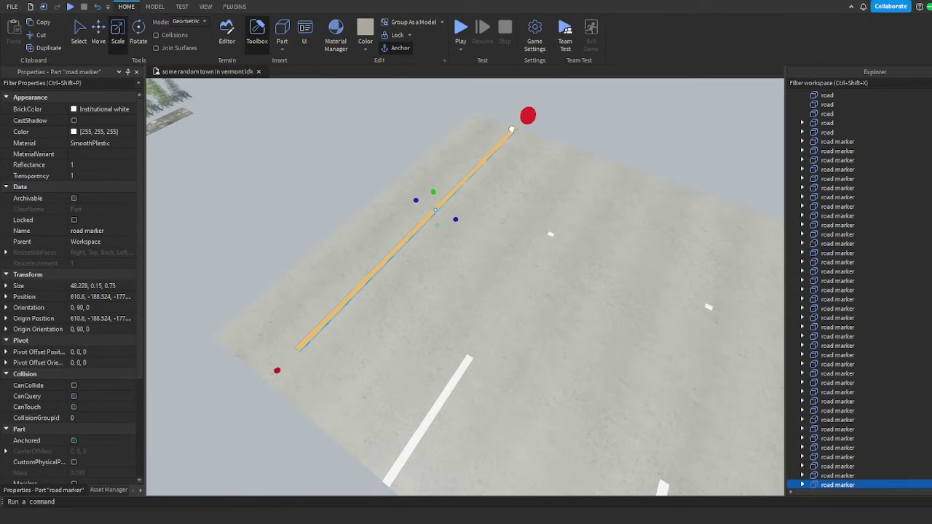
key(ctrl+2)
right_drag(514, 128, 519, 201)
drag(510, 301, 487, 299)
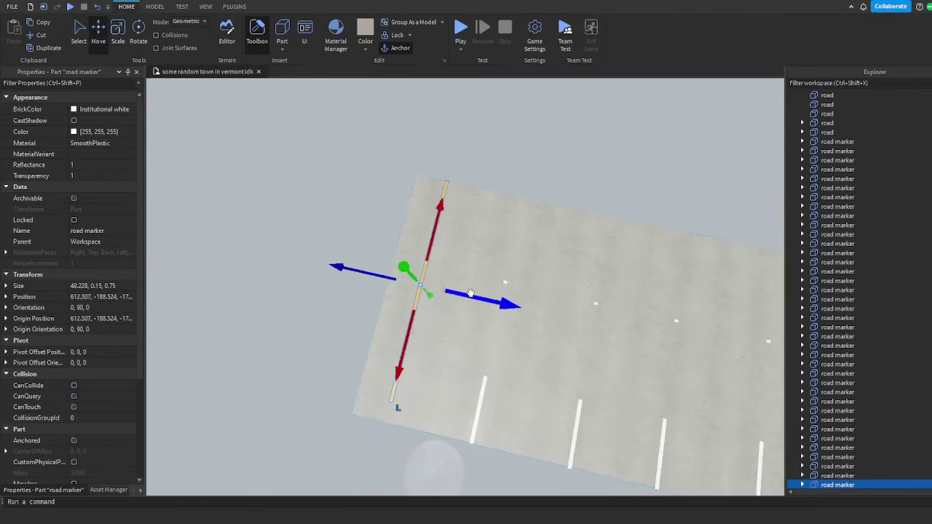
key(ctrl+3)
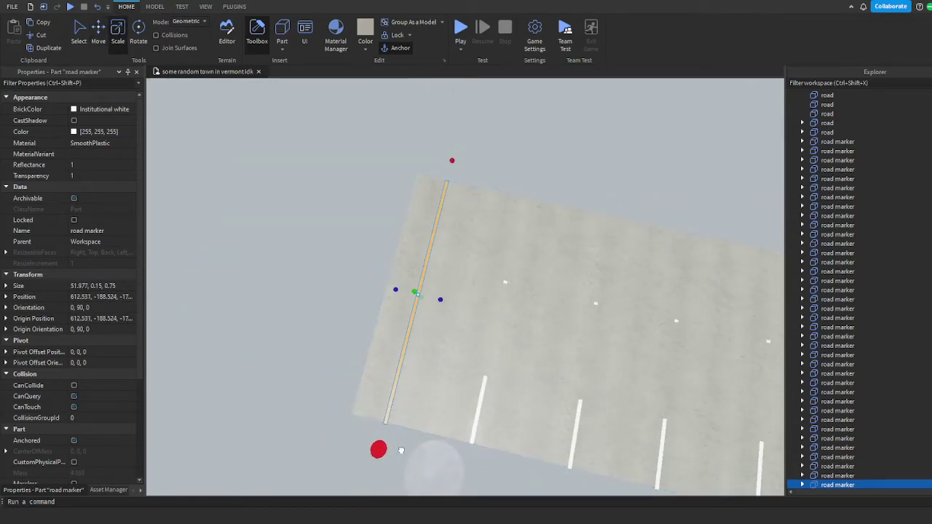
click(413, 452)
Remove the dashed lane marker nearest the orange line
right_drag(413, 452, 456, 316)
scroll(456, 316, down, 8)
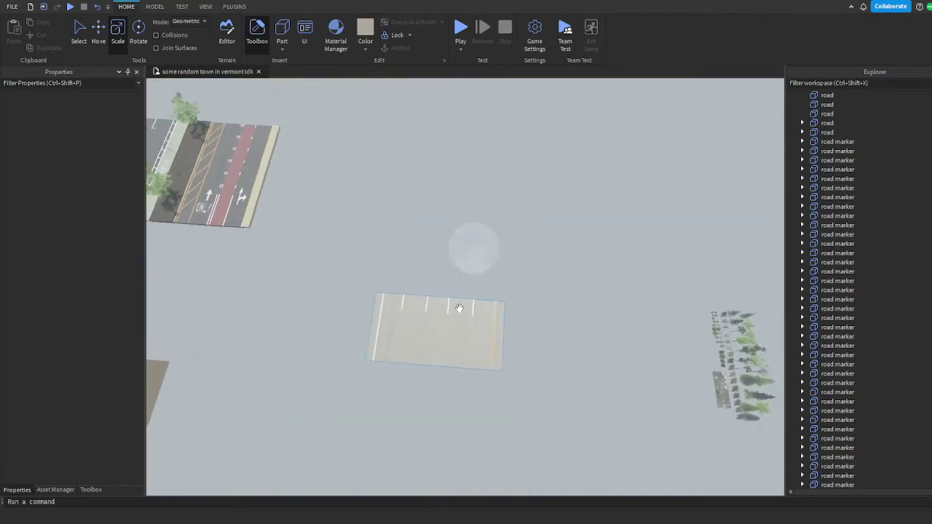
scroll(355, 312, up, 4)
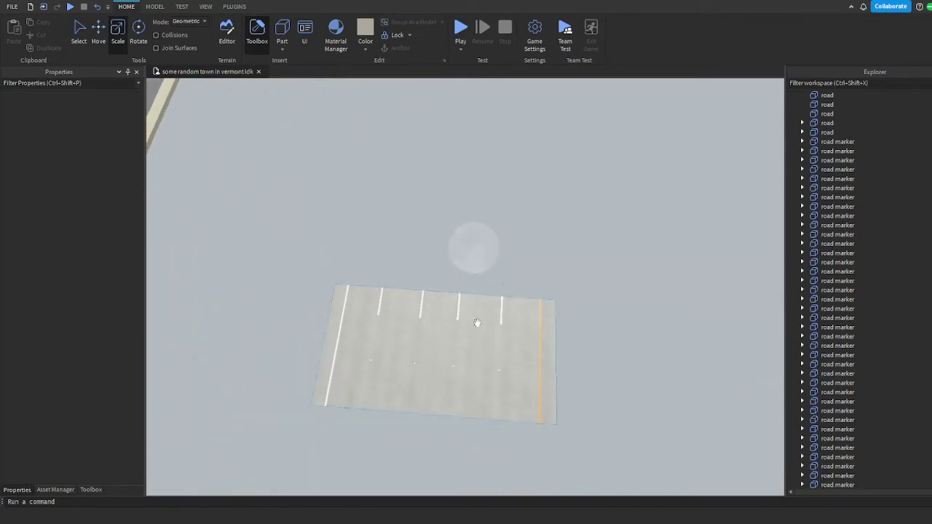
click(503, 313)
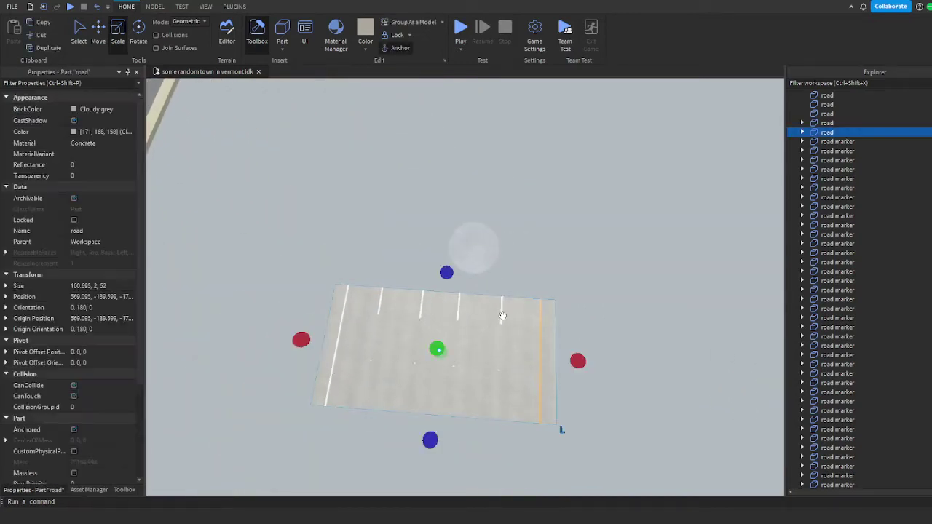
click(503, 311)
click(503, 311)
click(503, 311)
click(503, 310)
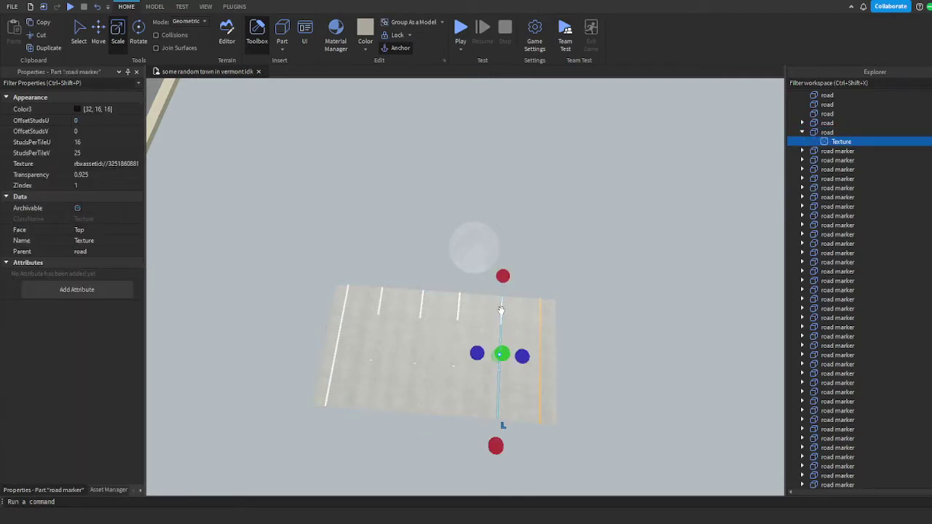
Narrow the slab by one lane and move the orange line inward to border the remaining lanes
click(558, 425)
mouse_move(578, 358)
mouse_down()
mouse_move(520, 356)
mouse_move(498, 329)
mouse_up()
click(537, 334)
click(472, 329)
scroll(470, 329, up, 3)
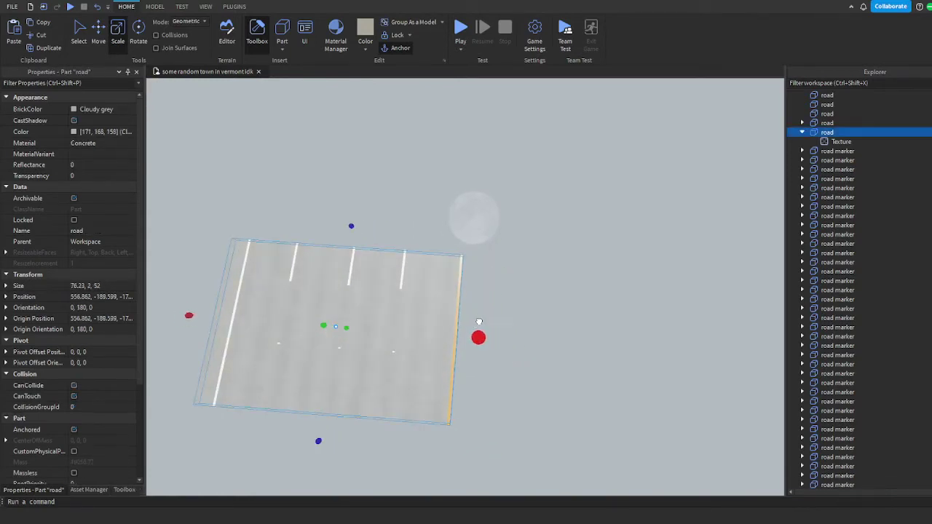
click(509, 309)
right_drag(509, 309, 381, 257)
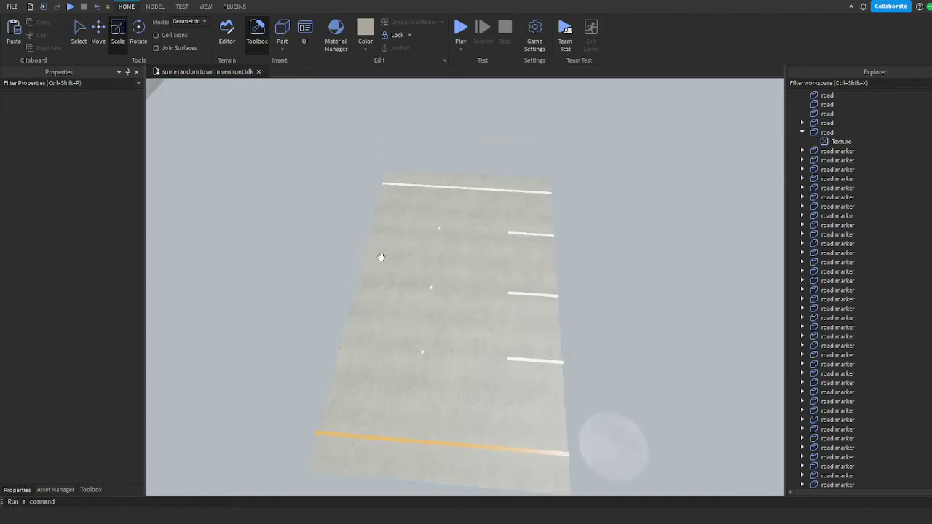
Try to select the concrete barrier beside the turn-arrow sample road piece by piece, adding its wedges and adjoining road strips
right_drag(515, 233, 473, 246)
scroll(476, 237, down, 6)
scroll(506, 258, up, 5)
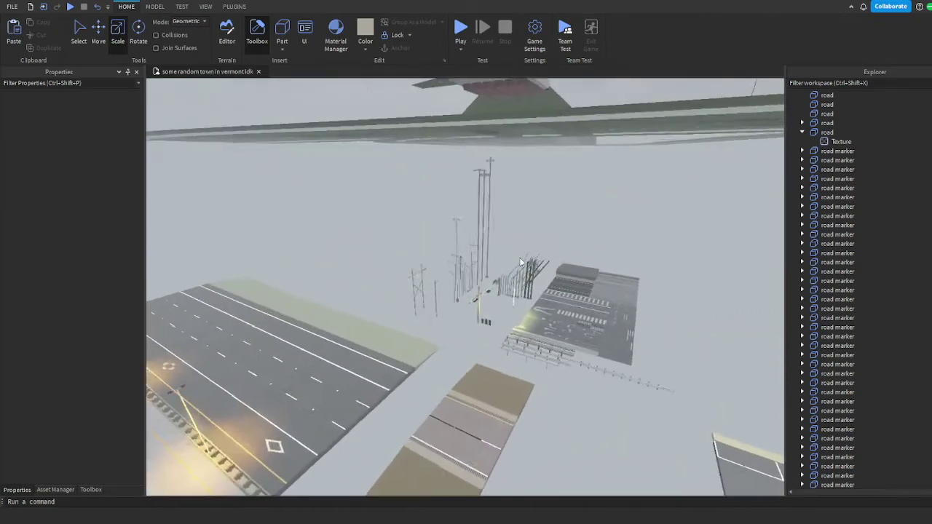
scroll(660, 277, up, 10)
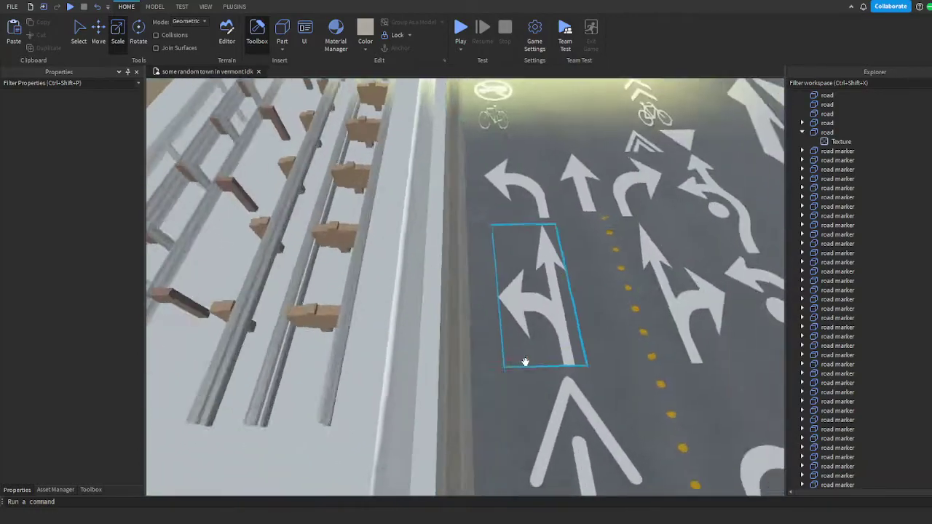
right_drag(525, 362, 525, 363)
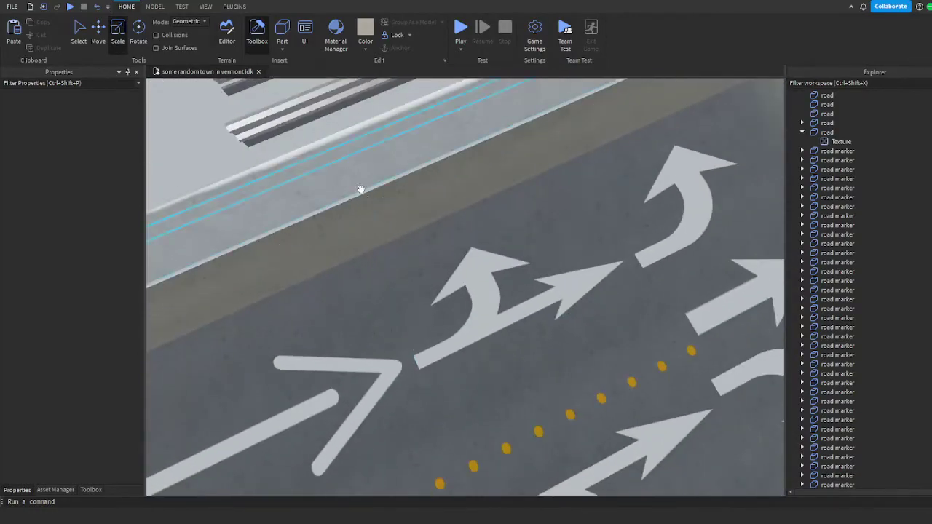
right_drag(360, 189, 571, 198)
click(448, 313)
scroll(454, 316, up, 5)
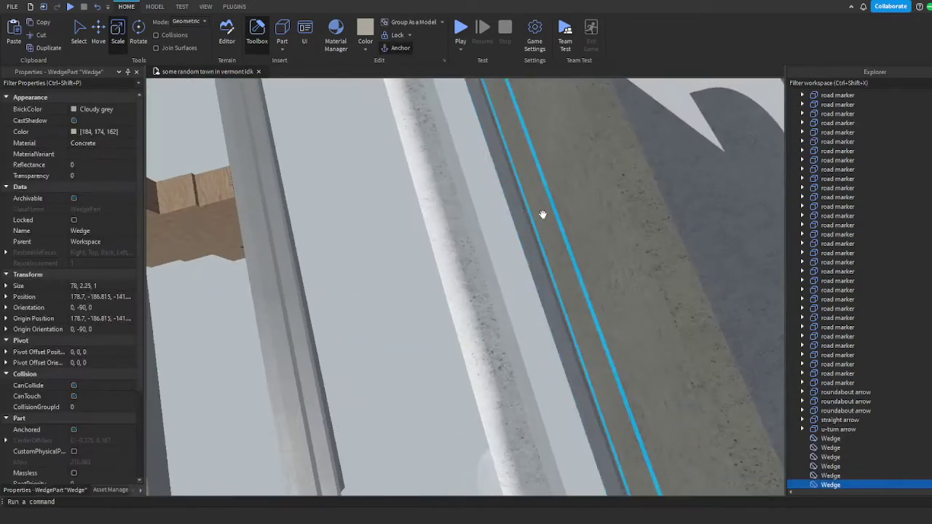
ctrl+click(568, 197)
ctrl+click(376, 248)
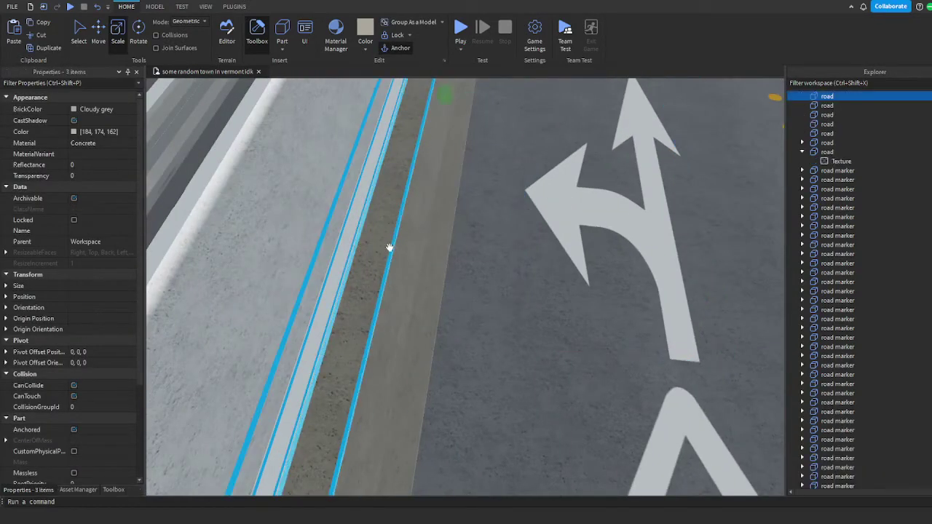
ctrl+click(431, 255)
right_drag(431, 245, 583, 250)
scroll(448, 257, down, 3)
click(501, 252)
right_drag(360, 270, 377, 326)
click(378, 326)
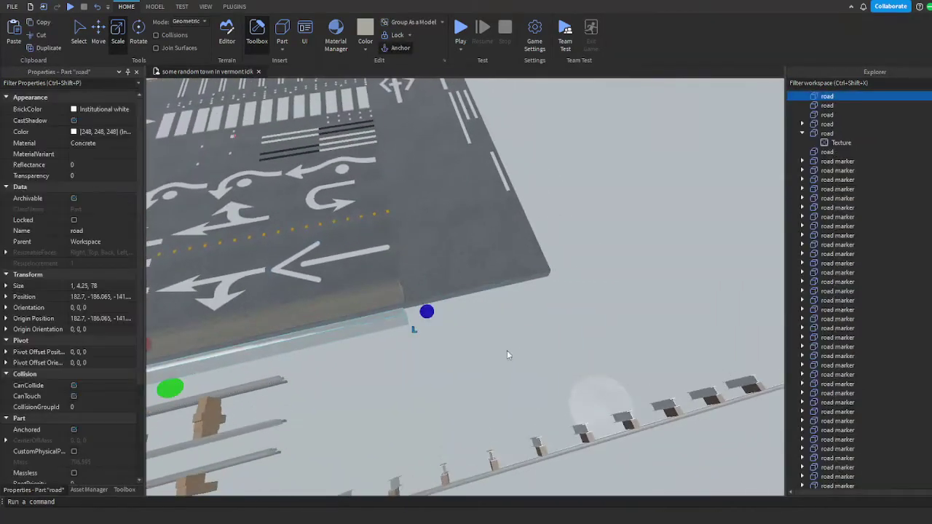
Clear the asphalt slabs away from the sample barriers so the concrete barrier stands free
right_drag(507, 350, 488, 340)
scroll(488, 340, up, 3)
right_drag(483, 290, 496, 260)
right_drag(446, 330, 615, 304)
scroll(616, 304, down, 3)
click(524, 299)
key(ctrl+2)
drag(441, 297, 502, 153)
click(400, 229)
click(400, 223)
right_drag(400, 224, 415, 214)
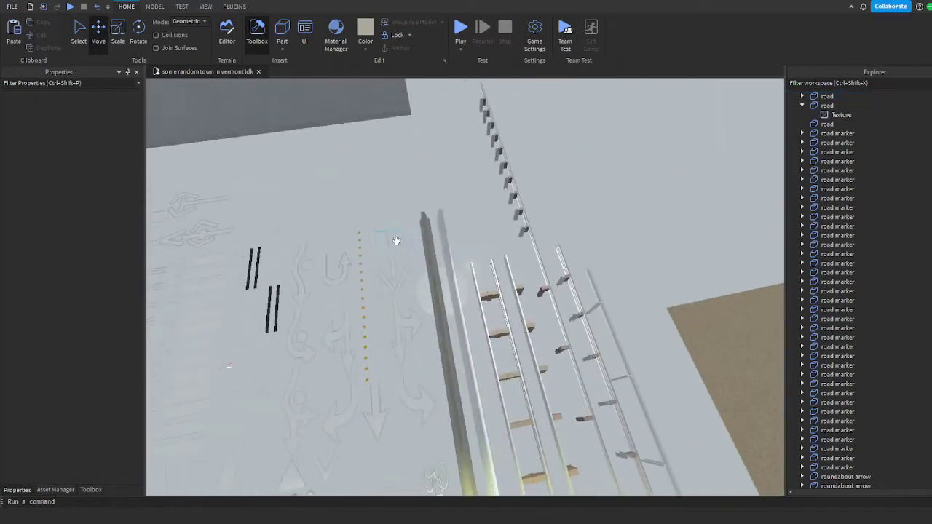
Select all 15 parts of the Cloudy grey concrete barrier and place a copy along the new slab's orange-line edge
click(453, 368)
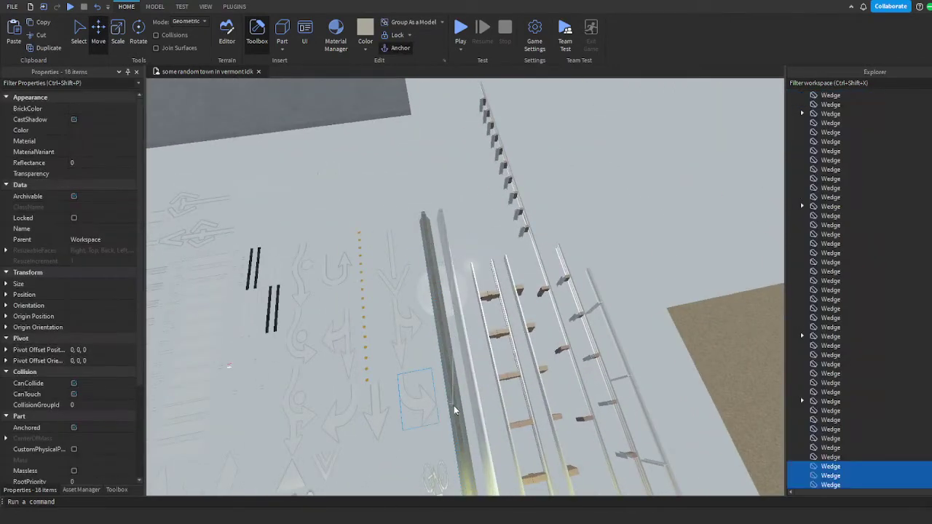
ctrl+click(423, 383)
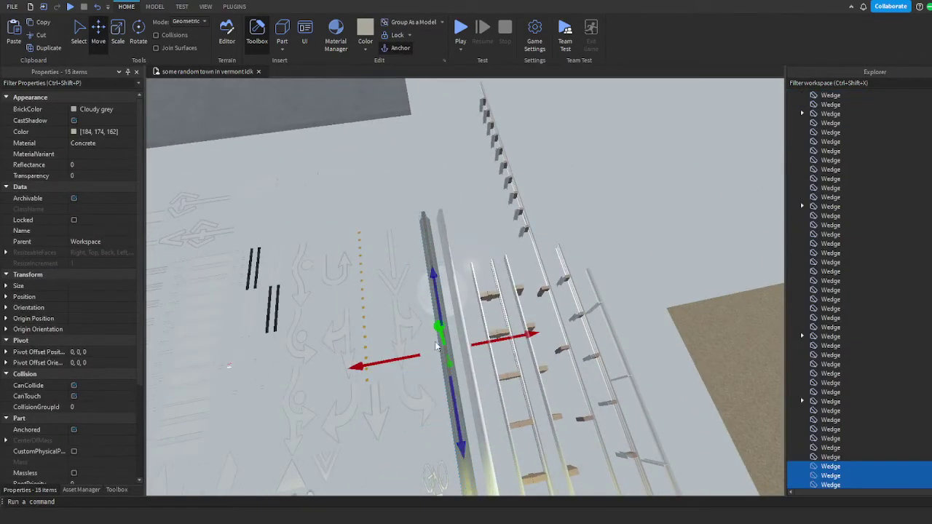
right_drag(423, 382, 522, 348)
right_drag(470, 267, 386, 353)
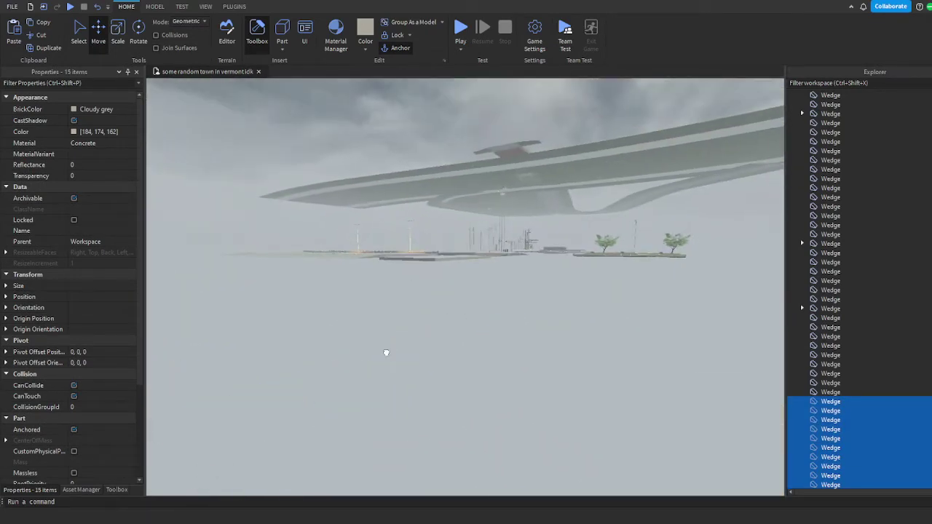
right_drag(436, 195, 415, 238)
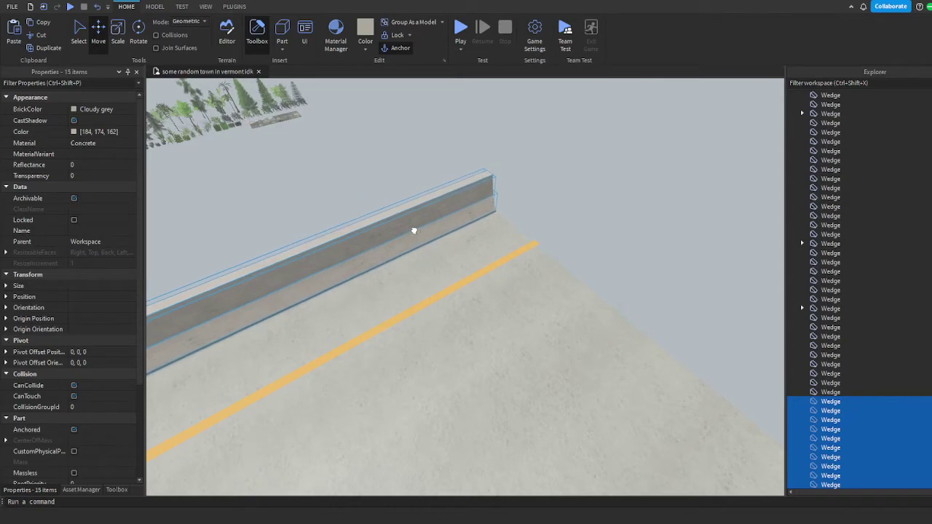
scroll(456, 186, down, 5)
click(463, 185)
Shorten the barrier's upper road-facing wedge to about 51 studs so it ends near the slab's edge
scroll(378, 289, up, 10)
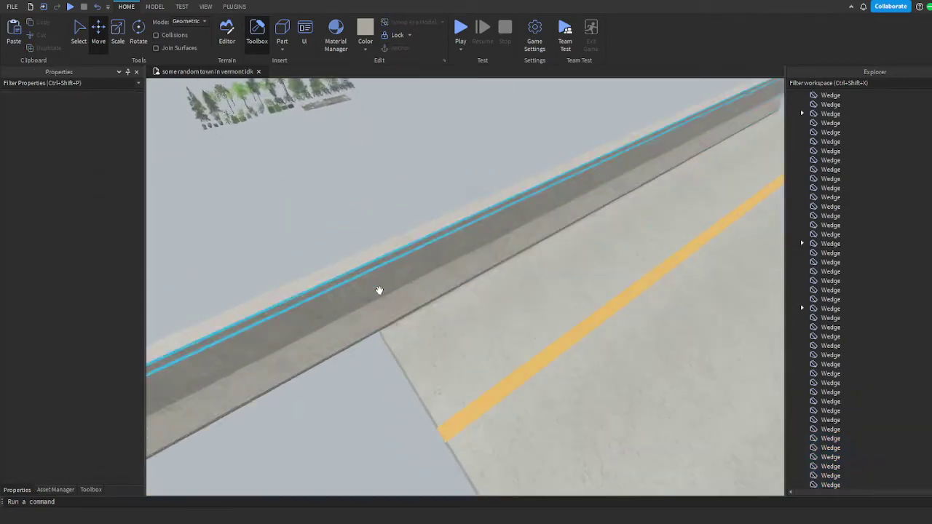
click(391, 314)
key(ctrl+3)
right_drag(391, 314, 352, 339)
click(331, 275)
click(283, 257)
click(391, 290)
drag(327, 392, 406, 319)
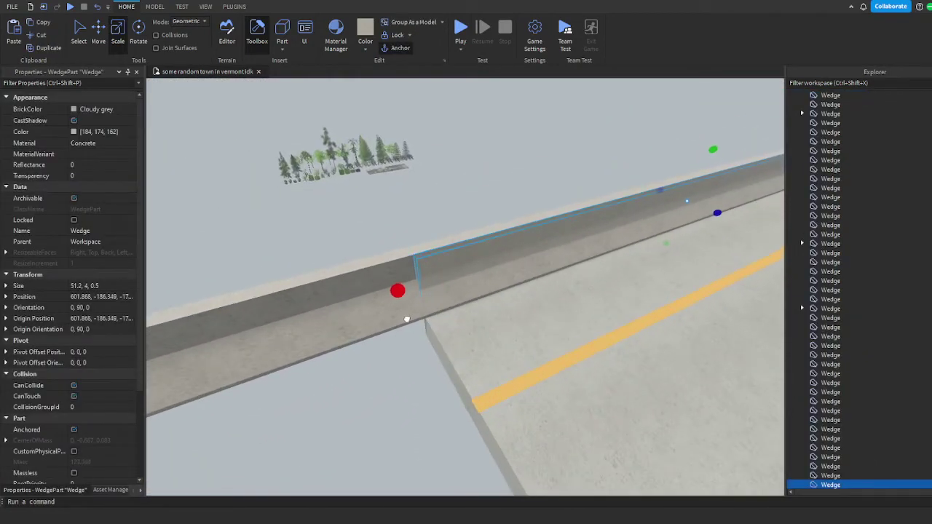
Shorten the barrier's overlapping lower road-facing wedges to about 52 studs to match the slab's end
click(373, 327)
right_drag(373, 328, 299, 357)
scroll(358, 350, up, 4)
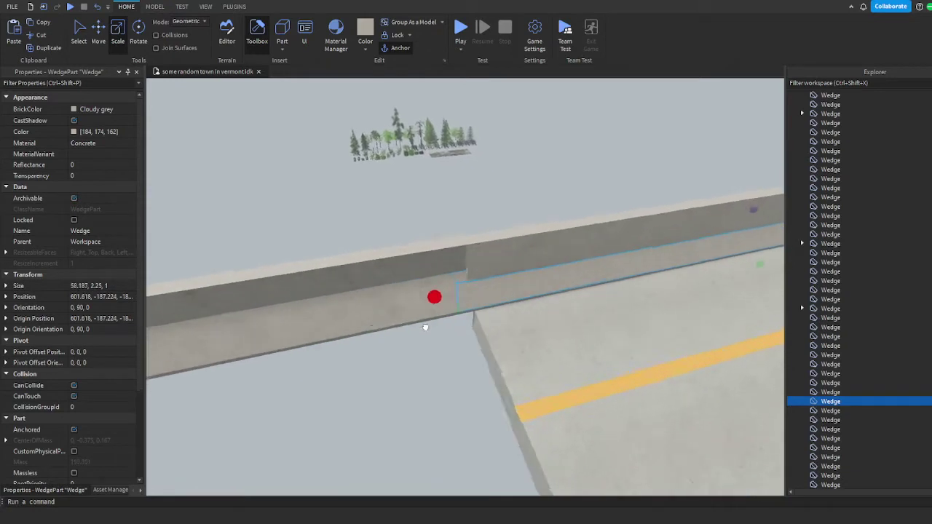
click(362, 319)
right_drag(362, 319, 430, 317)
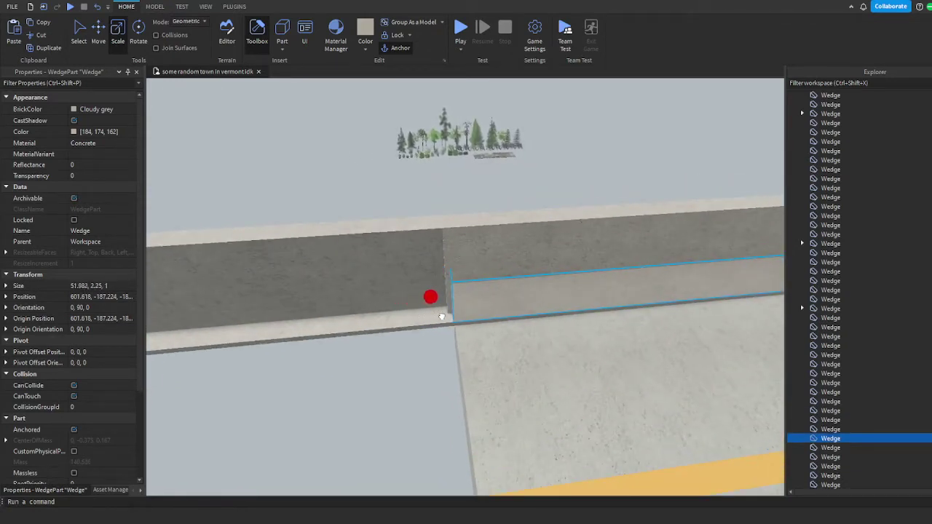
Shorten the thin 3-stud-wide base strip under the barrier to about 52 studs
click(420, 316)
key(f)
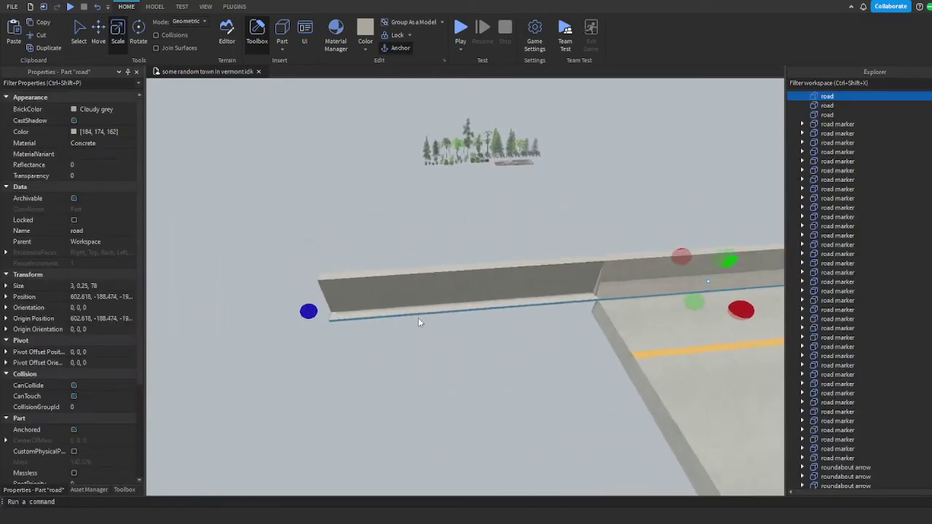
click(350, 318)
scroll(316, 308, up, 5)
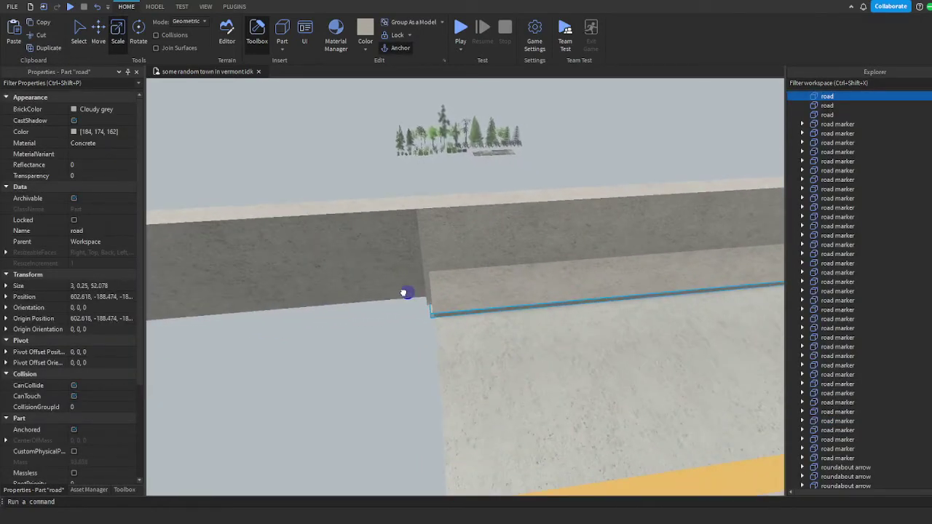
Adjust the upper road-facing wedge to the slab's end and shorten the barrier's core block to about 52 studs
click(422, 262)
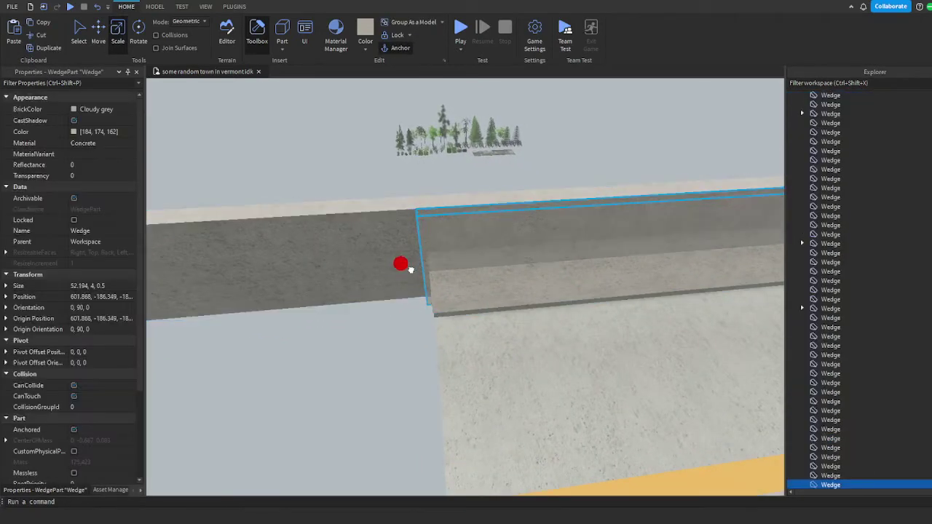
click(397, 272)
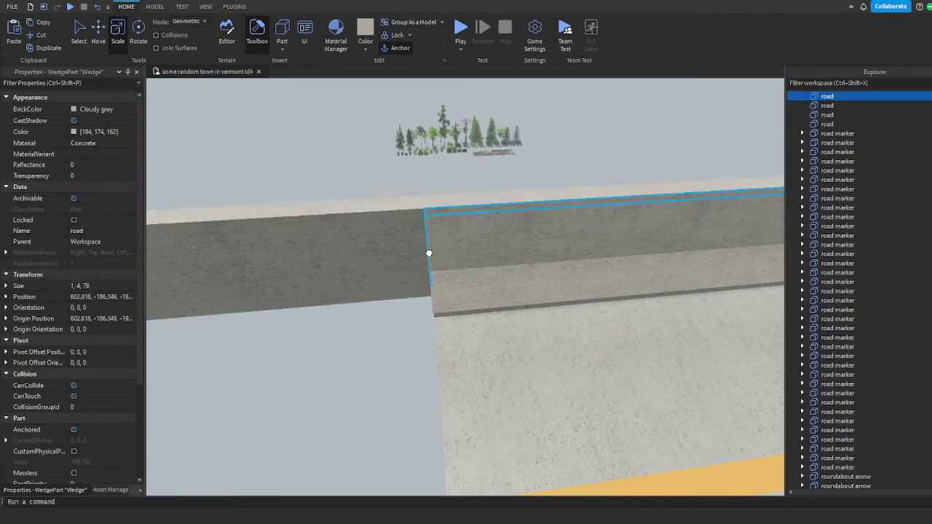
click(408, 264)
click(385, 254)
scroll(386, 254, down, 5)
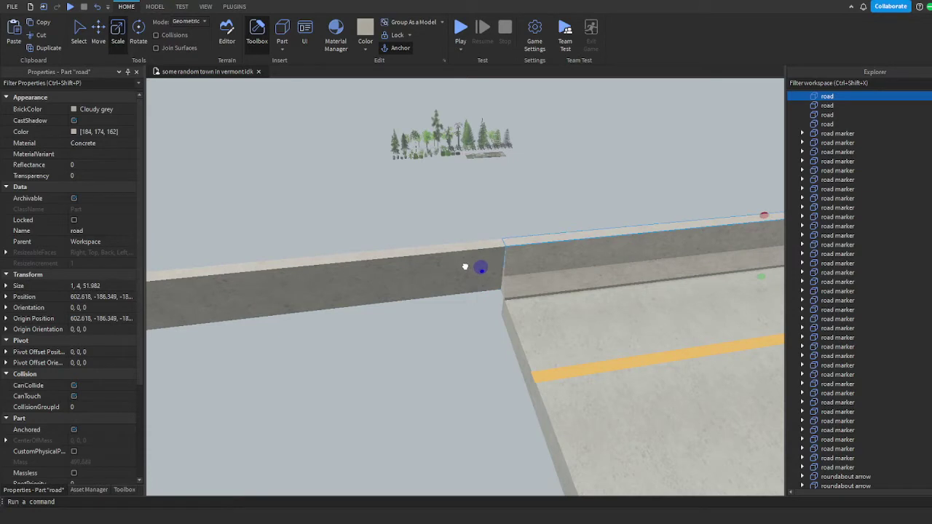
Delete the duplicate core block that overlaps the barrier's shortened core
drag(418, 263, 466, 276)
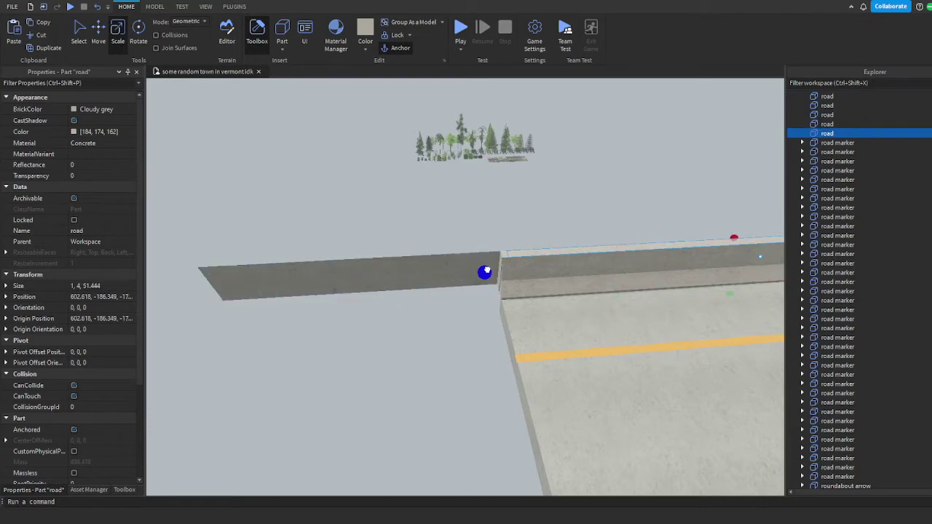
scroll(480, 271, up, 5)
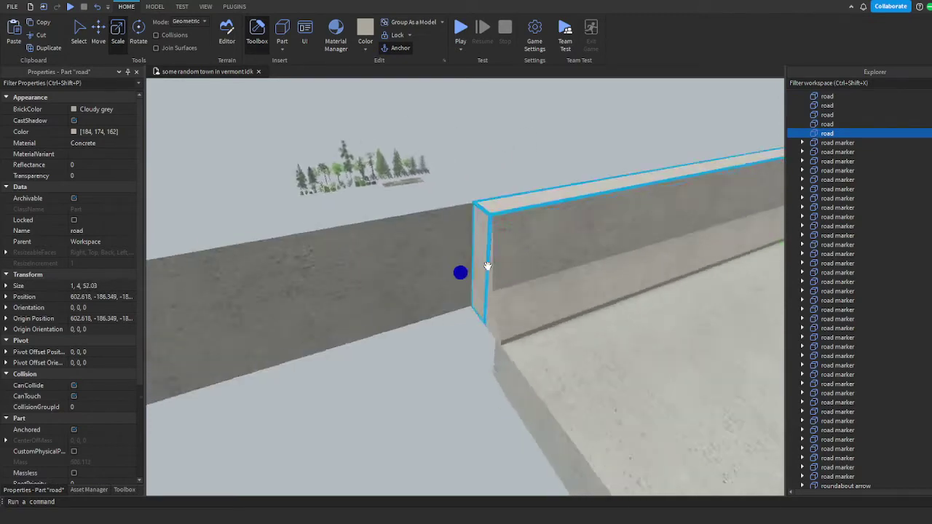
key(Delete)
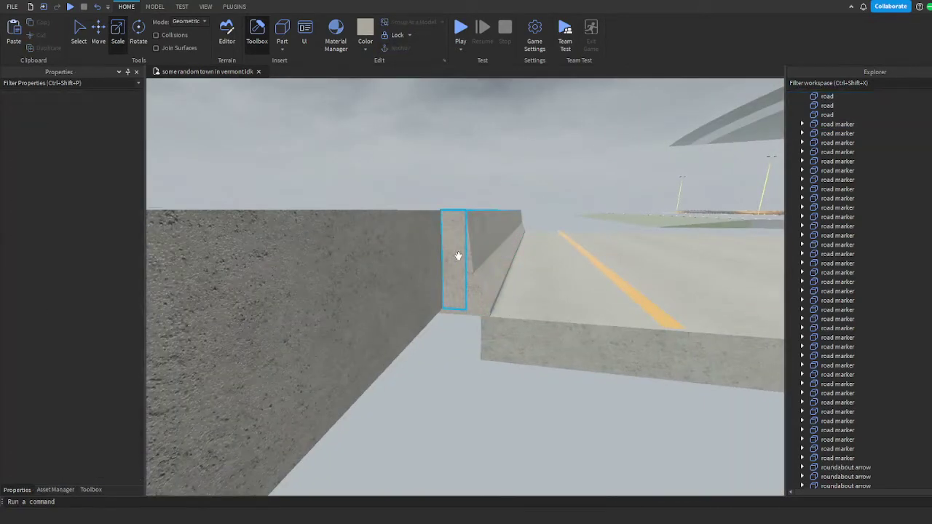
click(457, 257)
scroll(449, 264, down, 6)
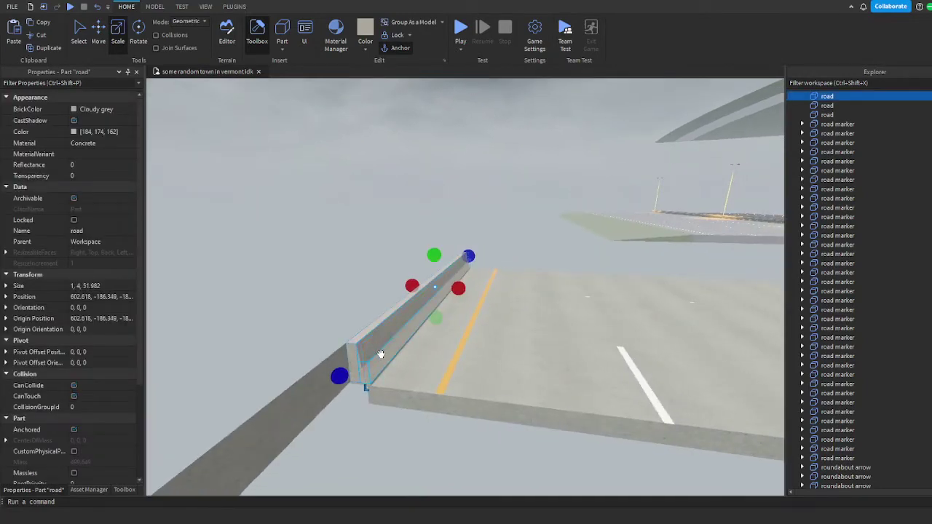
Shorten the overlapping lower wedges on the barrier's outer side to about 52 and 53 studs
click(318, 277)
right_drag(319, 276, 462, 327)
click(422, 277)
key(f)
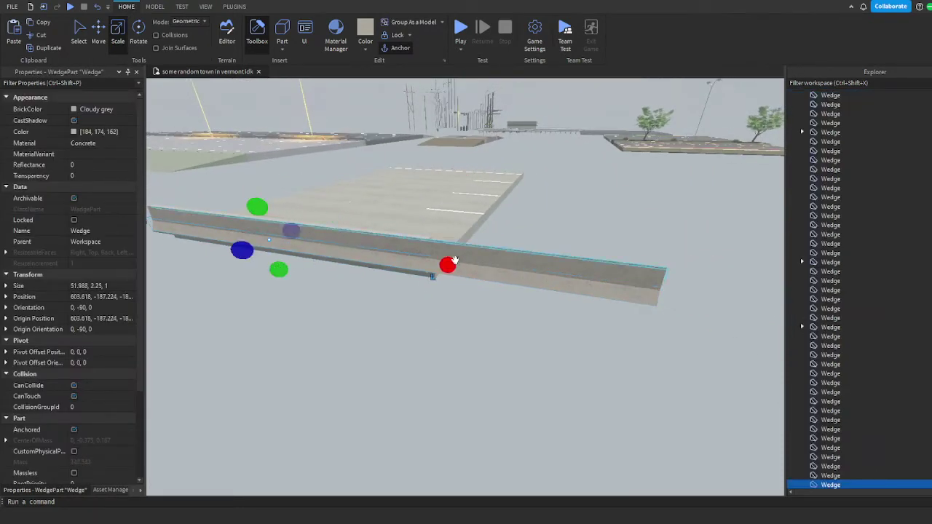
click(645, 297)
click(667, 302)
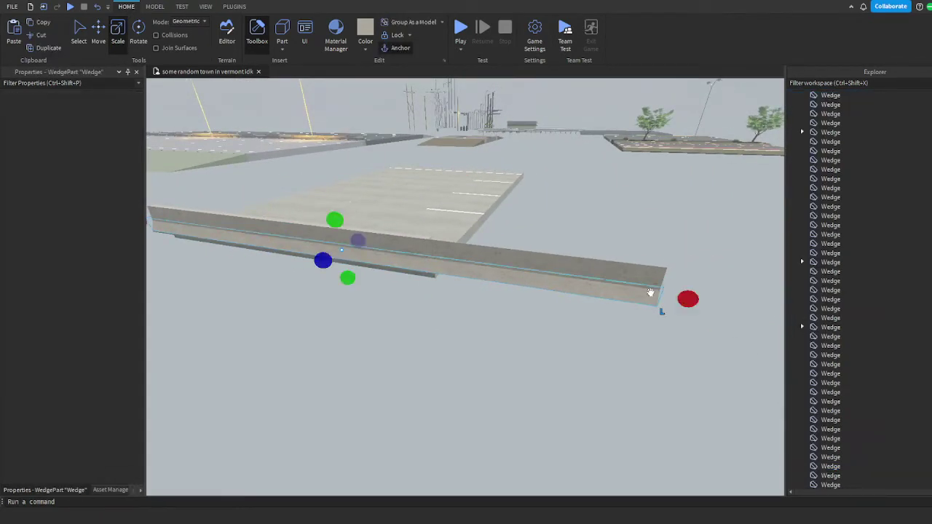
drag(686, 298, 497, 283)
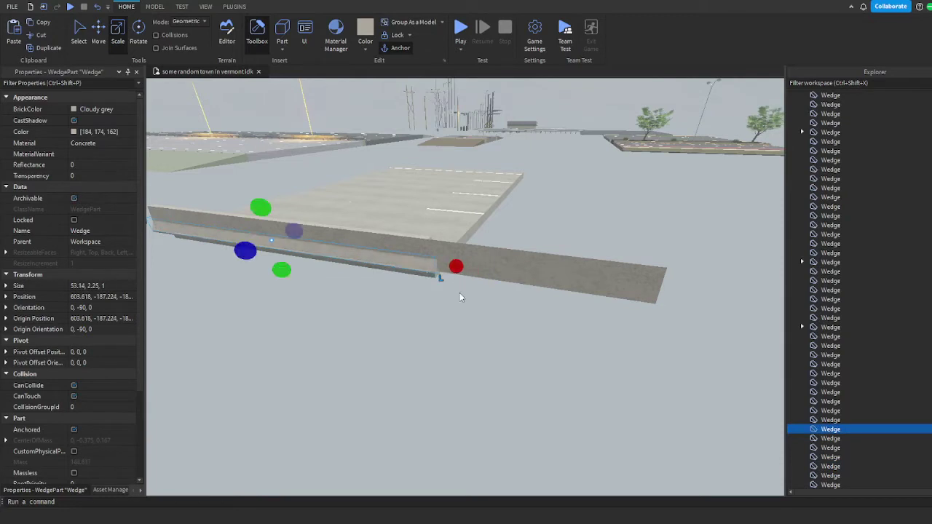
Shorten the overlapping upper wedges on the barrier's outer side to about 53 studs
click(641, 292)
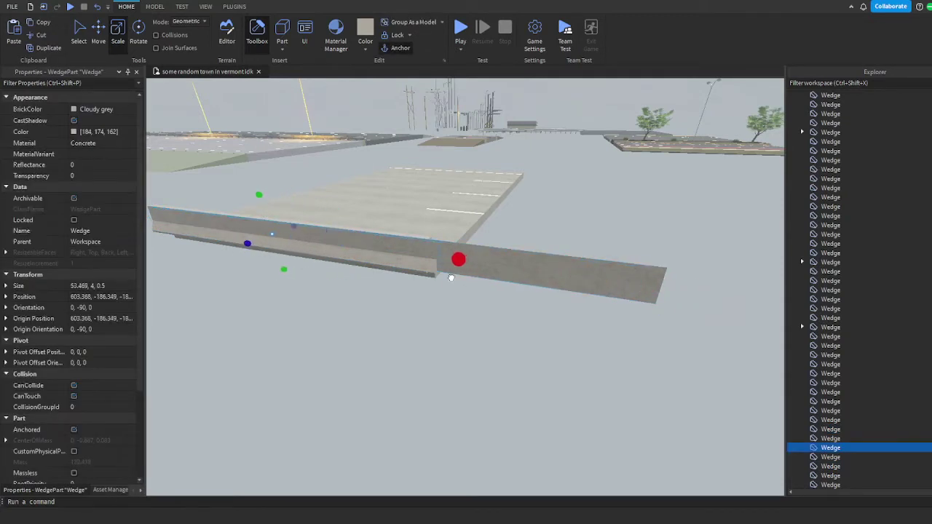
click(596, 272)
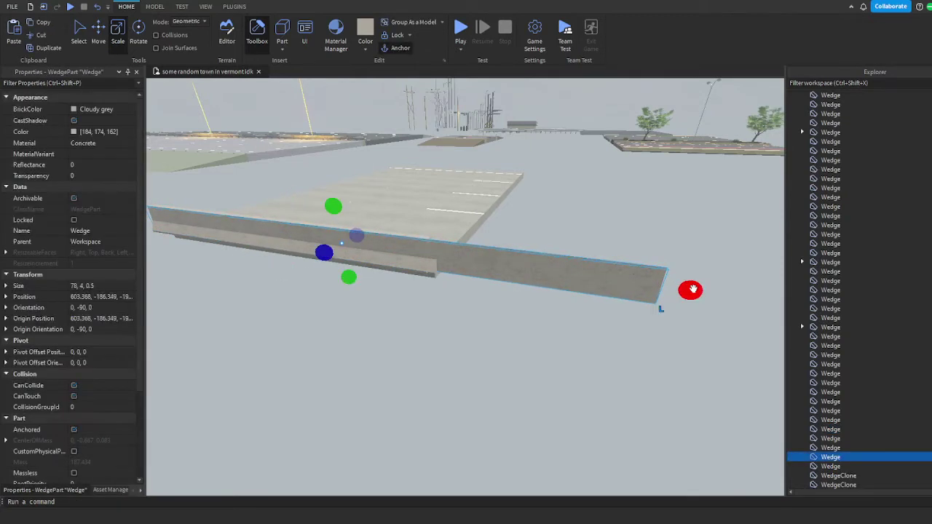
drag(689, 289, 456, 266)
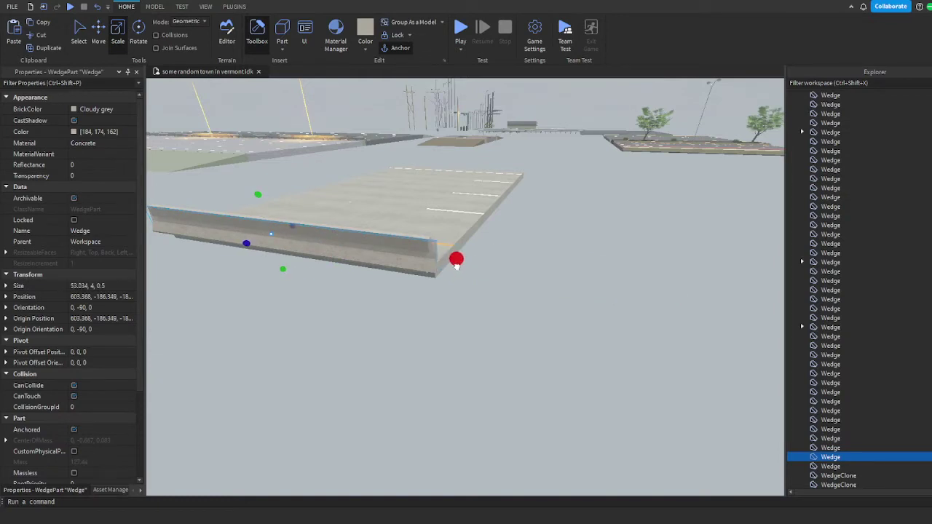
Trim the remaining outer wedges flush with the barrier's end, the lower one to about 52 studs, and select the road slab
right_drag(458, 263, 447, 242)
key(w)
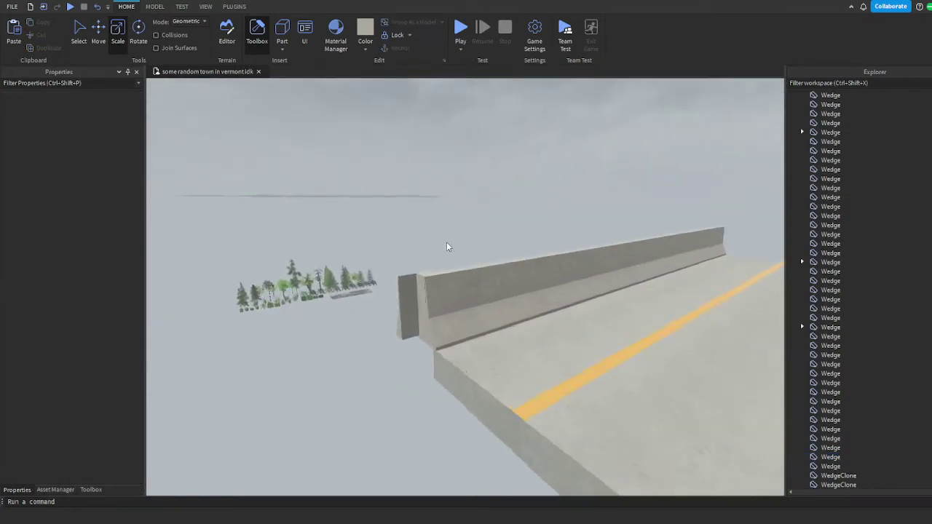
click(446, 244)
key(a)
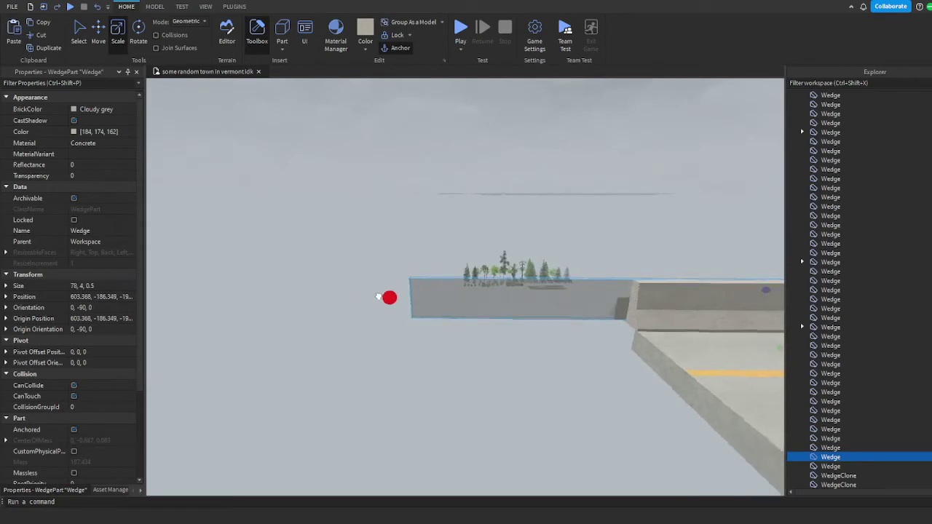
right_drag(402, 291, 365, 299)
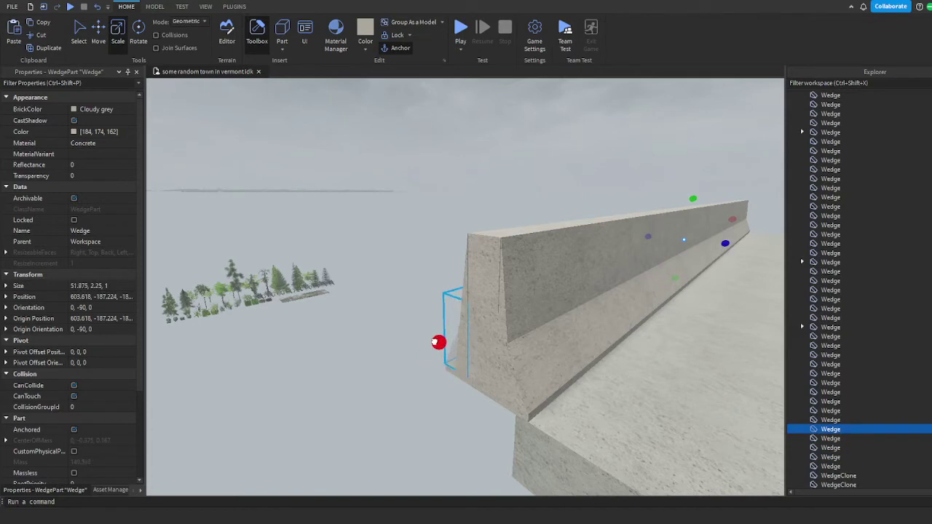
scroll(379, 328, down, 10)
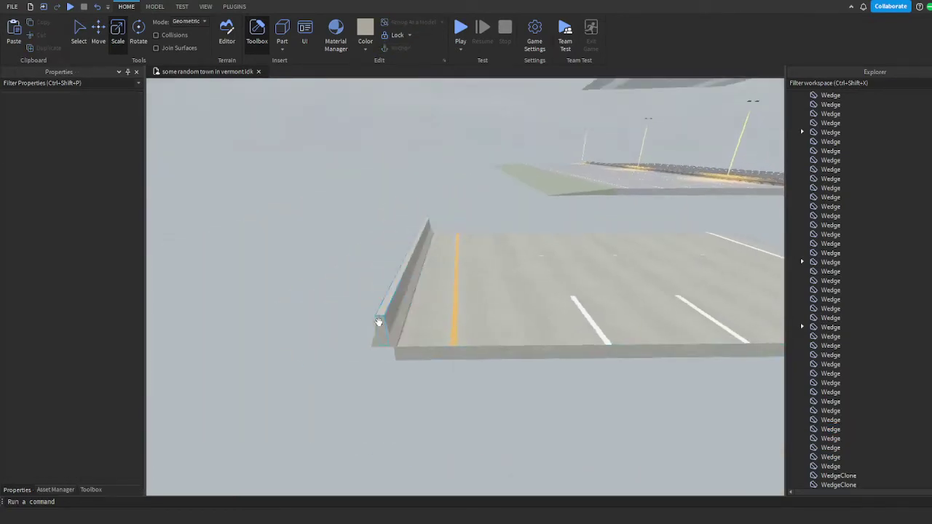
click(413, 302)
scroll(413, 302, down, 5)
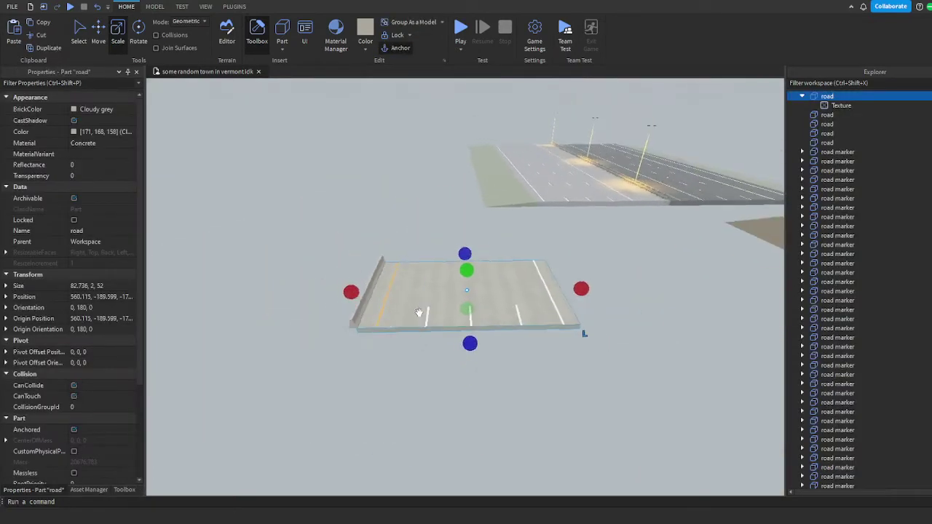
Duplicate the concrete road slab and place the copy flush along the barrier's outer side
right_drag(413, 302, 451, 336)
key(ctrl+d)
drag(421, 282, 280, 276)
click(360, 219)
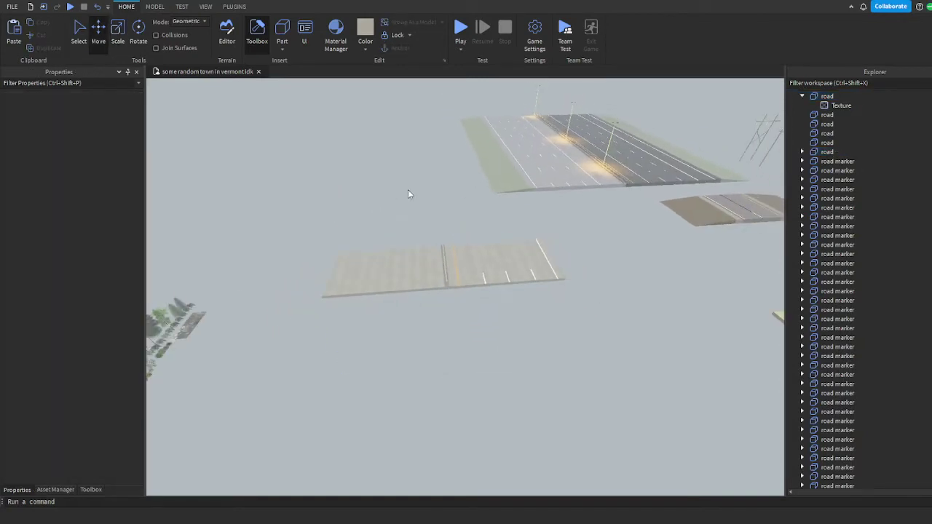
Duplicate the yellow edge line and move the copy across the barrier onto the new slab
scroll(443, 270, up, 6)
click(440, 268)
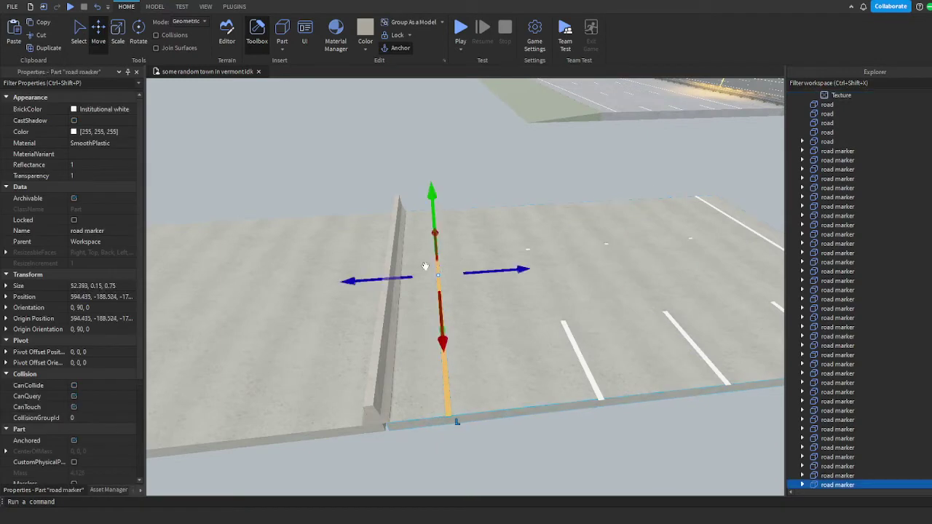
mouse_move(383, 282)
mouse_down()
mouse_move(343, 285)
mouse_move(359, 274)
mouse_up()
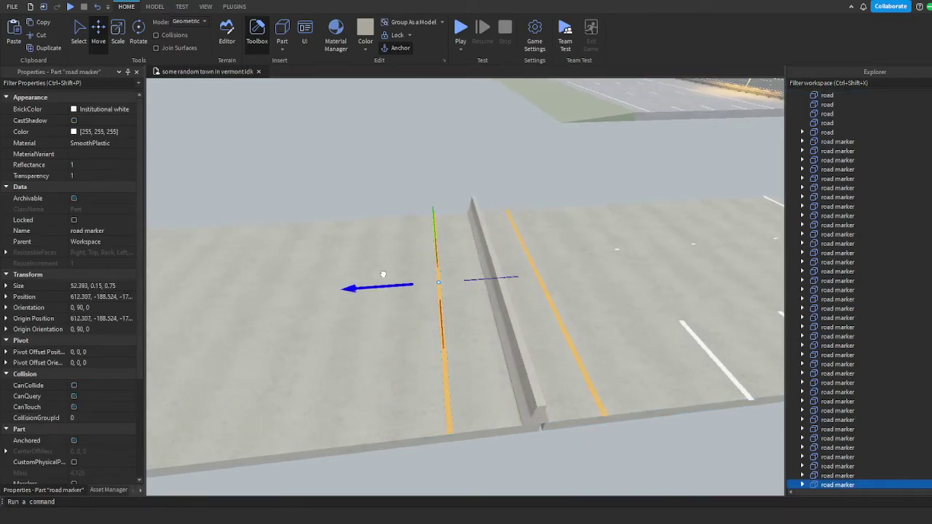
click(349, 219)
Bring a grass wedge over from the existing road pieces and place it against the slab edge beside the solid white line
scroll(319, 212, down, 10)
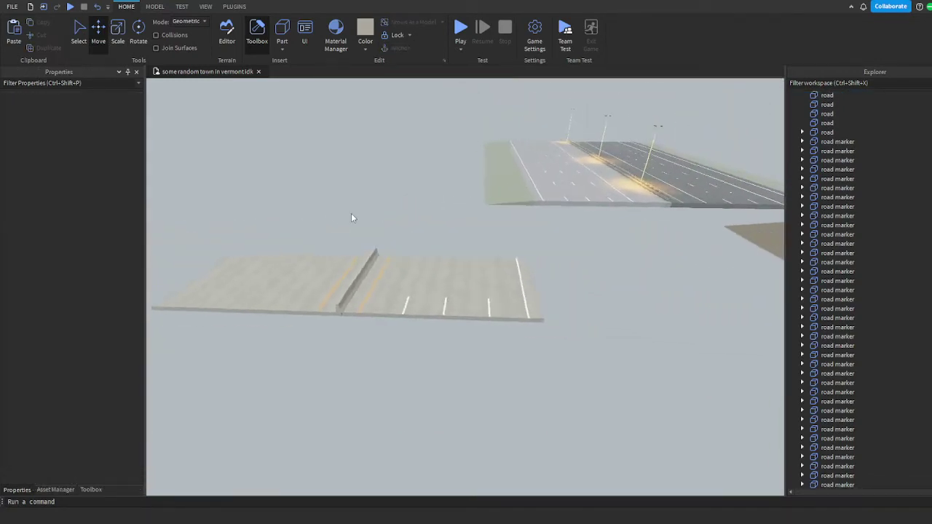
right_drag(357, 214, 520, 230)
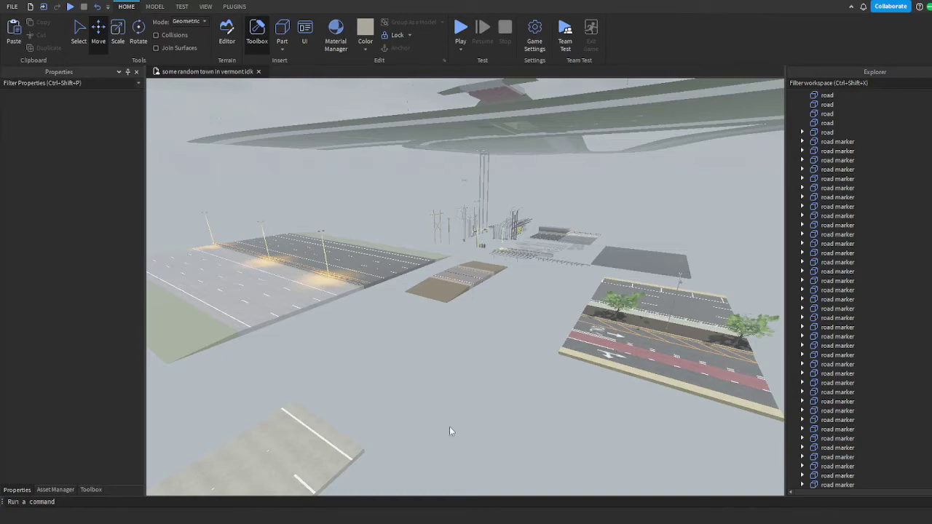
right_drag(449, 431, 468, 288)
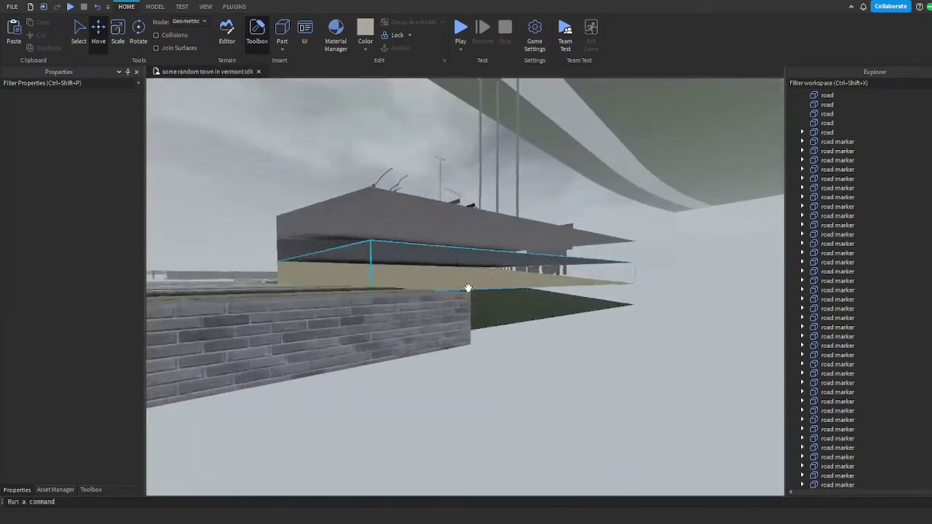
click(468, 289)
right_drag(529, 317, 355, 272)
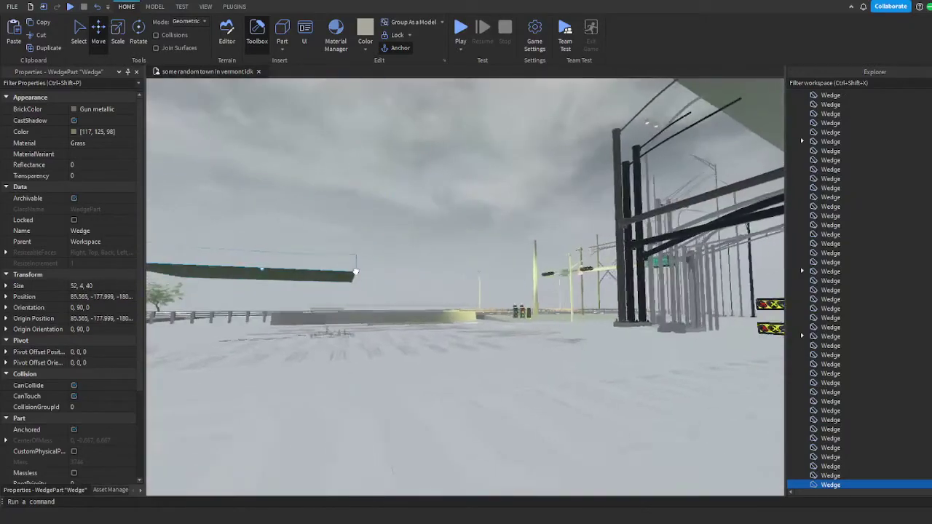
drag(356, 272, 393, 306)
key(ctrl+3)
right_drag(393, 306, 339, 288)
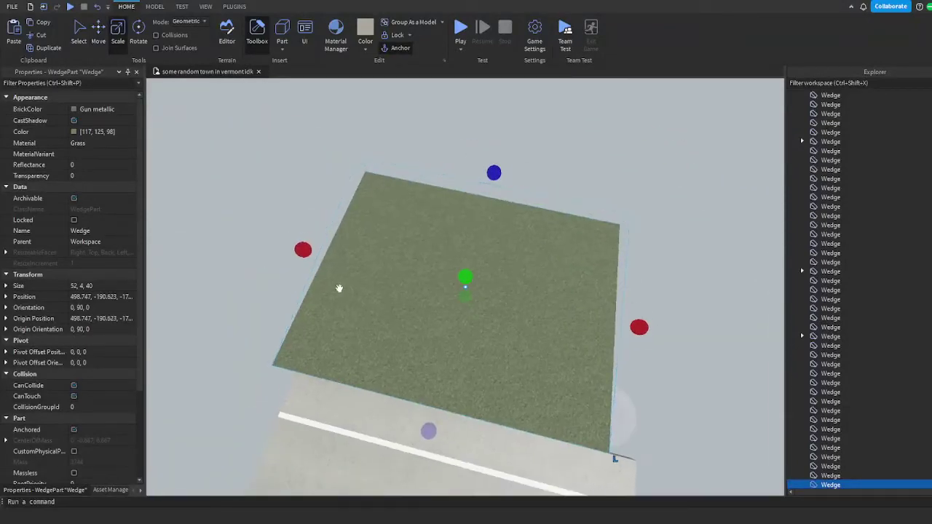
Resize the grass wedge to about 51.8 studs long so its ends match the road slab
drag(337, 267, 329, 264)
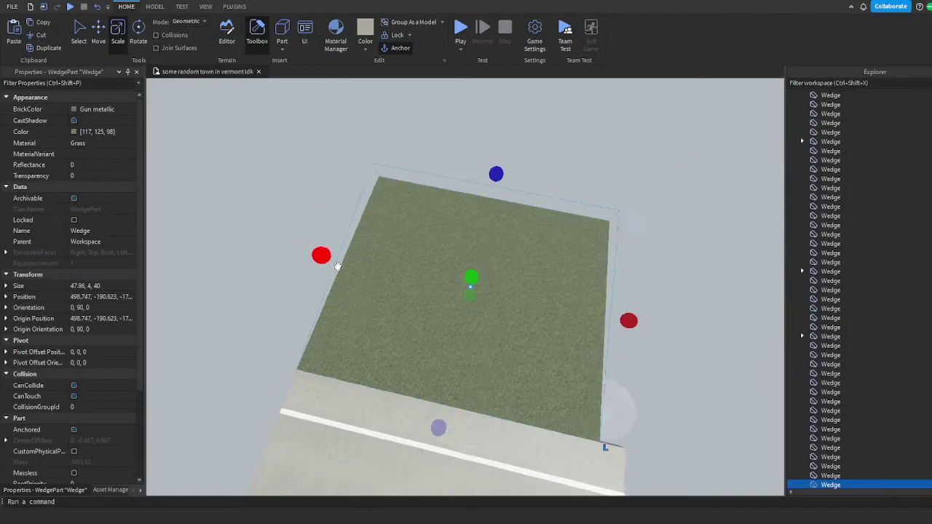
scroll(329, 264, down, 2)
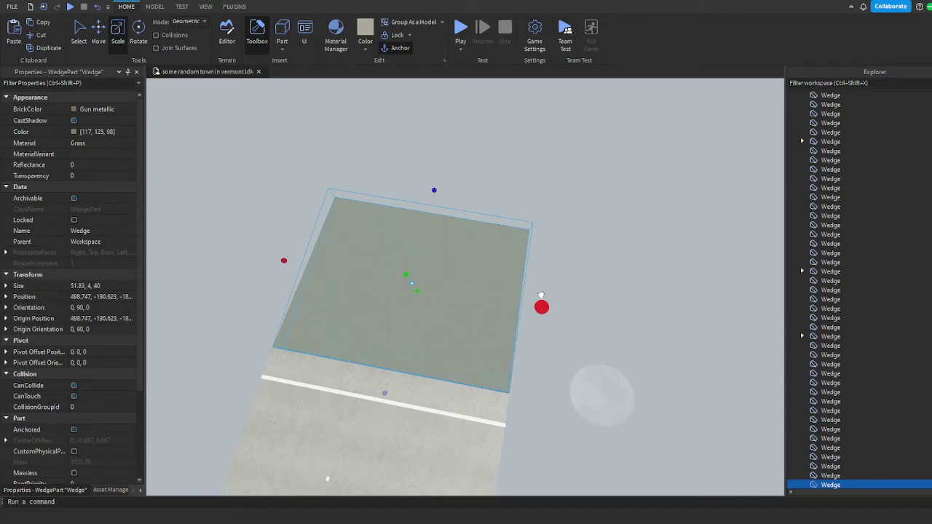
click(573, 272)
right_drag(572, 273, 524, 296)
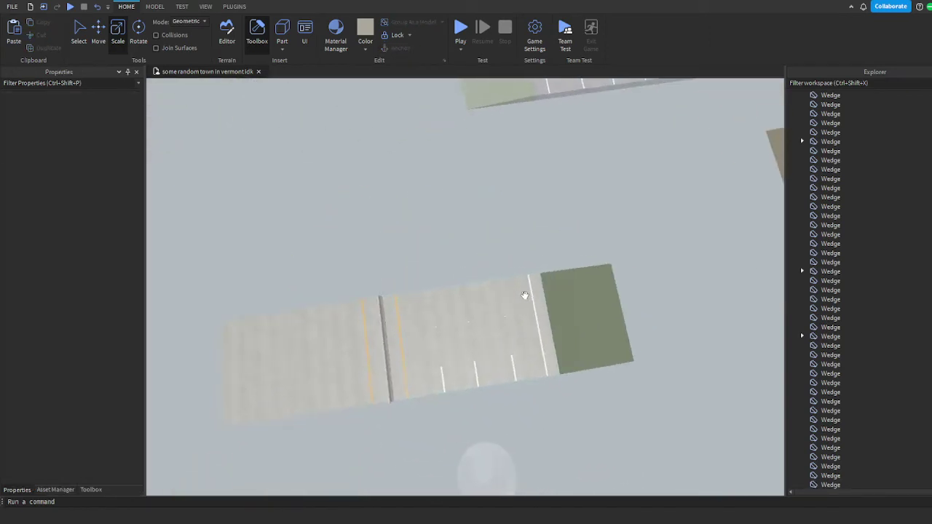
Duplicate a dashed lane marker, turn it 180 degrees and place it on the new slab as the first lane line beyond the yellow line
scroll(441, 381, up, 5)
click(420, 398)
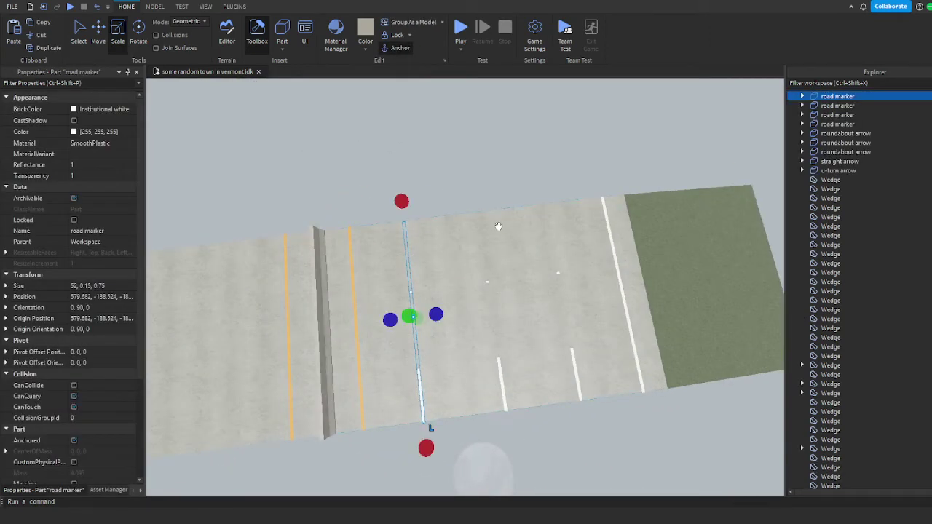
click(499, 227)
right_drag(498, 226, 537, 274)
click(577, 210)
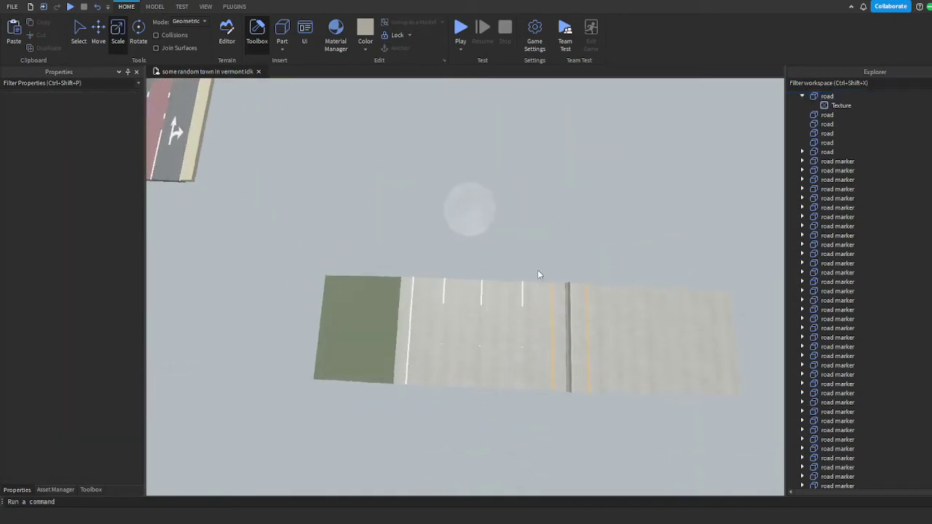
scroll(438, 302, up, 4)
click(430, 294)
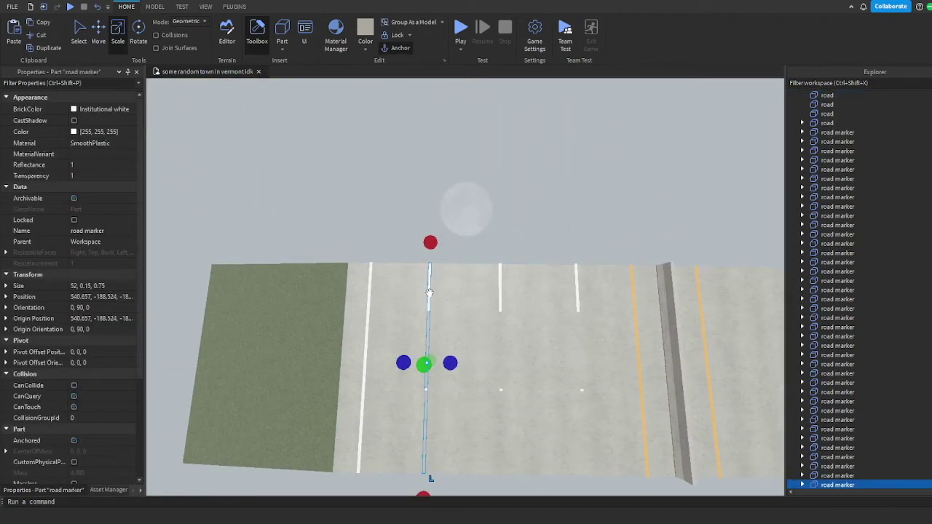
mouse_move(470, 369)
mouse_down()
mouse_move(510, 363)
mouse_move(616, 246)
mouse_move(629, 193)
mouse_move(623, 253)
mouse_up()
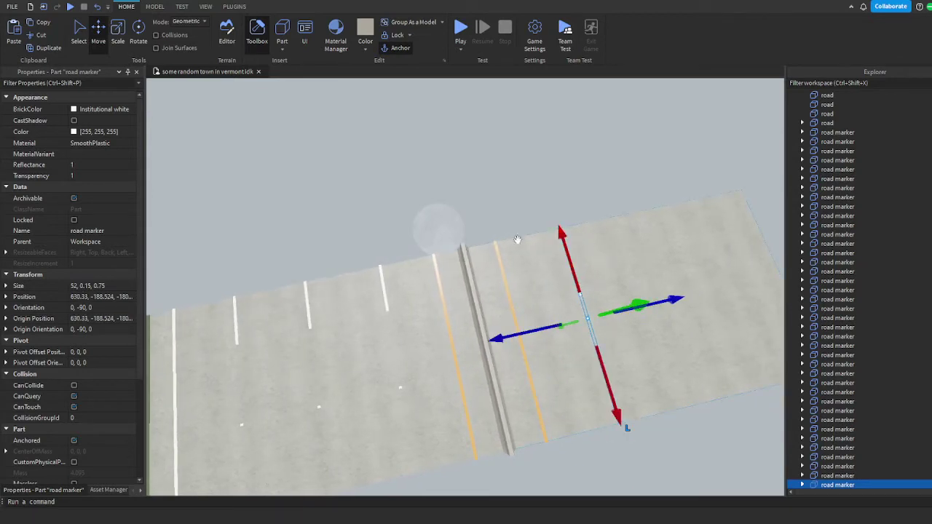
right_drag(517, 239, 410, 350)
click(467, 233)
click(405, 354)
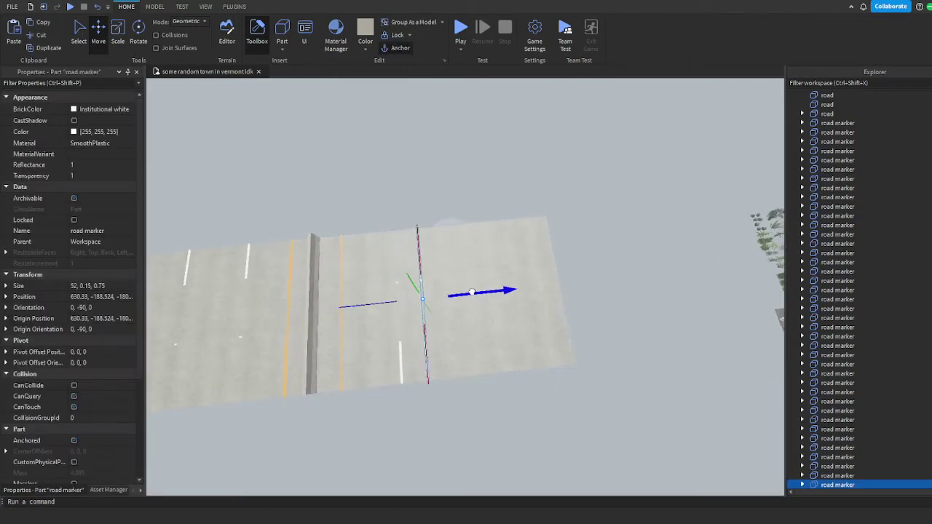
Duplicate the turned lane marker twice and space the copies evenly outward across the new slab
drag(472, 292, 470, 291)
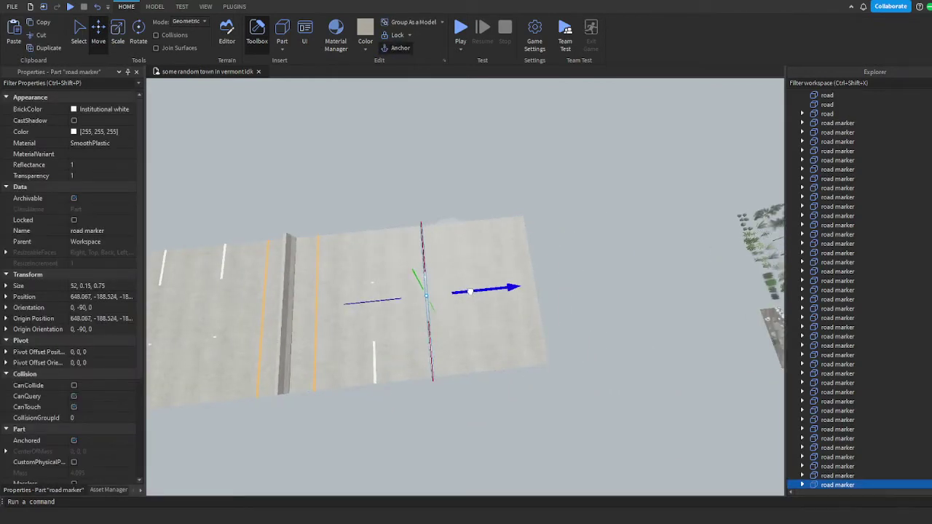
click(558, 194)
right_drag(558, 194, 509, 232)
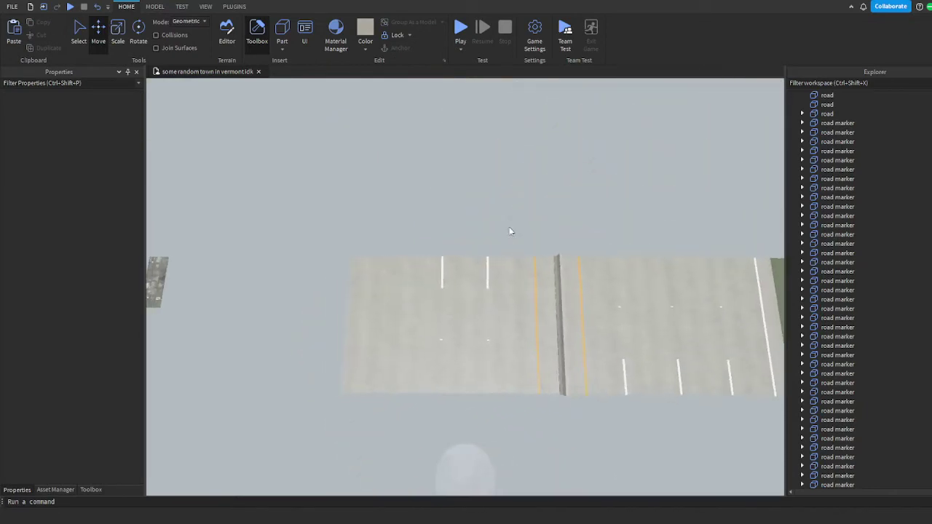
scroll(509, 232, up, 3)
middle_drag(509, 231, 468, 268)
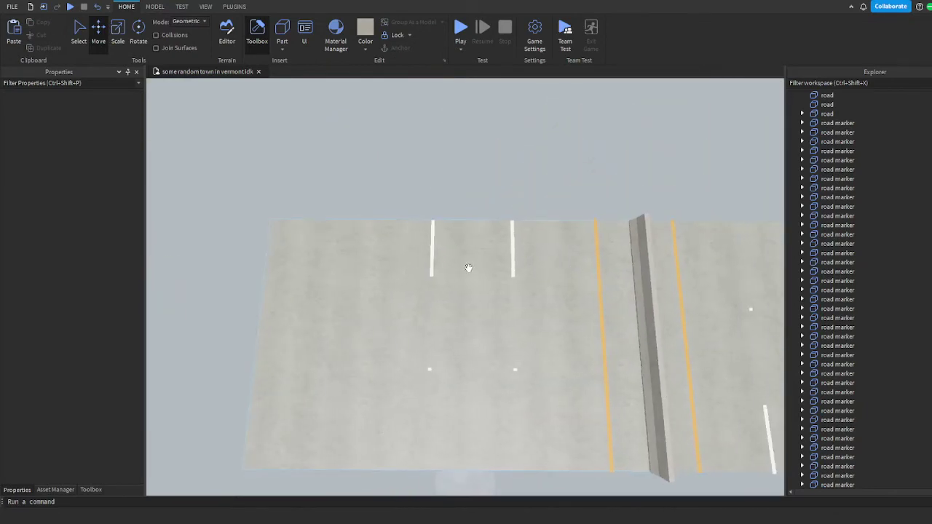
click(433, 256)
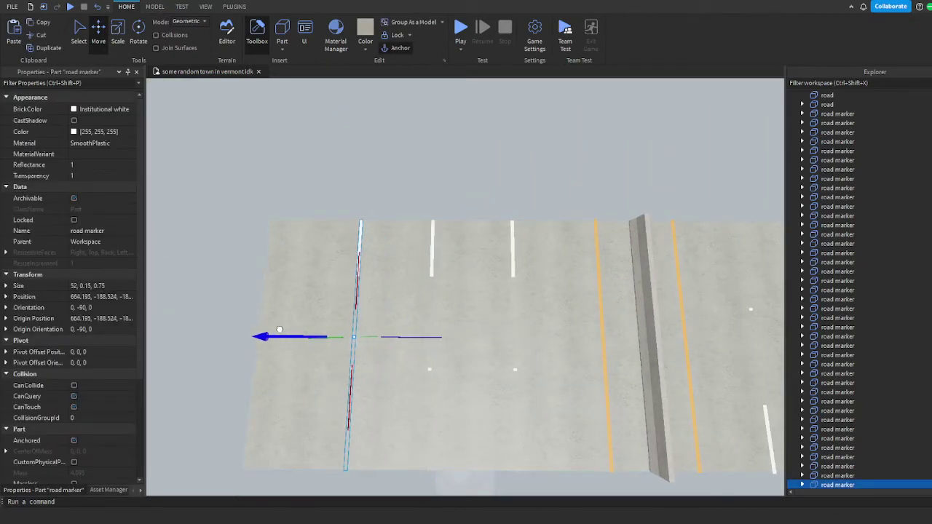
click(499, 172)
Extend the new slab outward and copy the solid white edge line to its outer side, turned 180 degrees
scroll(499, 169, down, 5)
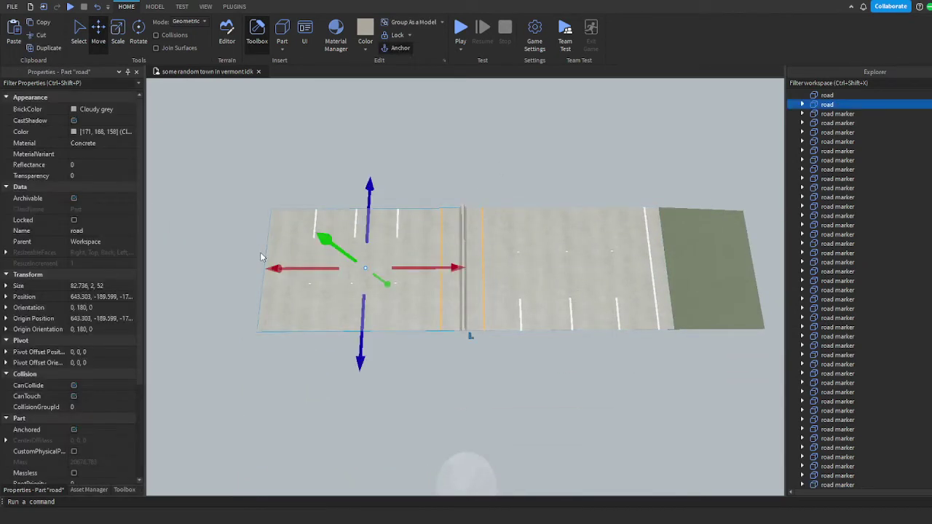
click(223, 264)
click(651, 265)
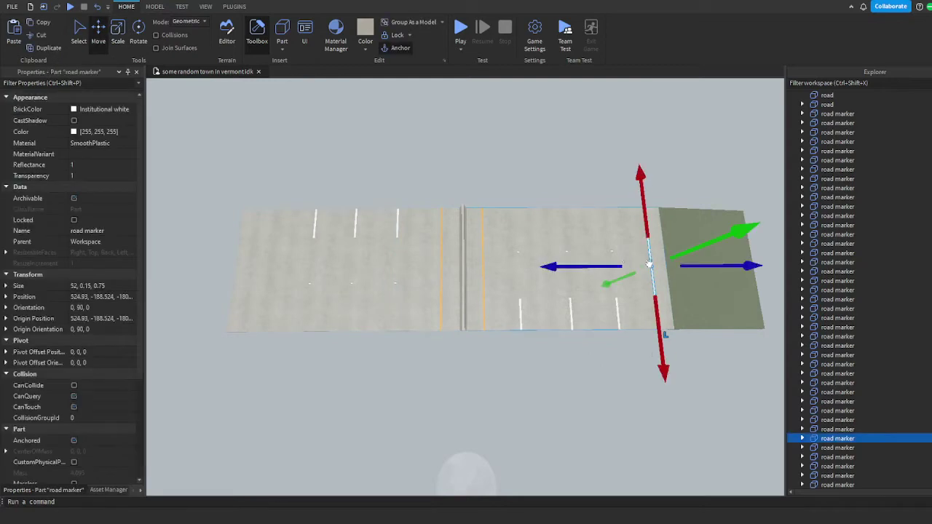
drag(585, 262, 230, 236)
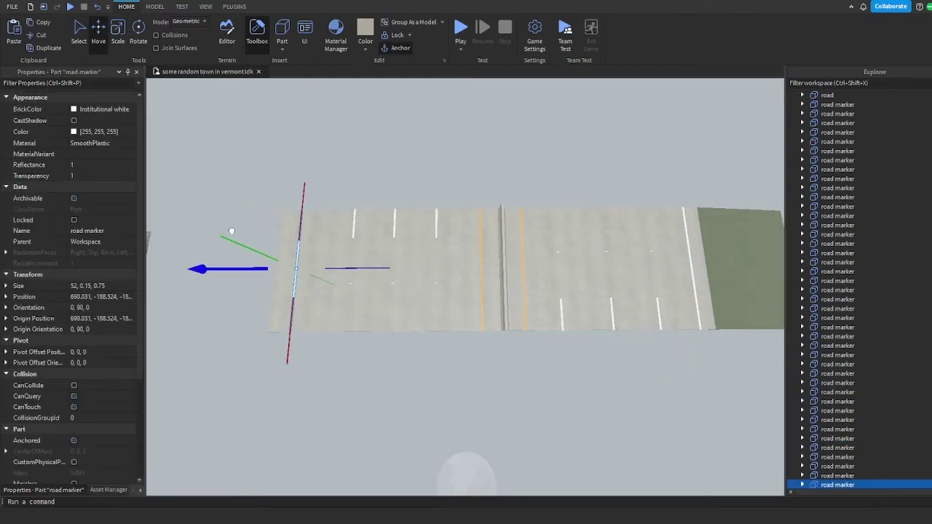
click(352, 205)
Trim the new slab's outer edge so the slab is about 91.4 studs wide
click(325, 245)
key(ctrl+3)
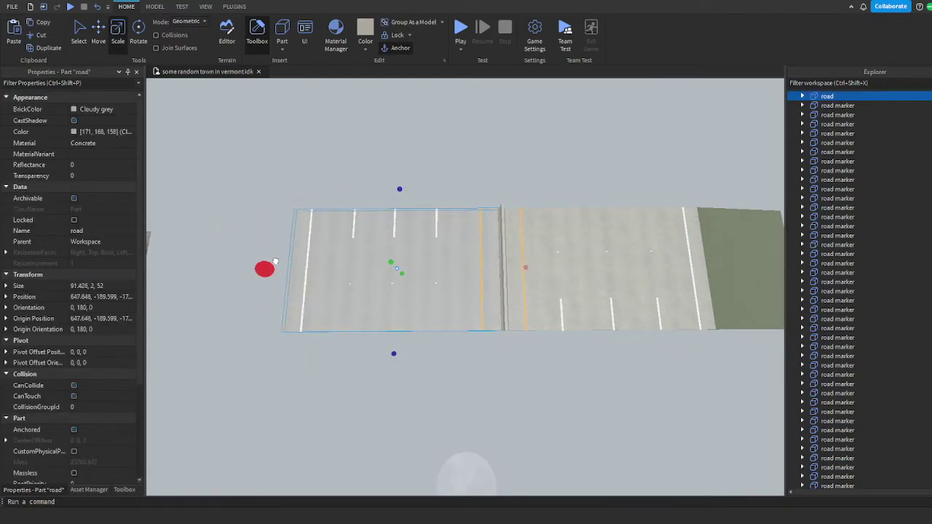
click(276, 227)
Duplicate the grass wedge, turn it 180 degrees and place it flush against the new slab's outer edge
scroll(276, 227, down, 2)
click(621, 262)
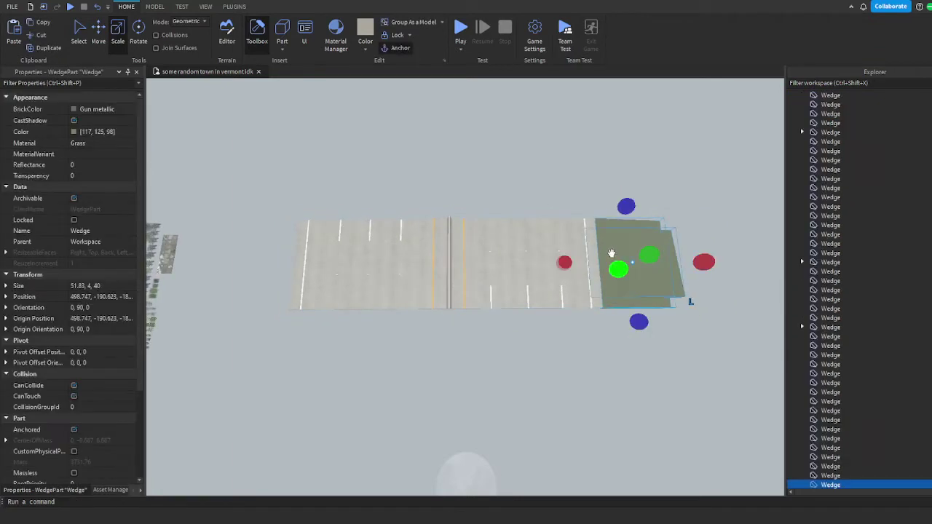
drag(537, 264, 279, 260)
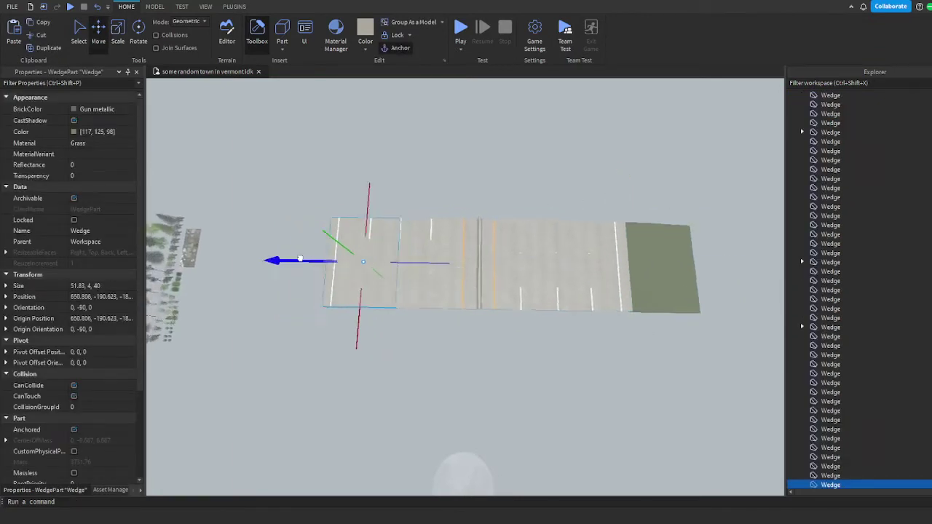
right_drag(278, 259, 284, 254)
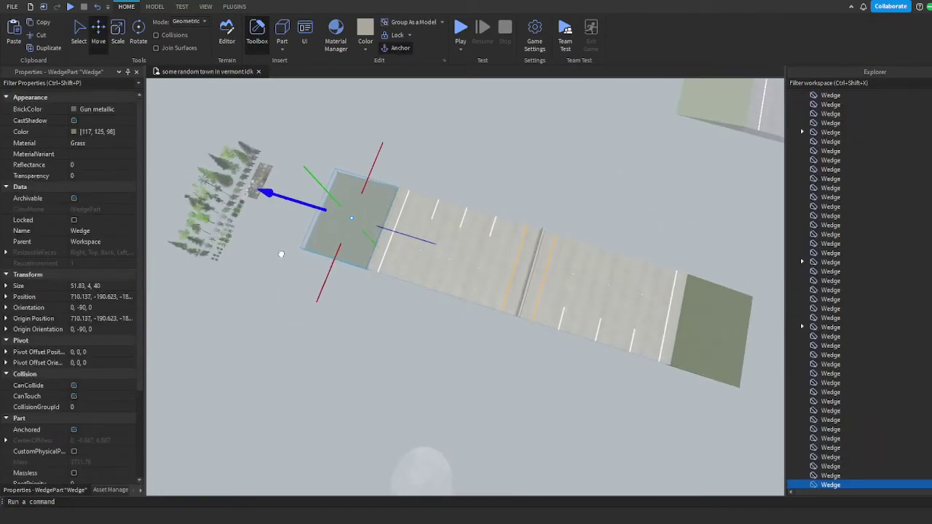
scroll(475, 157, down, 5)
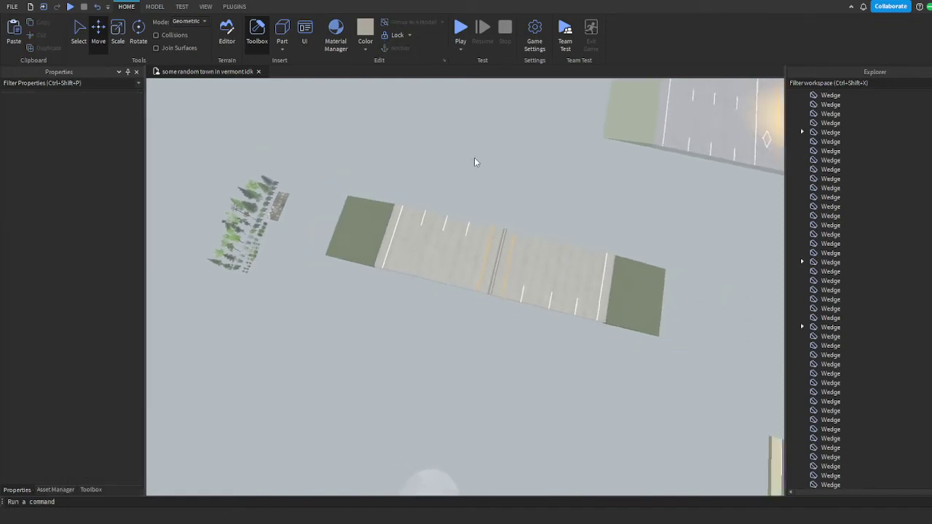
scroll(391, 234, up, 5)
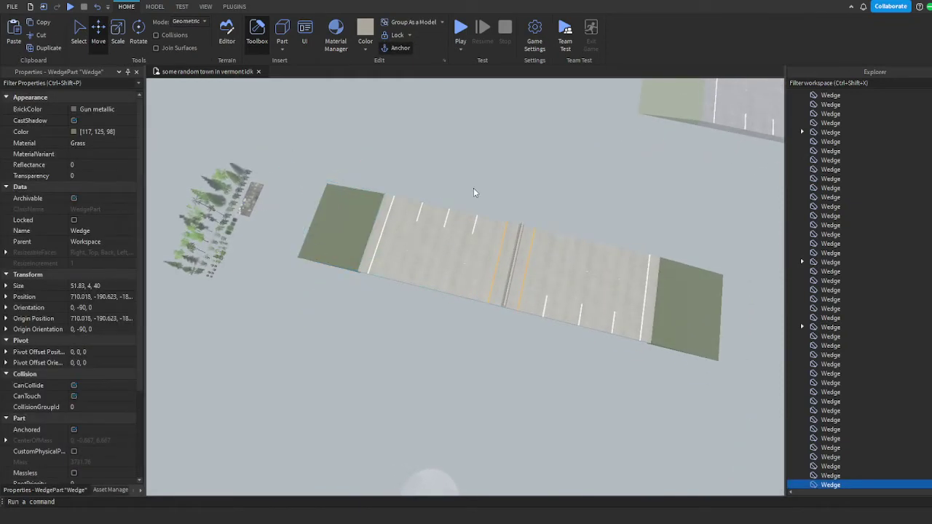
click(474, 192)
scroll(472, 191, down, 5)
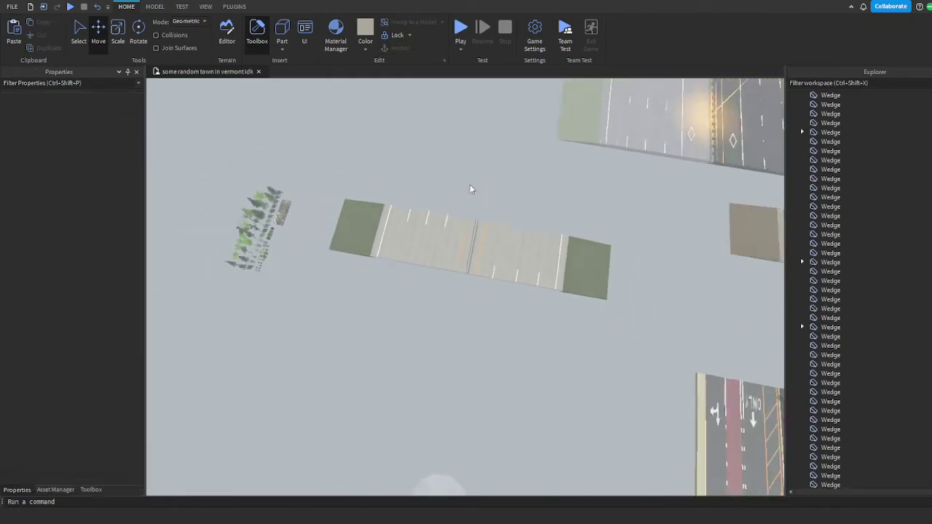
scroll(472, 189, up, 3)
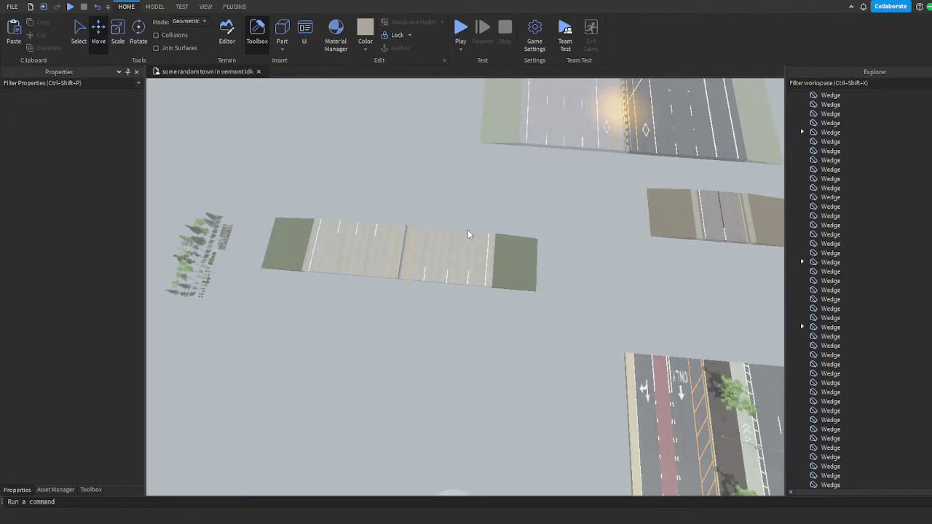
key(s)
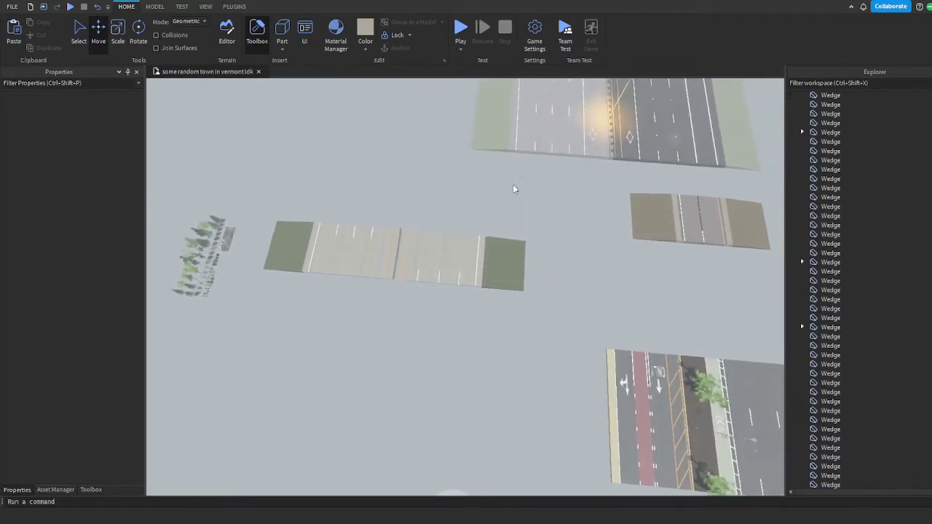
key(w)
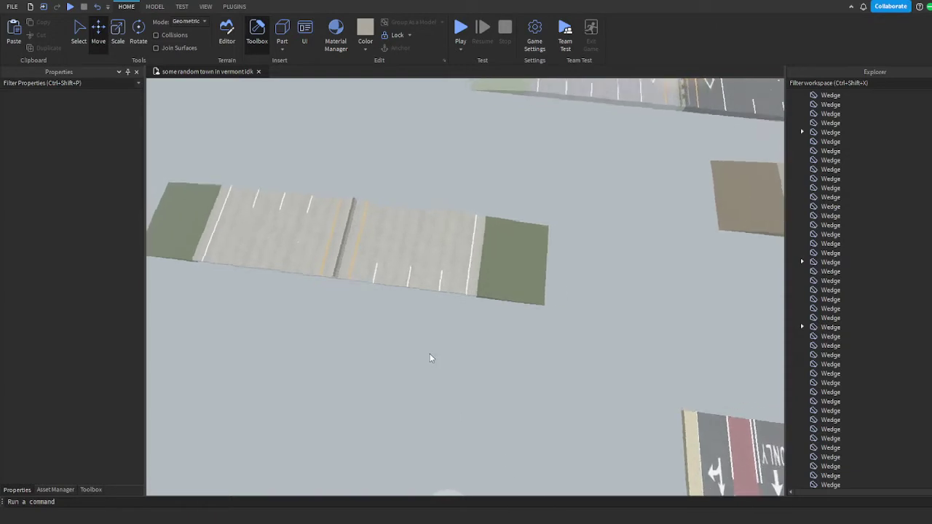
right_drag(429, 353, 483, 318)
key(w)
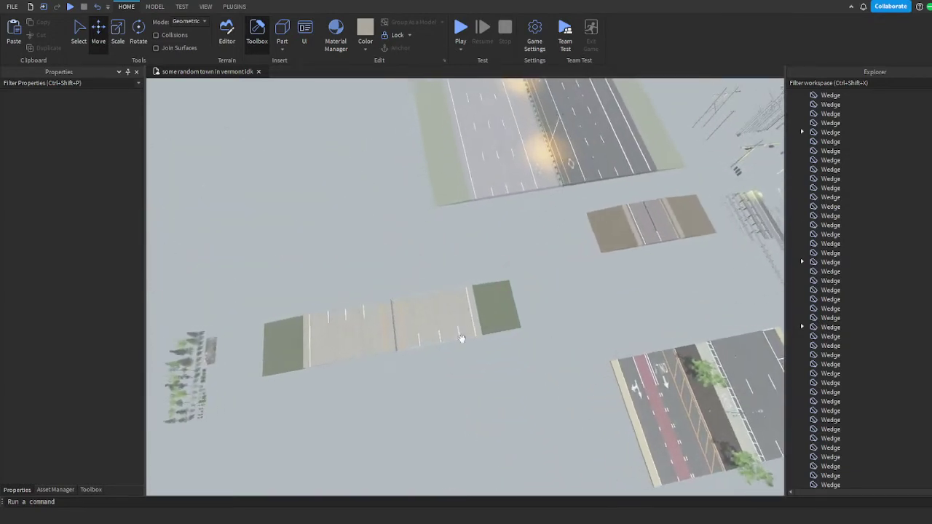
scroll(473, 297, down, 5)
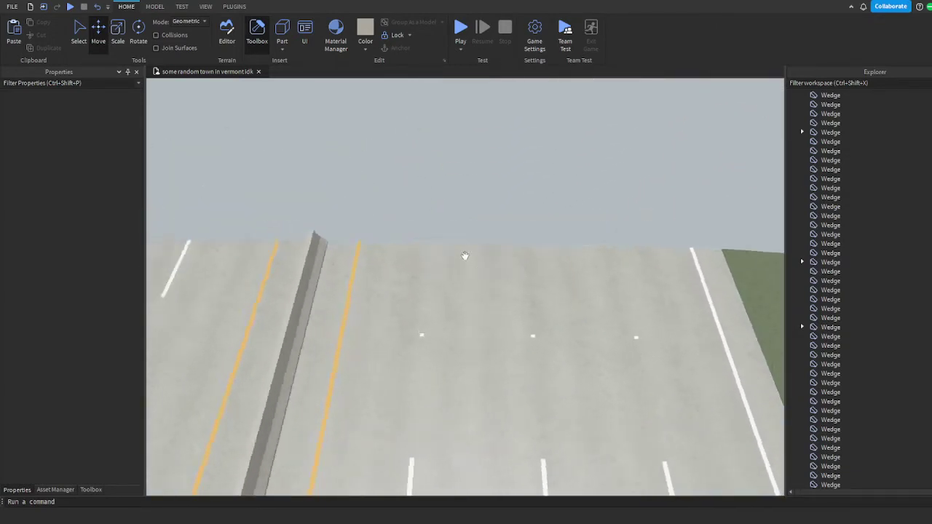
Inspect the completed divided road section from above, along its lanes and from its open end
scroll(492, 218, up, 5)
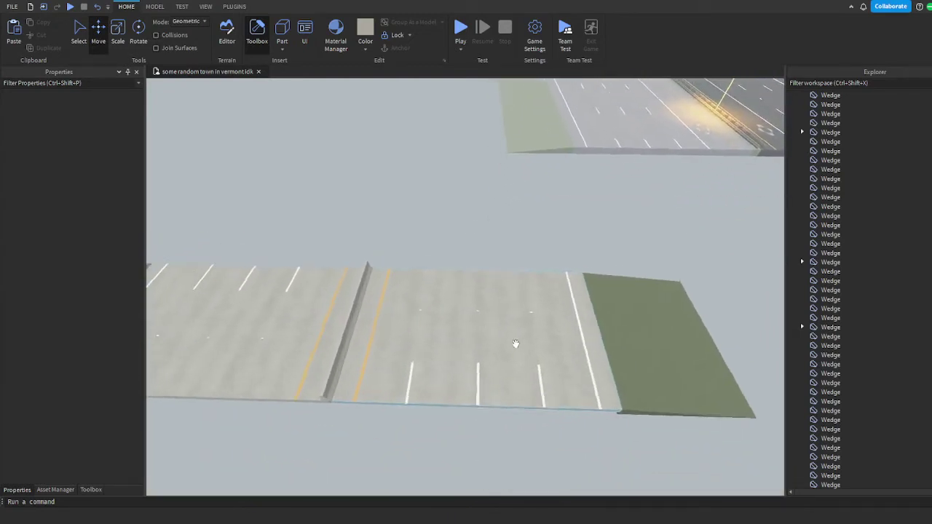
scroll(552, 260, down, 5)
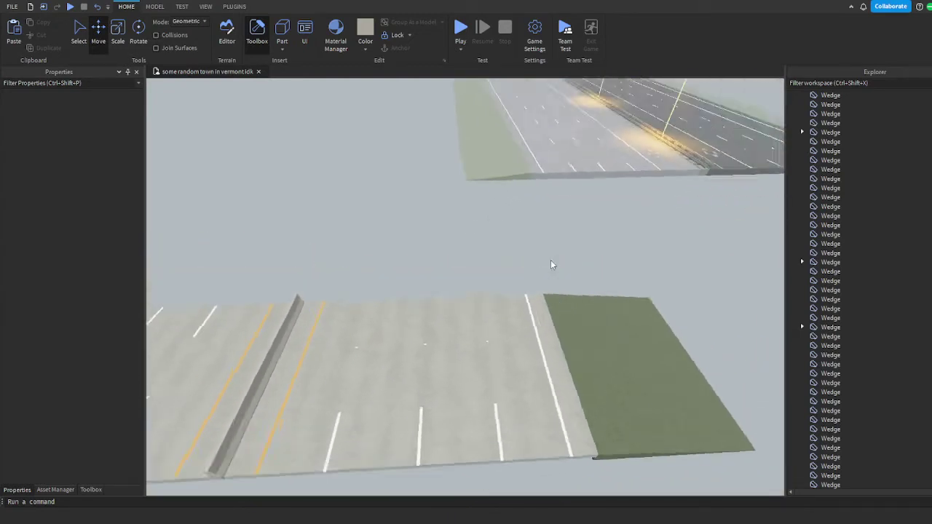
scroll(469, 339, up, 2)
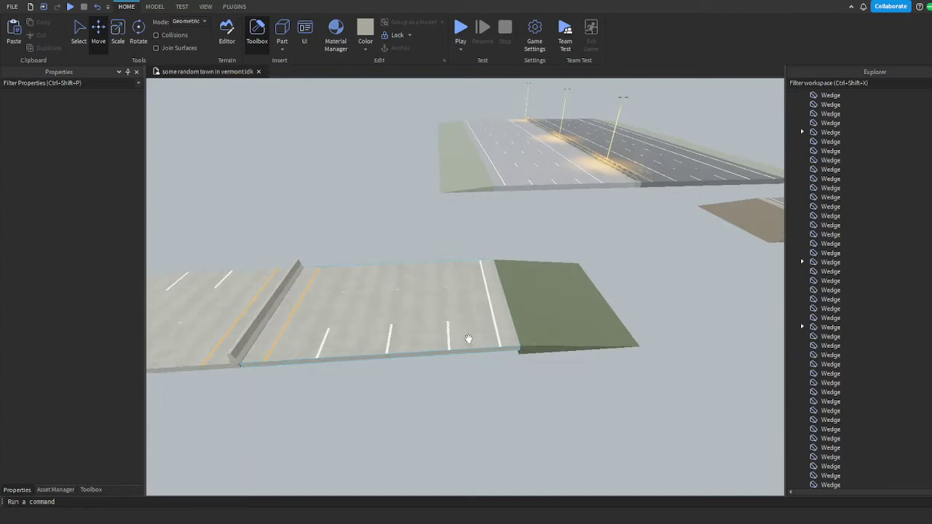
scroll(572, 256, down, 3)
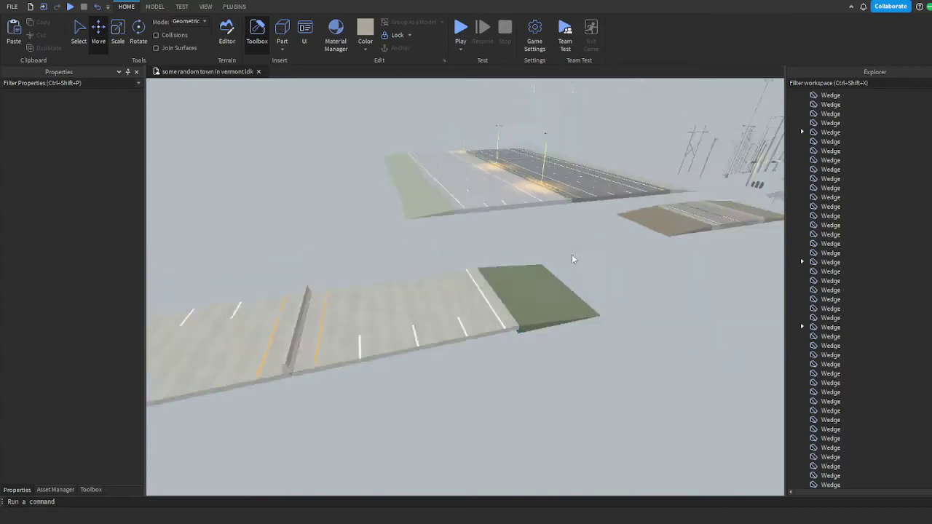
right_drag(572, 256, 574, 252)
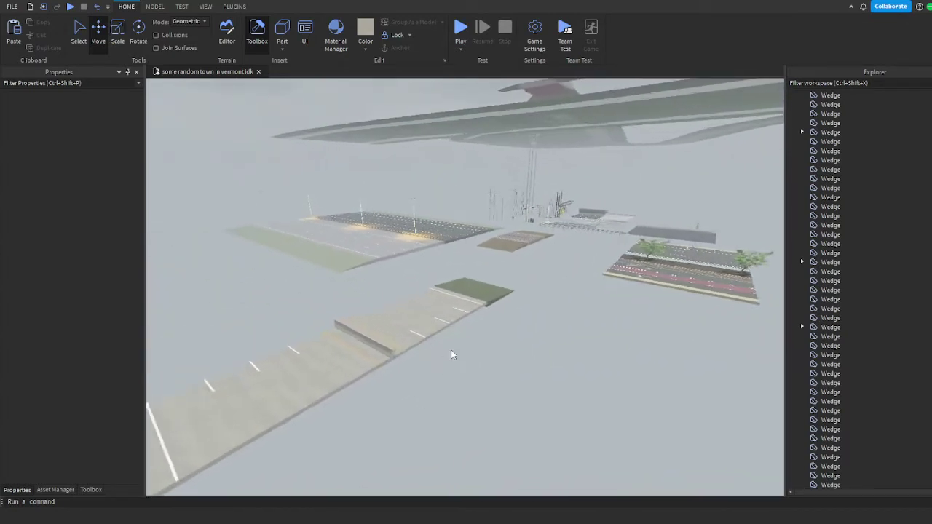
scroll(450, 355, up, 3)
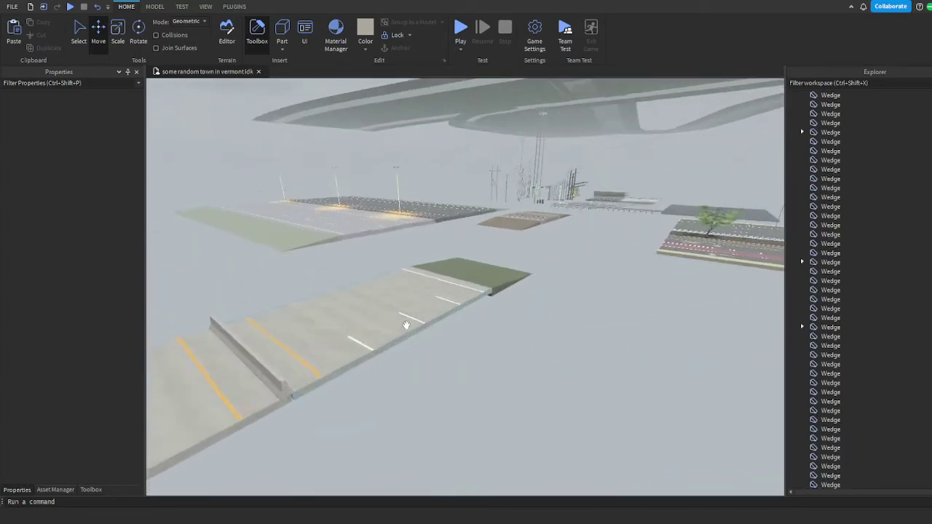
scroll(386, 329, down, 3)
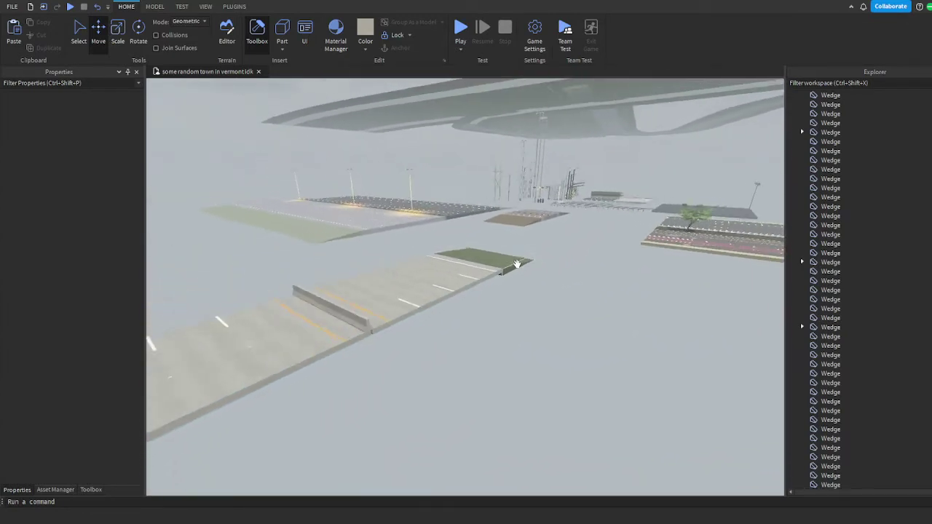
scroll(470, 287, up, 4)
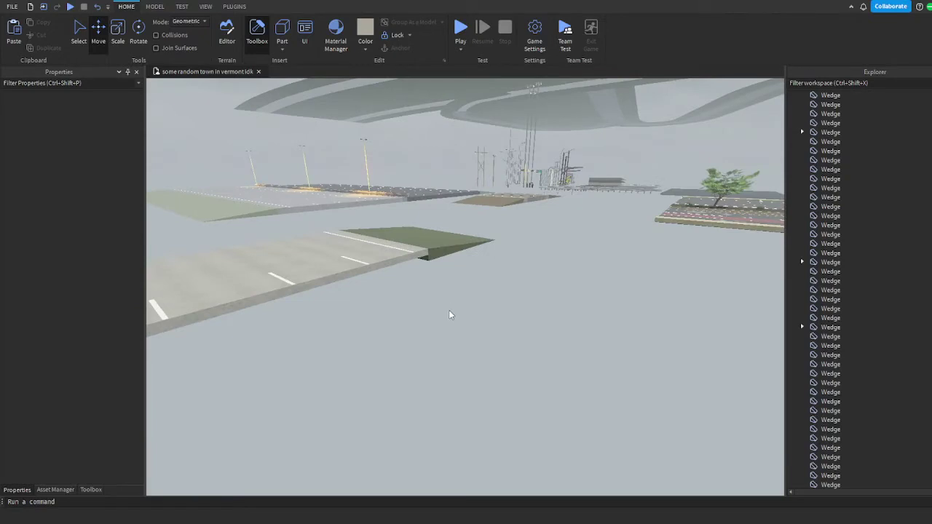
scroll(452, 306, up, 5)
scroll(427, 354, down, 5)
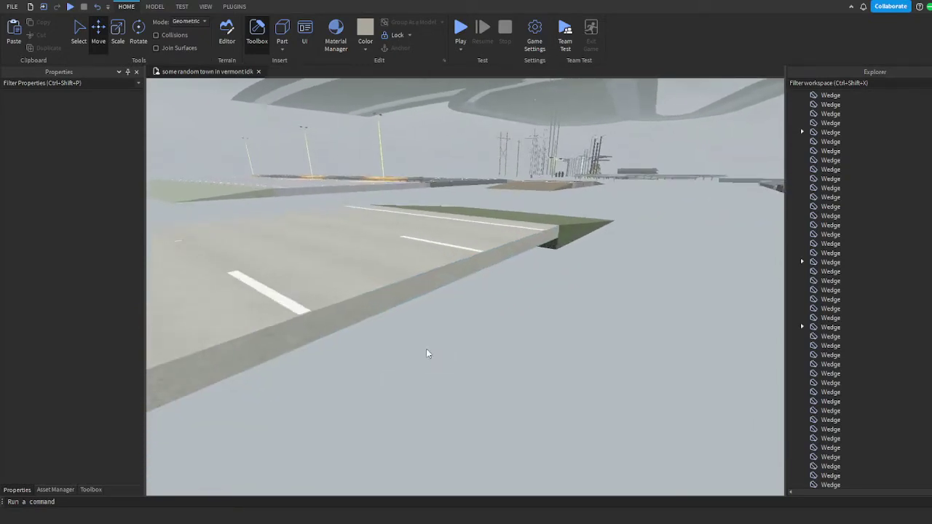
right_drag(416, 343, 433, 267)
scroll(430, 260, up, 6)
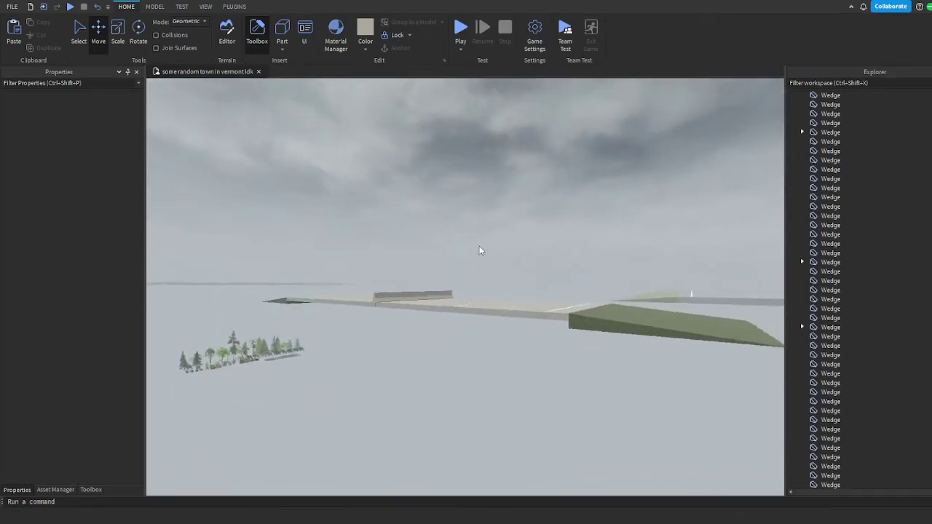
Examine the joint between the two road slabs beneath the median barrier, with the adjoining slab selected for scaling
scroll(427, 337, up, 5)
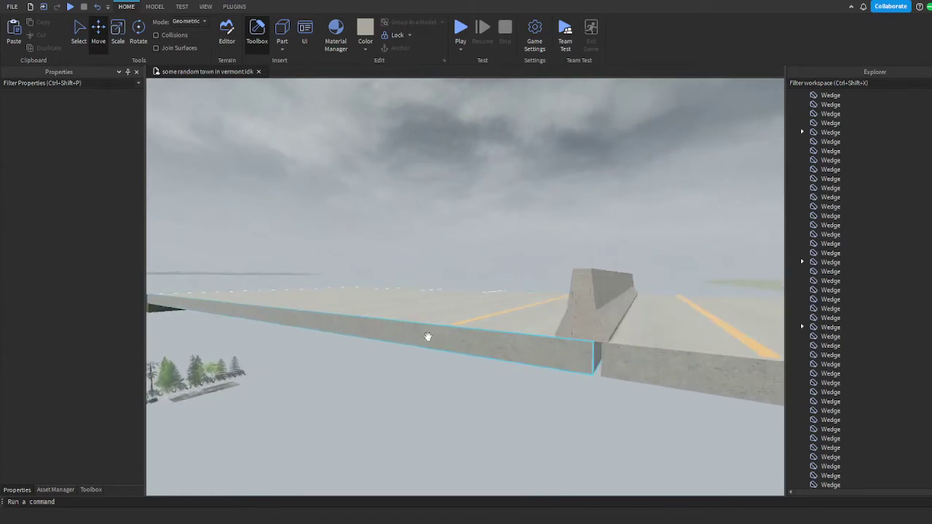
click(455, 328)
key(ctrl+3)
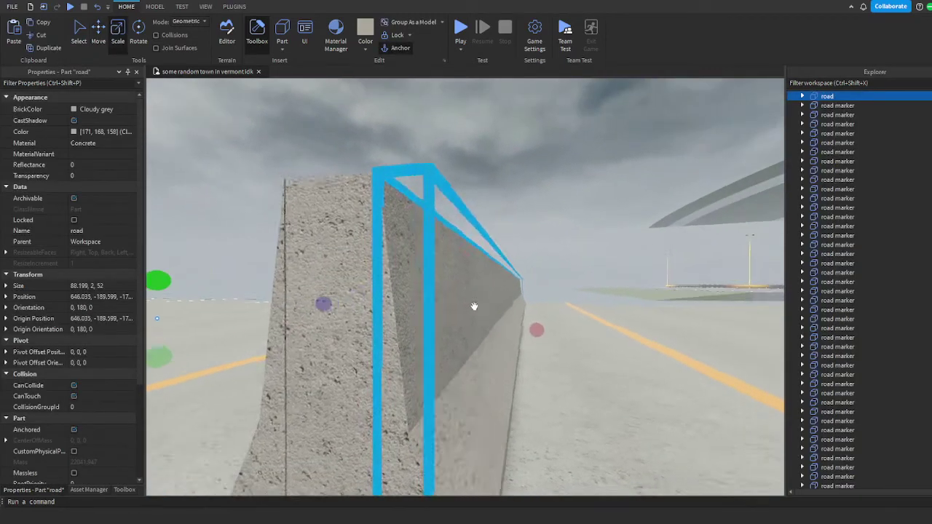
scroll(475, 305, down, 5)
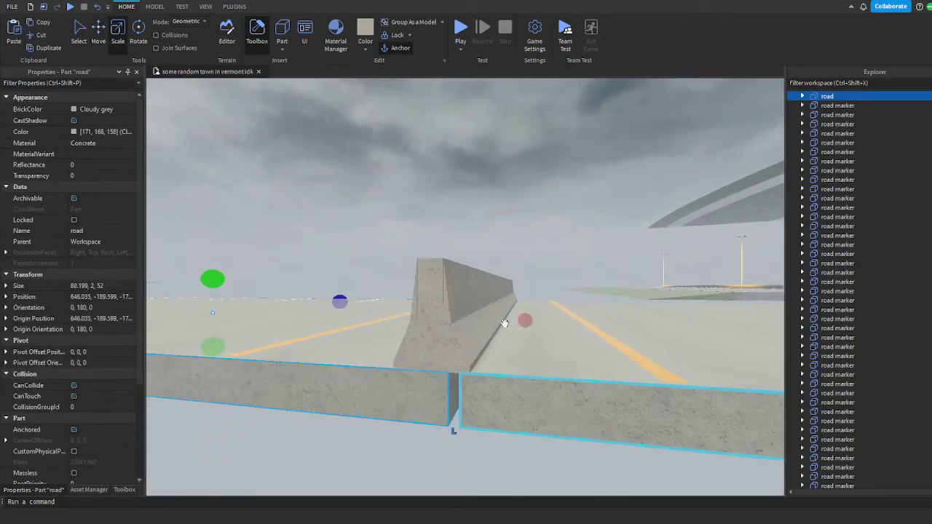
click(525, 274)
scroll(525, 275, up, 6)
scroll(534, 264, down, 10)
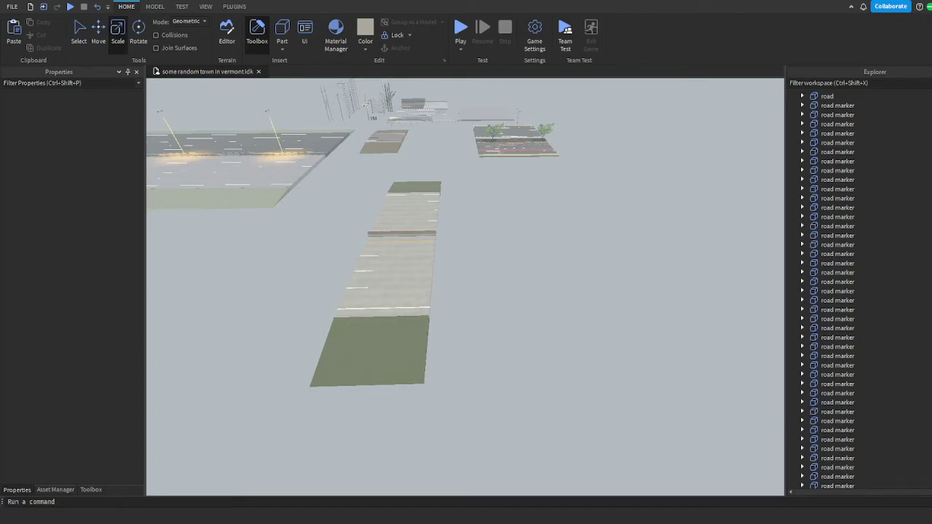
Insert a new block part, turn it 90 degrees and place it at the grass wedge's outer corner
scroll(418, 327, up, 5)
right_drag(437, 328, 437, 328)
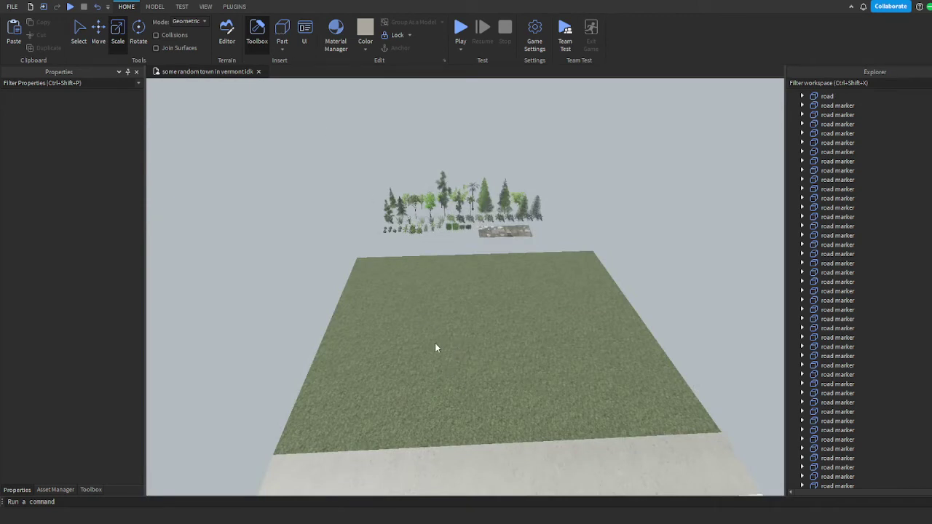
key(ctrl+v)
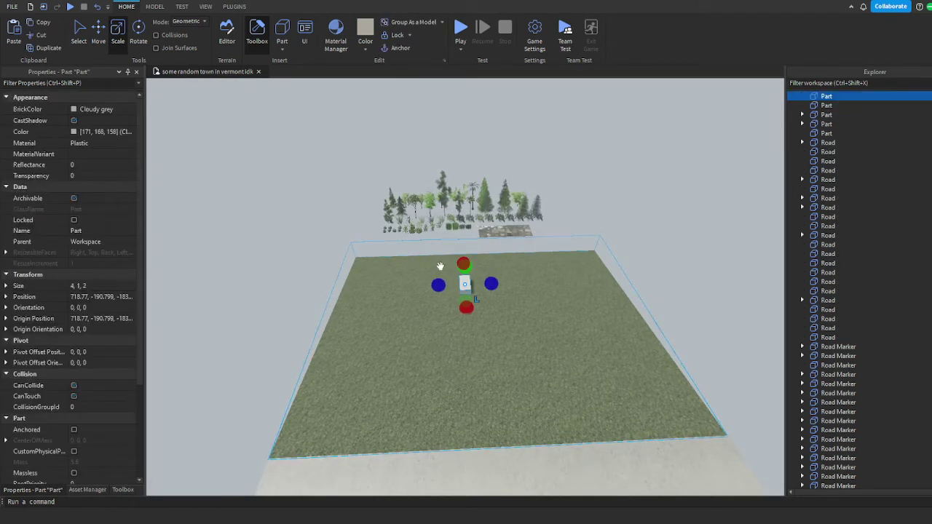
key(ctrl+2)
key(ctrl+3)
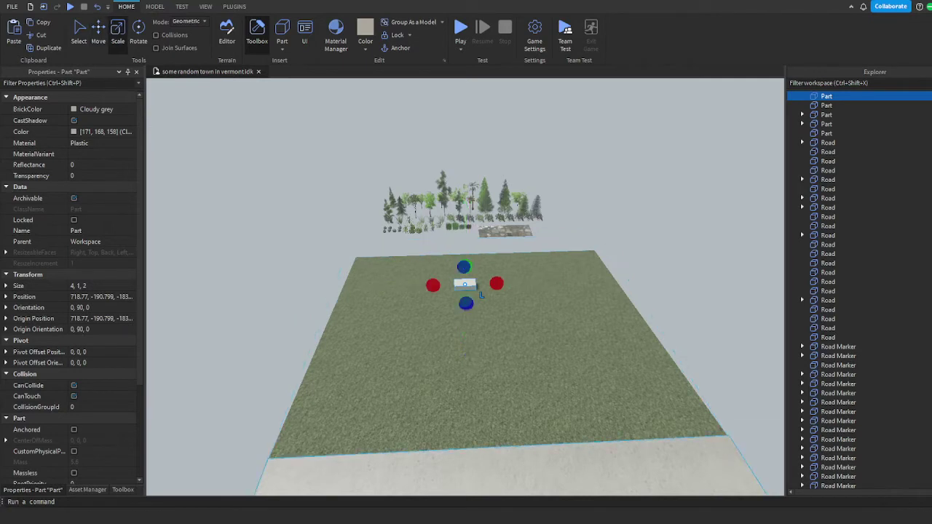
key(ctrl+2)
drag(457, 285, 454, 166)
Stretch the anchored corner block upward into a pillar about 33.4 studs tall
key(ctrl+3)
key(f)
scroll(381, 258, down, 5)
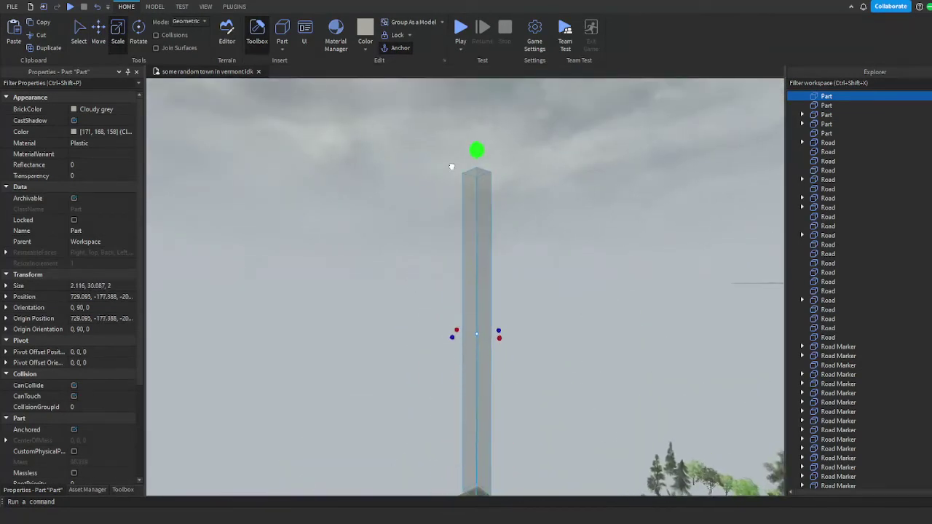
scroll(453, 167, down, 5)
Set the pillar's material to Concrete and its BrickColor to Institutional white
click(95, 143)
key(c)
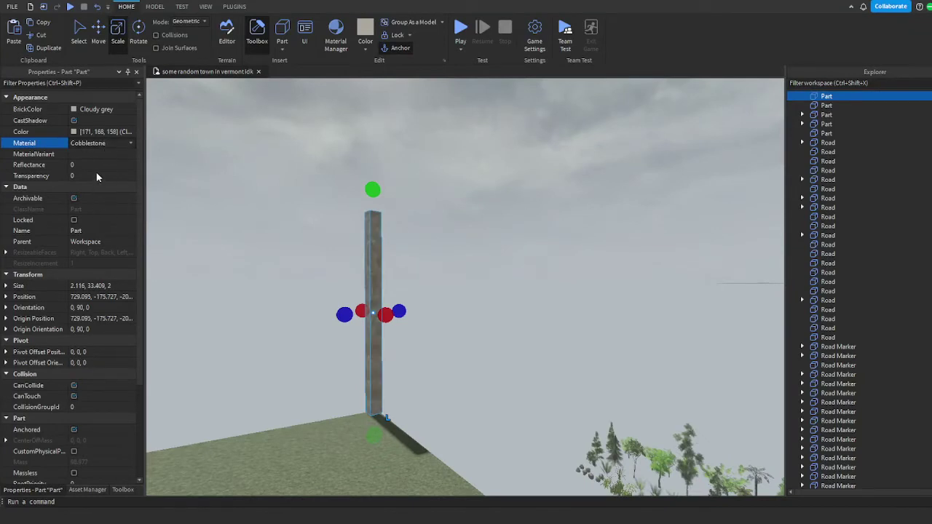
key(c)
click(102, 109)
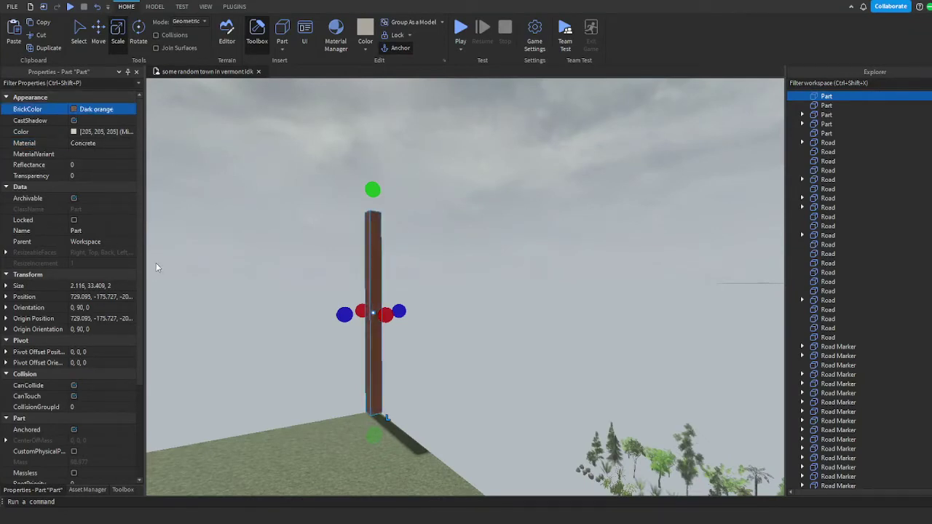
key(i)
Duplicate the pillar and scale the copy into a wall panel about 20.65 studs wide and 1.07 studs thick
key(ctrl+2)
scroll(356, 304, up, 3)
right_drag(355, 305, 420, 295)
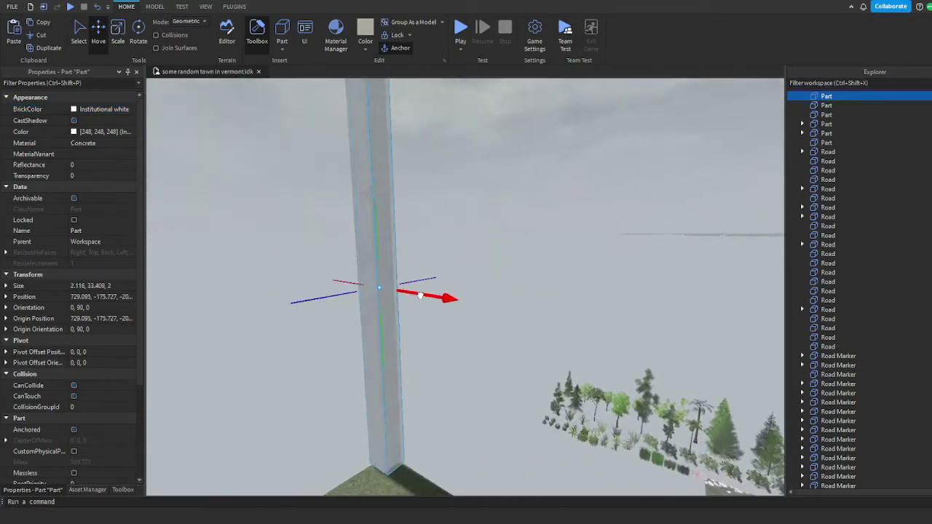
key(ctrl+3)
drag(364, 294, 441, 258)
scroll(418, 299, down, 5)
click(441, 258)
click(367, 260)
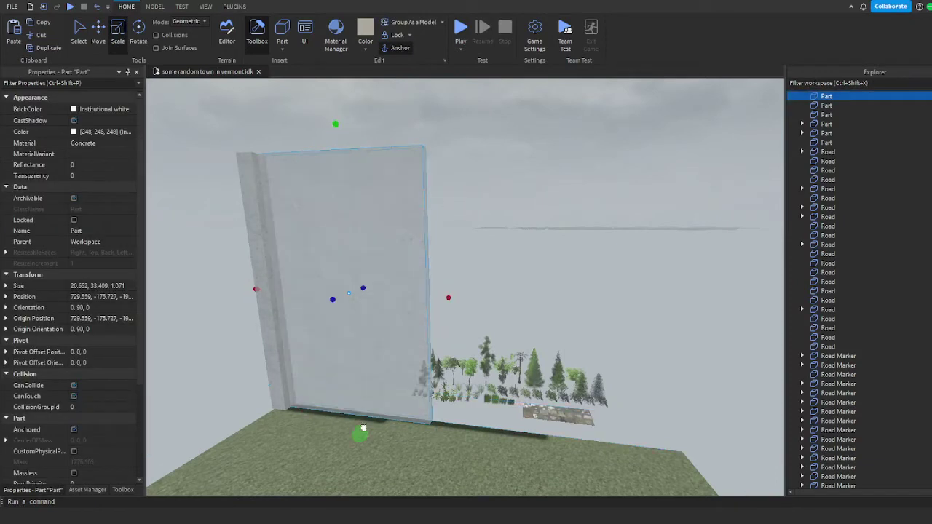
Duplicate the corner pillar and move the copy along the wall to the panel's far edge
click(276, 326)
key(ctrl+2)
right_drag(340, 293, 444, 291)
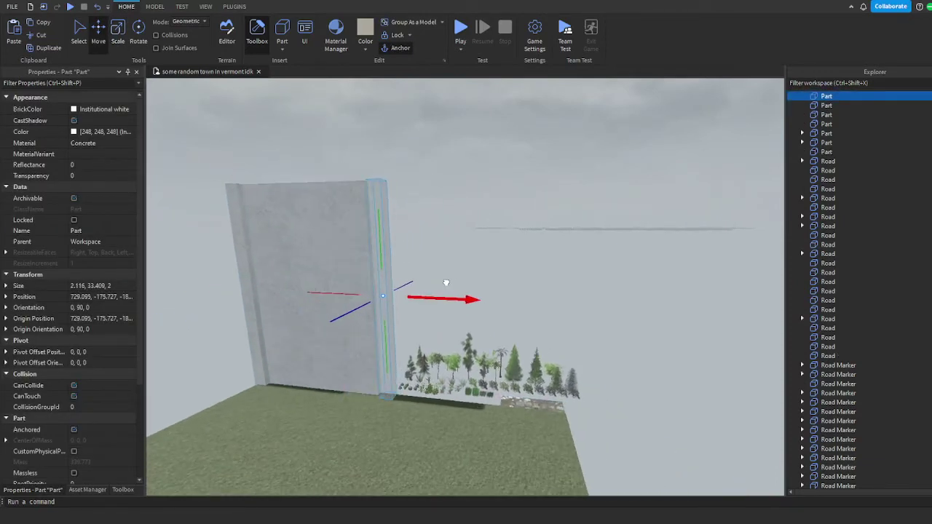
Extend the wall panel downward into the grass so it is about 34.9 studs tall
click(348, 350)
key(ctrl+3)
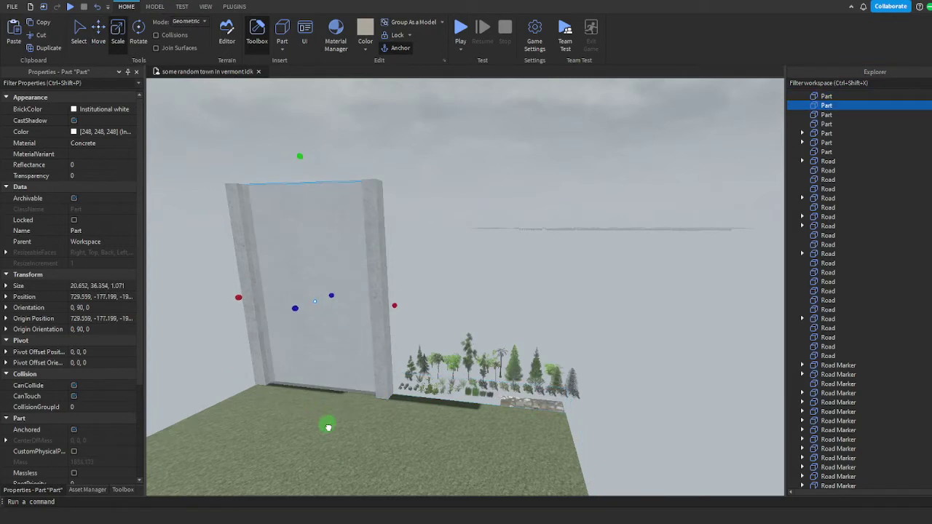
right_drag(328, 428, 450, 281)
Duplicate the wall panel and move the copy along the grass edge to the other side of the second pillar
scroll(450, 281, down, 10)
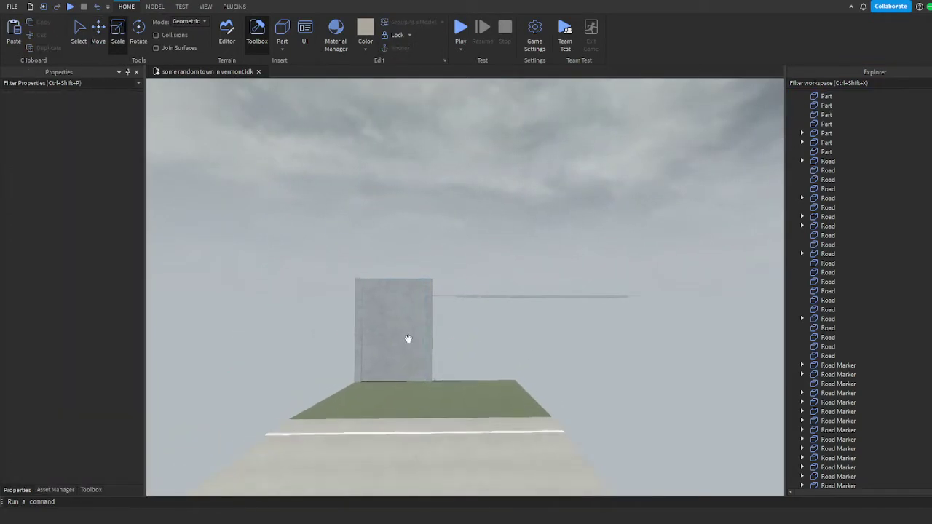
scroll(407, 337, up, 3)
click(383, 333)
key(ctrl+2)
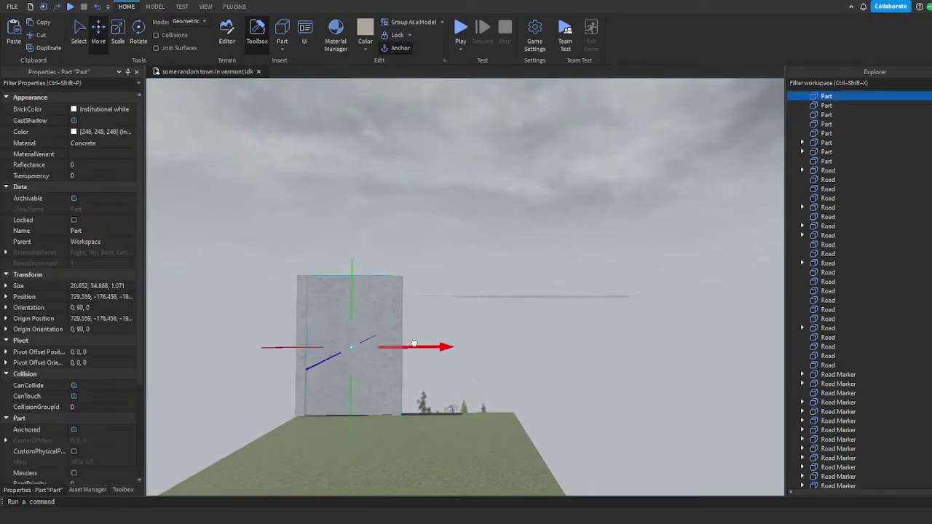
drag(414, 344, 500, 345)
scroll(365, 364, up, 3)
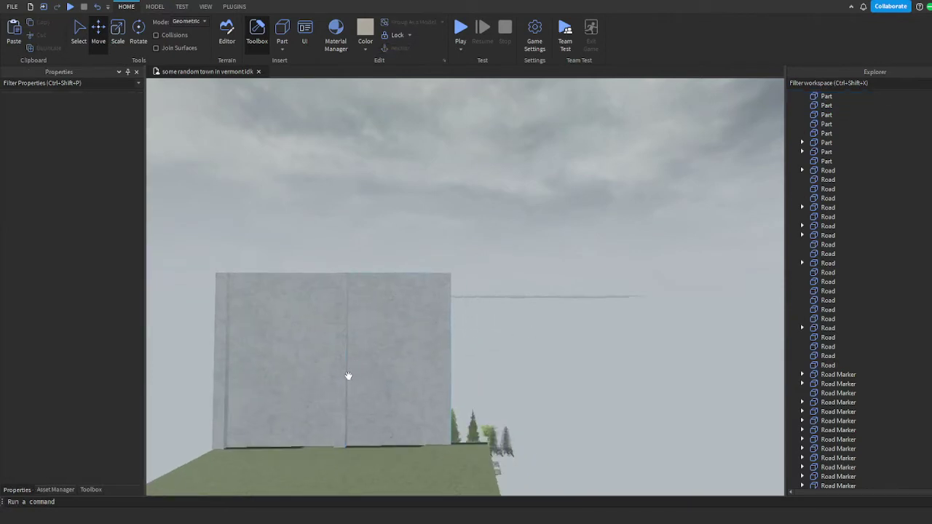
Duplicate the second pillar and move the copy to the outer edge of the second wall panel
click(349, 376)
drag(386, 358, 494, 355)
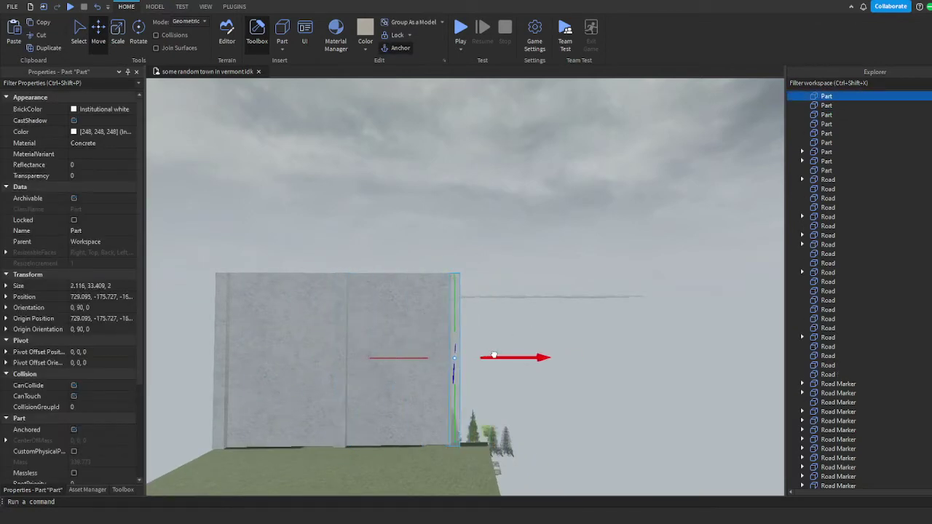
click(549, 337)
scroll(420, 337, down, 2)
Try to extend the second wall panel outward to the grass wedge's far edge
click(420, 337)
drag(366, 350, 321, 351)
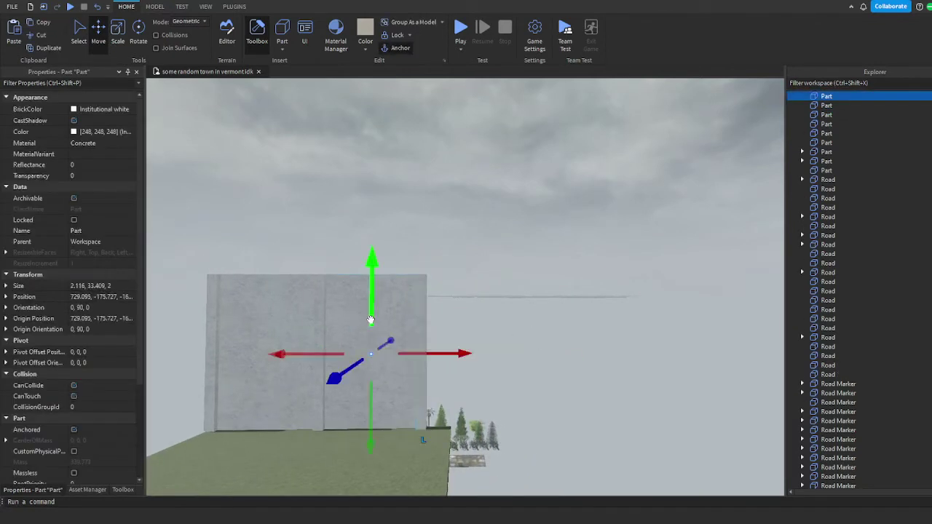
key(ctrl+d)
key(ctrl+3)
drag(440, 354, 474, 350)
click(533, 348)
scroll(533, 347, down, 5)
scroll(469, 270, up, 3)
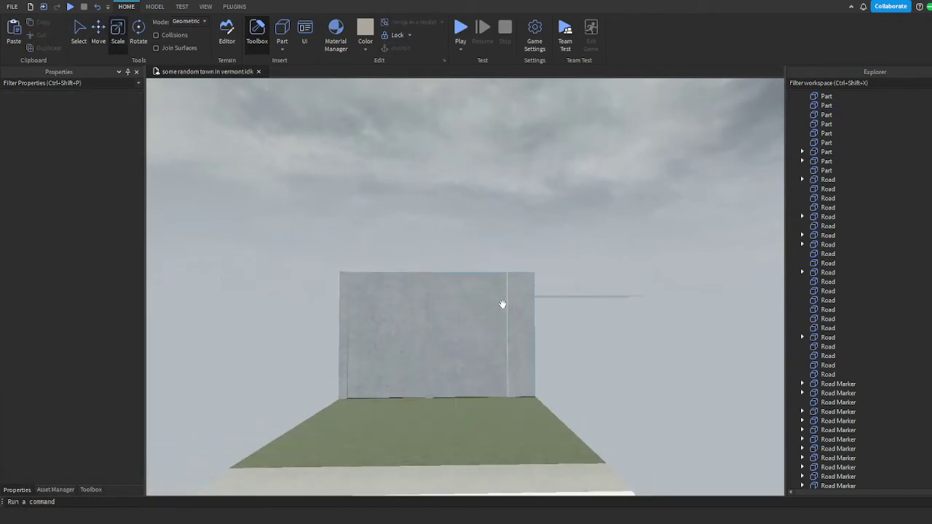
click(503, 305)
scroll(564, 311, up, 3)
click(563, 311)
scroll(564, 311, down, 4)
right_drag(563, 311, 532, 308)
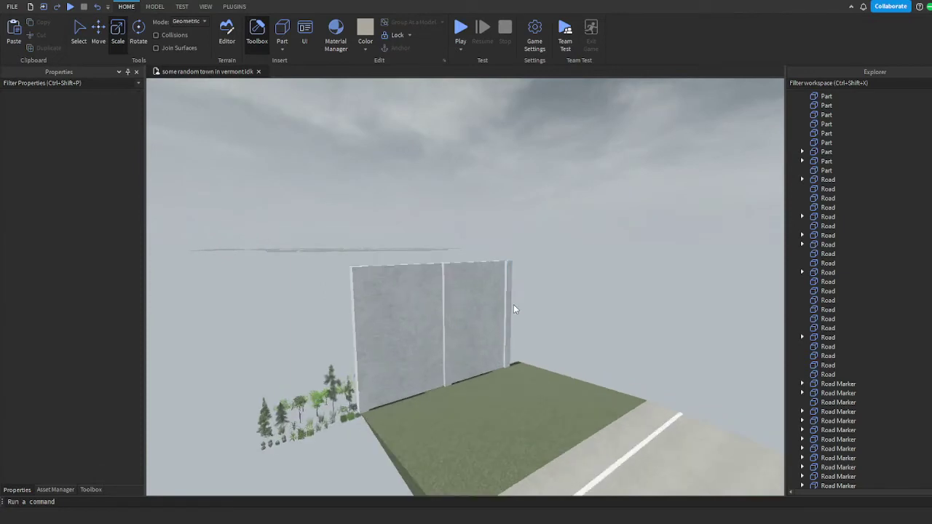
Move the third pillar along the wall line to the grass wedge's far corner
click(513, 309)
scroll(510, 309, up, 5)
key(ctrl+2)
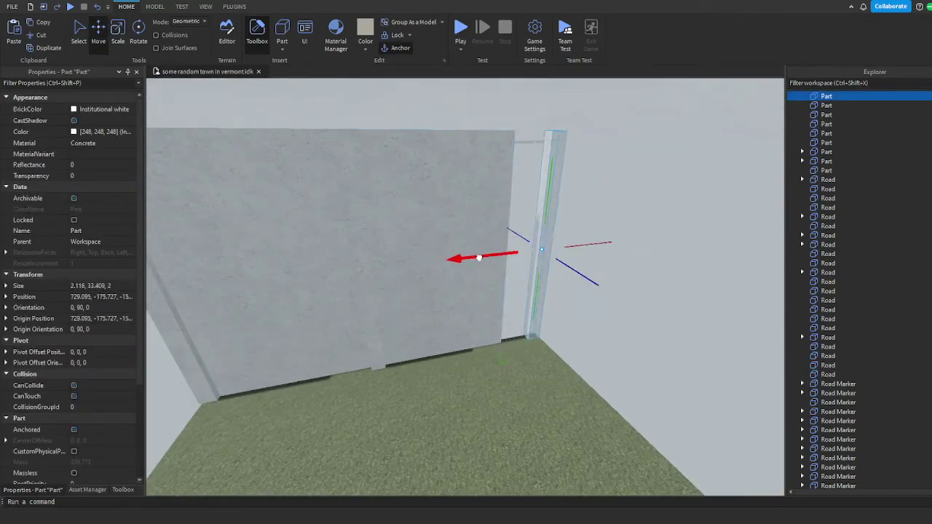
drag(480, 257, 354, 245)
Replace the middle pillar with a copy of a corner pillar centred between the two corner pillars
scroll(298, 250, down, 3)
click(237, 252)
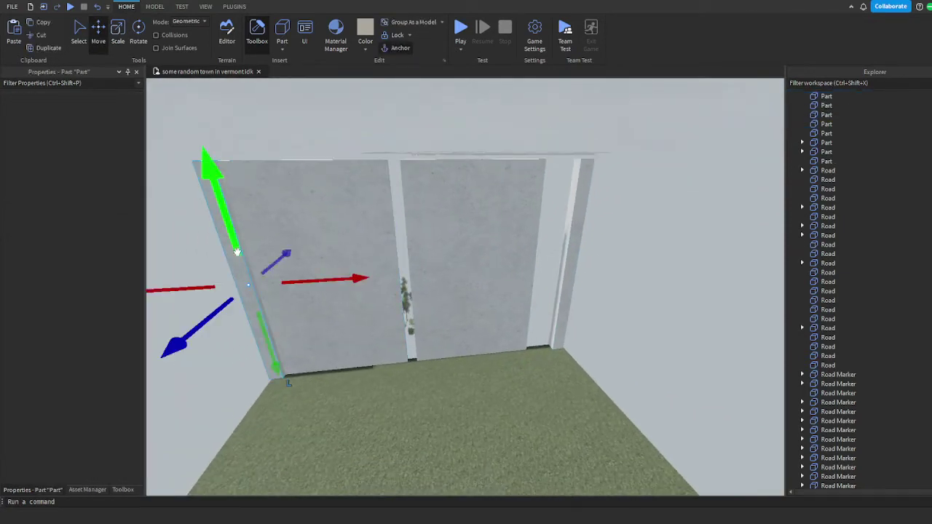
right_drag(237, 251, 496, 224)
click(506, 218)
drag(467, 271, 172, 292)
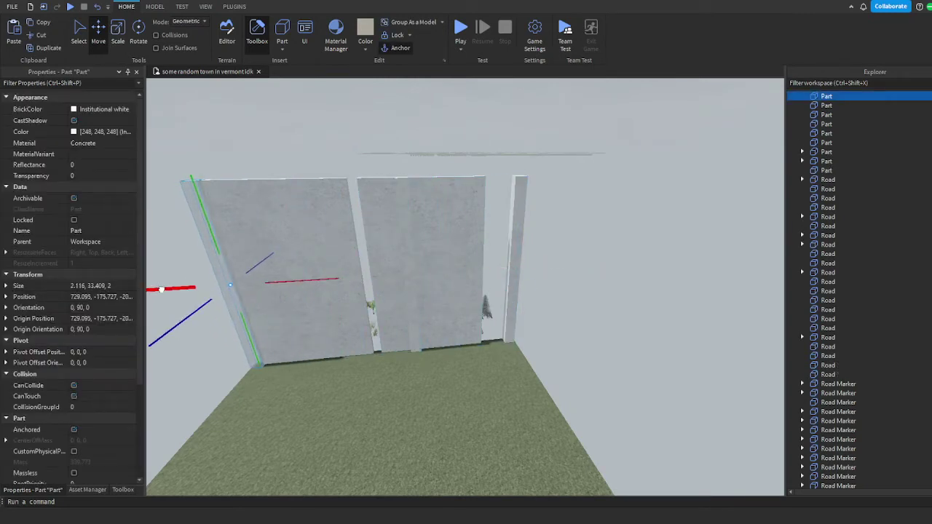
Delete one of the two wall panels and stretch the remaining panel so it spans from corner pillar to corner pillar
click(293, 269)
right_drag(294, 269, 395, 261)
click(396, 261)
key(ctrl+3)
key(f)
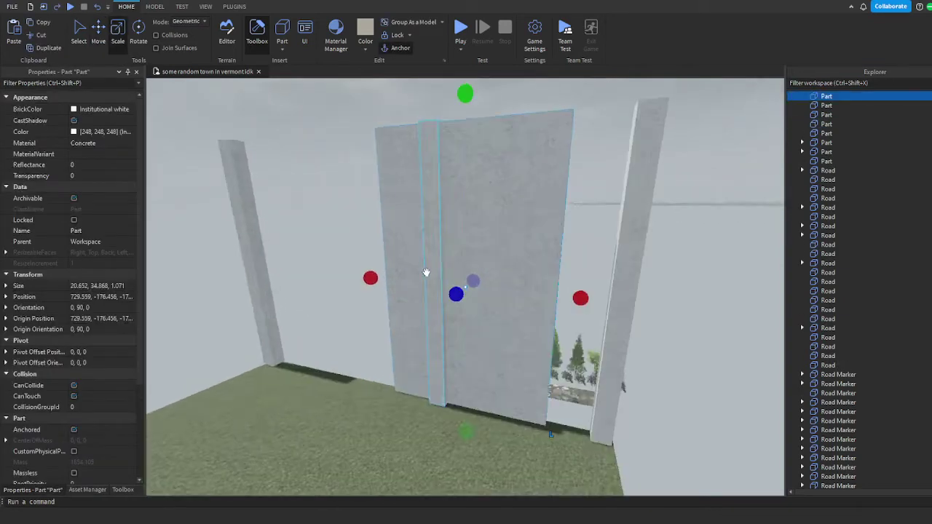
drag(408, 292, 270, 288)
right_drag(271, 287, 494, 284)
drag(494, 284, 521, 283)
Duplicate the corner pillar and place copies midway between the corner and middle pillars, giving five evenly spaced pillars along the wall
click(252, 265)
key(ctrl+2)
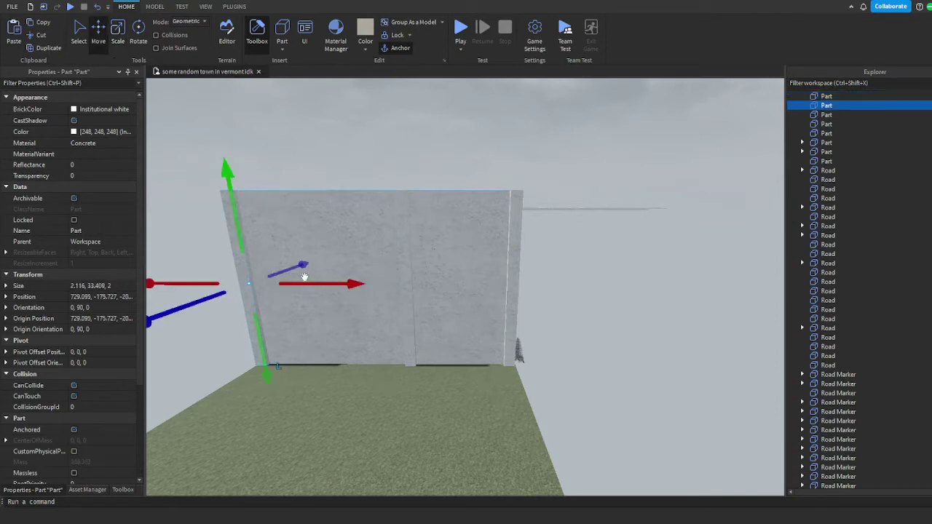
drag(332, 281, 298, 273)
click(318, 159)
right_drag(318, 160, 302, 252)
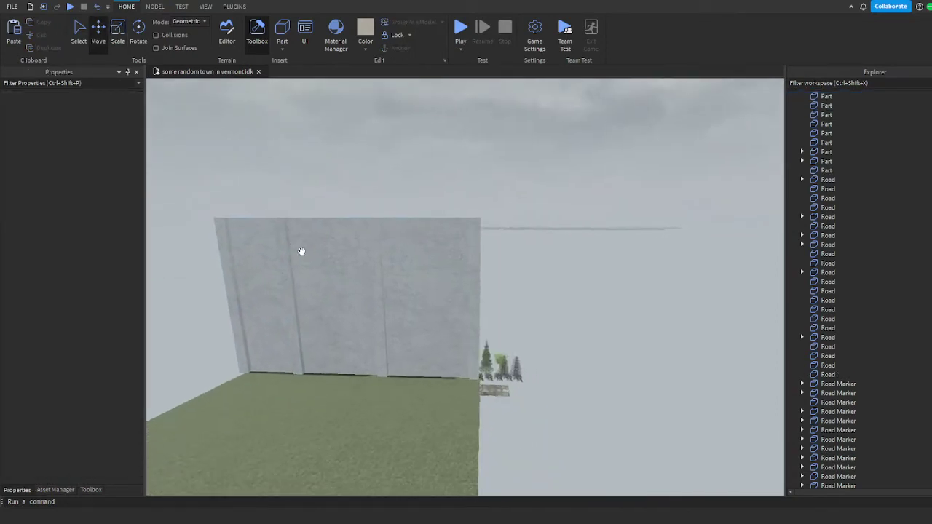
click(369, 267)
drag(302, 298, 403, 284)
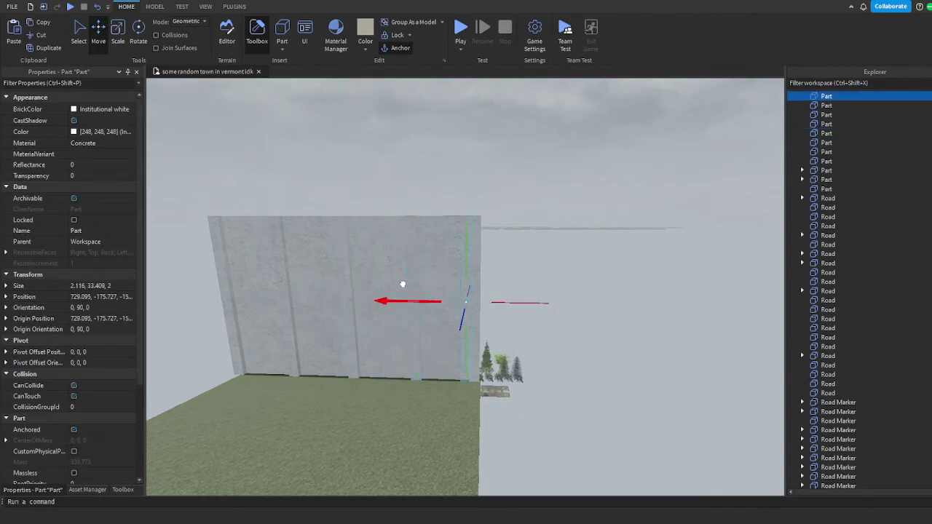
click(521, 165)
scroll(520, 162, down, 5)
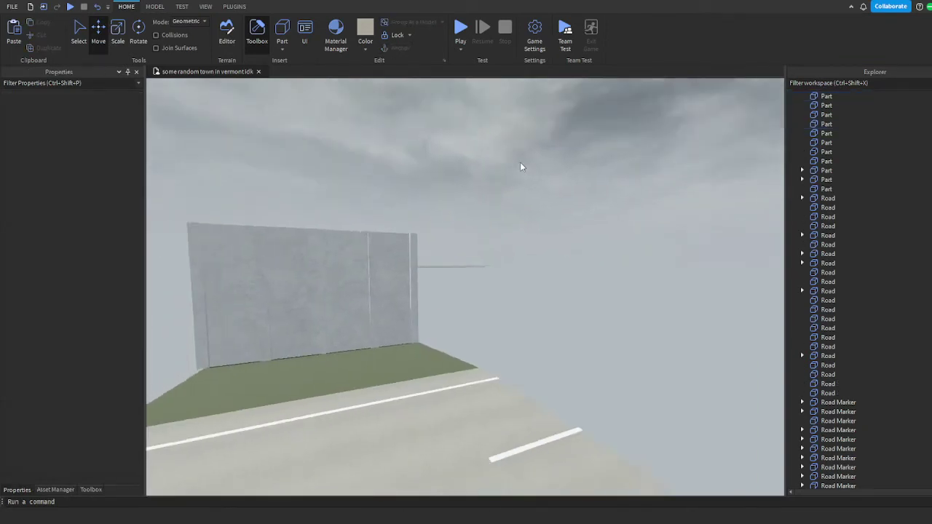
right_drag(520, 167, 378, 262)
Look through the My Images and My Models inventories for the RoadGrooves asset
click(87, 490)
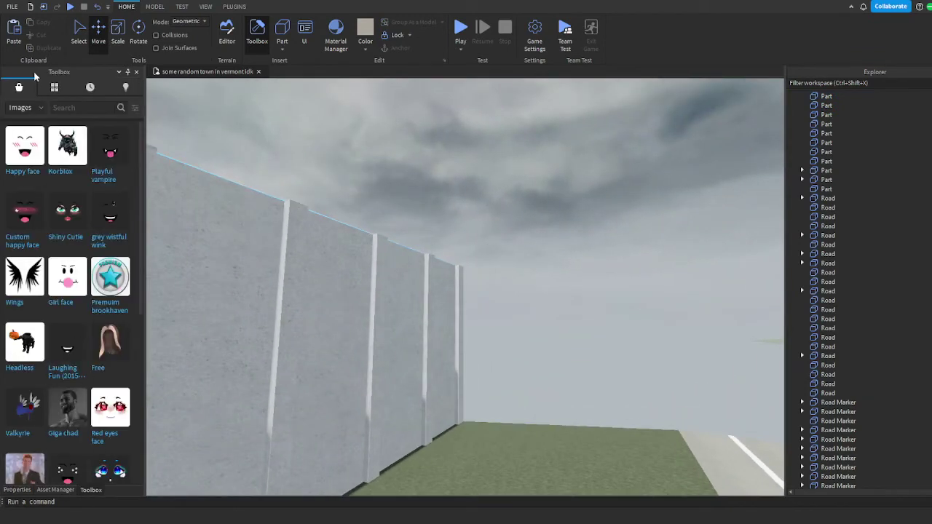
click(55, 88)
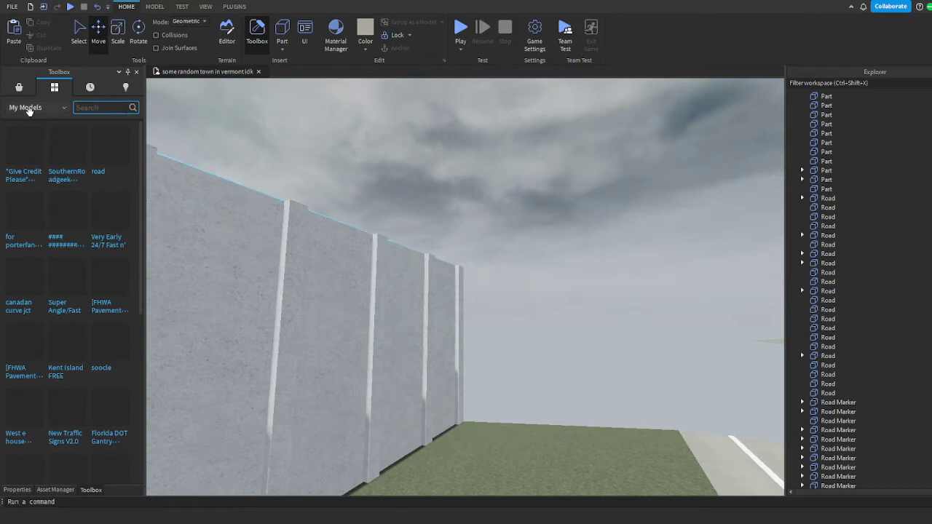
click(29, 109)
click(42, 160)
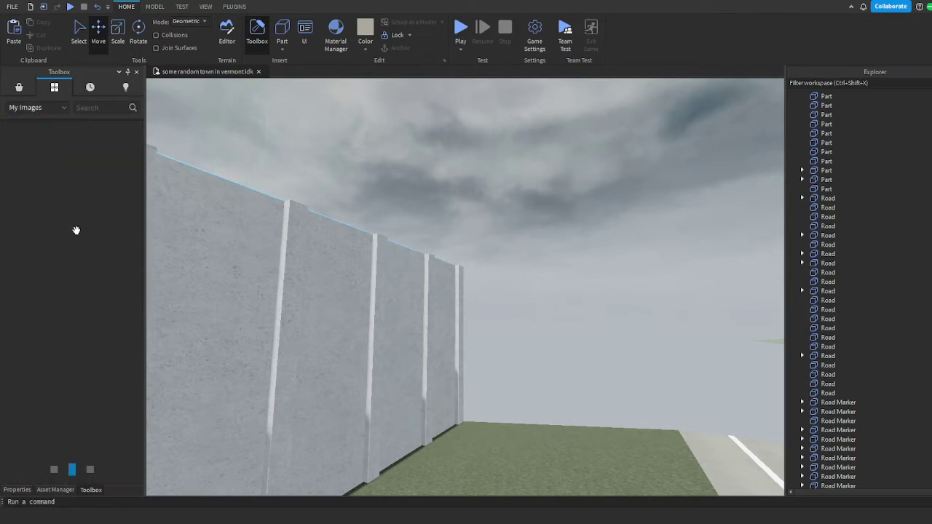
scroll(75, 203, down, 2)
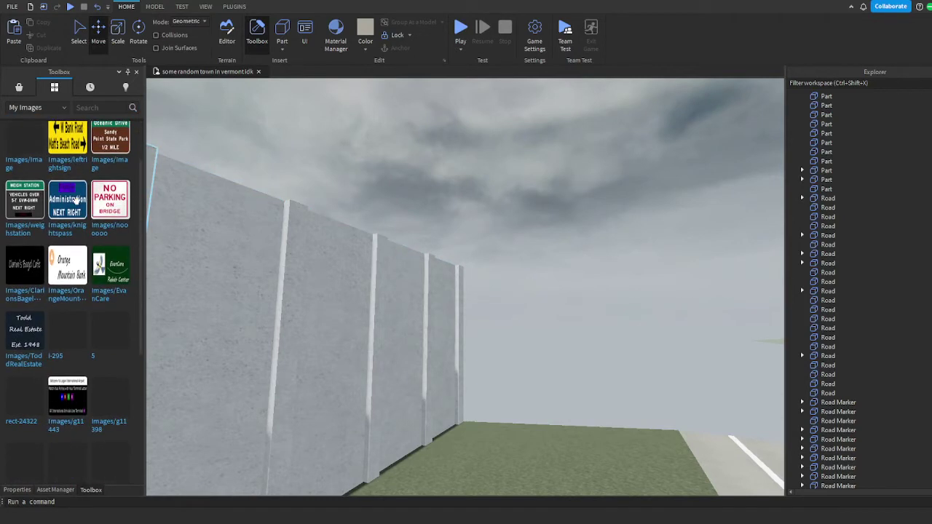
click(21, 108)
click(31, 128)
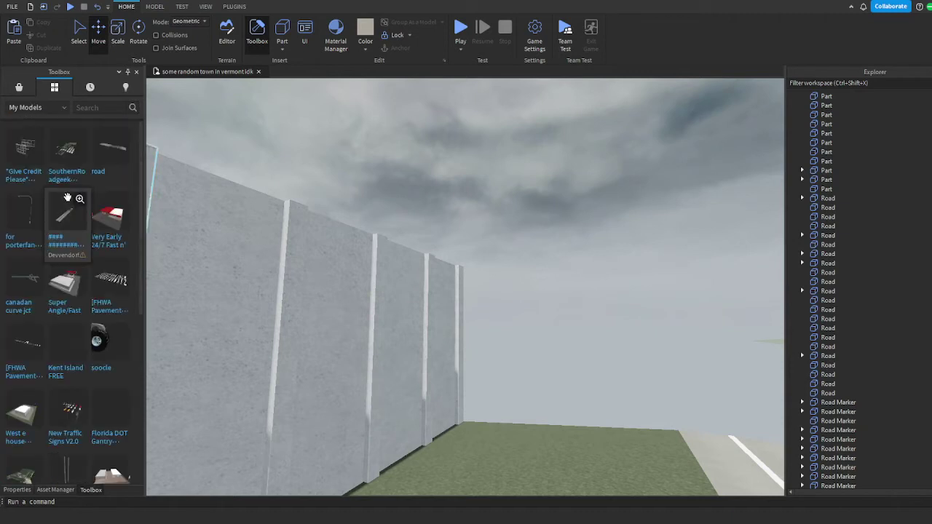
scroll(73, 202, down, 15)
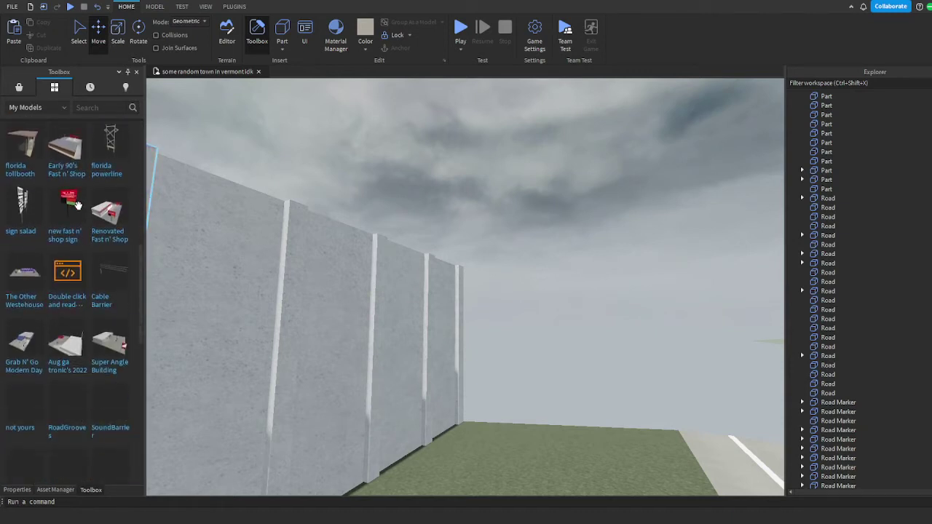
scroll(77, 206, down, 4)
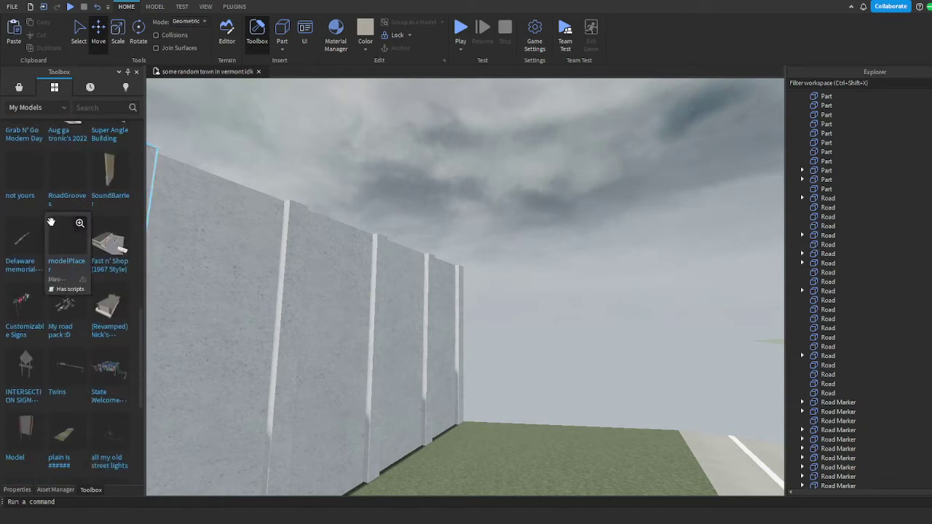
Apply the RoadGrooves texture to the large face of the concrete wall panel and check the wall from both sides
right_drag(258, 273, 396, 290)
click(417, 273)
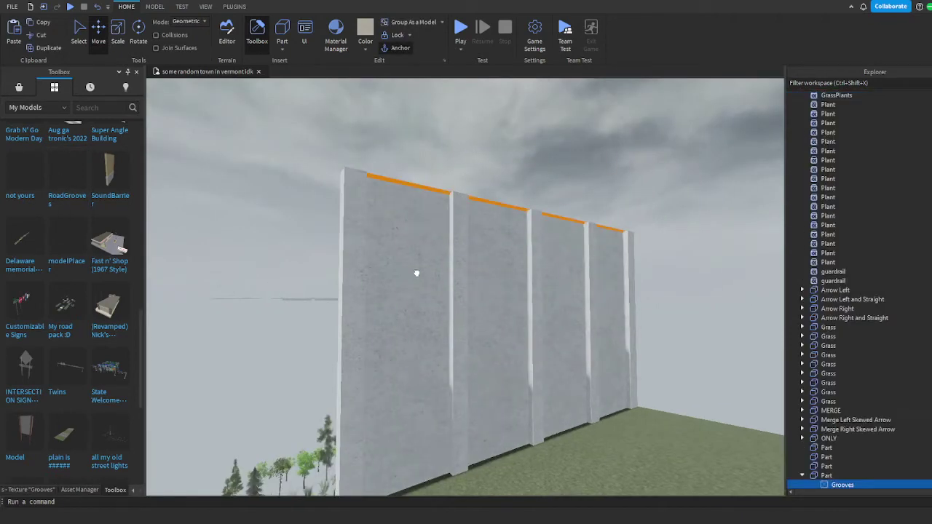
click(316, 222)
scroll(315, 224, down, 5)
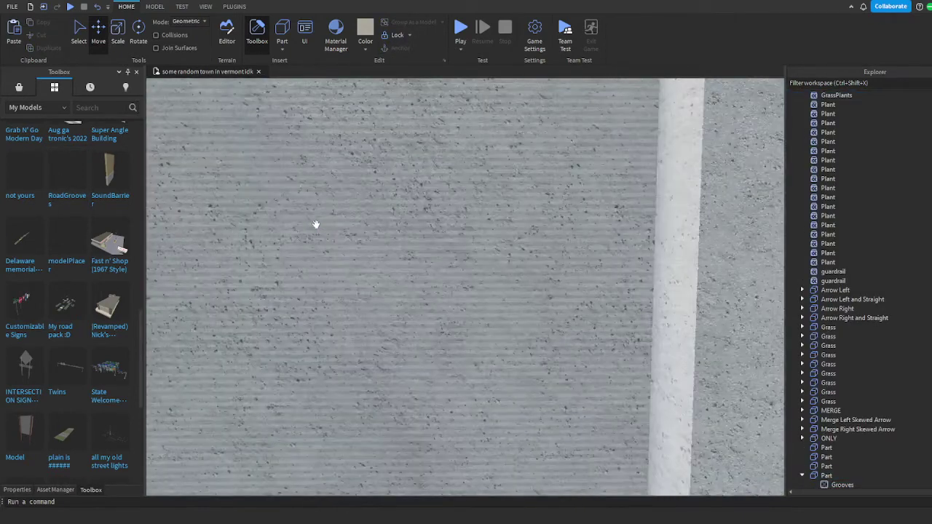
scroll(316, 224, up, 8)
scroll(479, 250, down, 4)
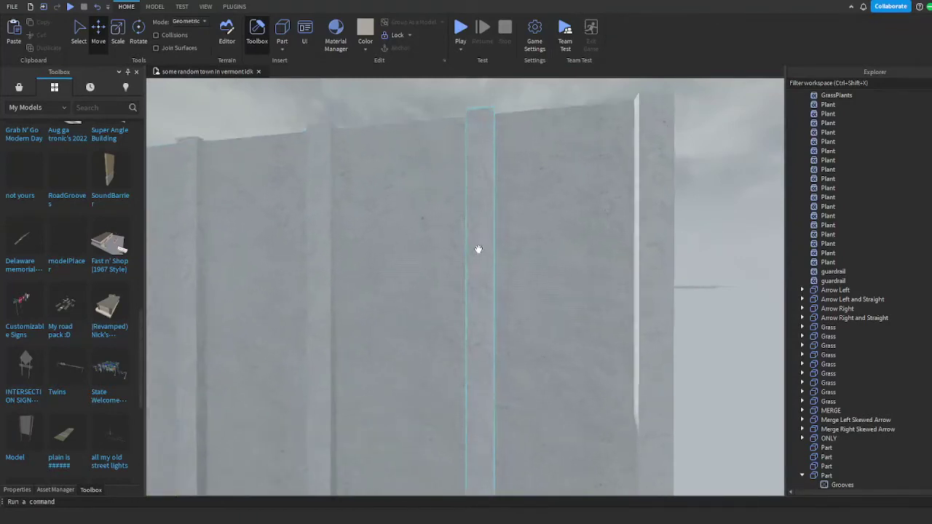
scroll(479, 250, up, 10)
right_drag(414, 249, 444, 244)
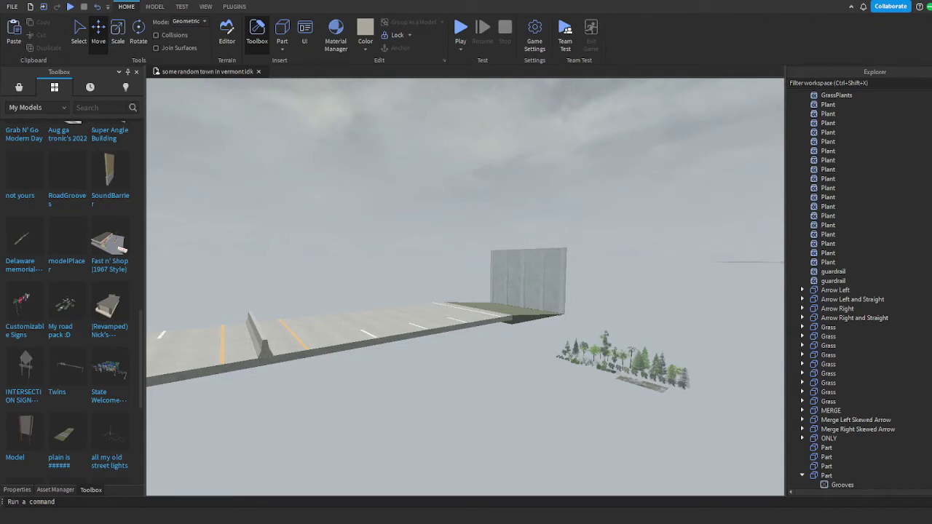
Try the colour #394537 on both grass wedges beside the road and undo the change
click(523, 319)
key(f)
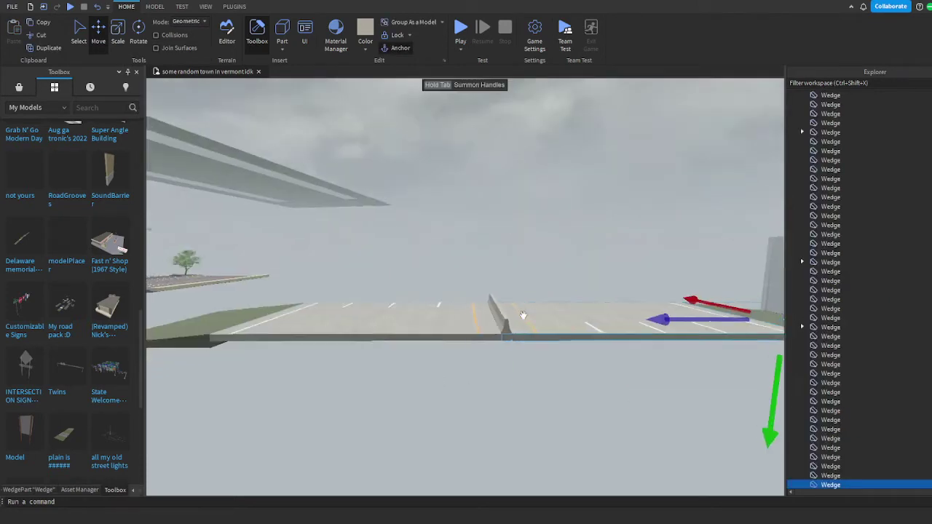
ctrl+click(422, 315)
click(29, 489)
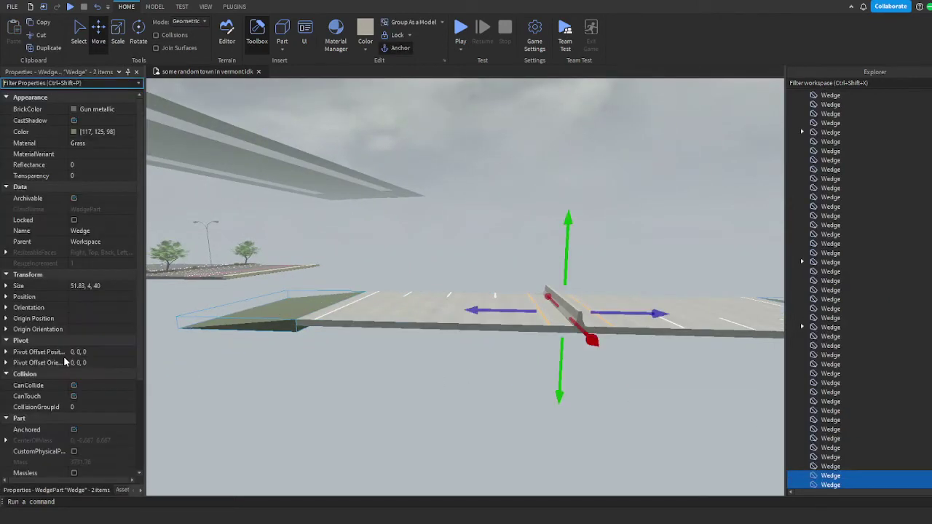
click(95, 132)
text(57,69,55)
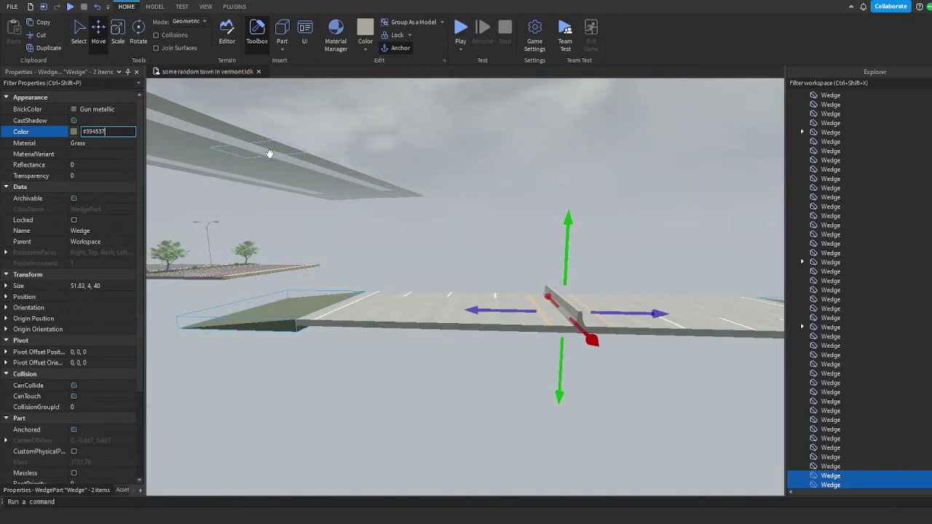
key(Return)
right_drag(321, 190, 246, 271)
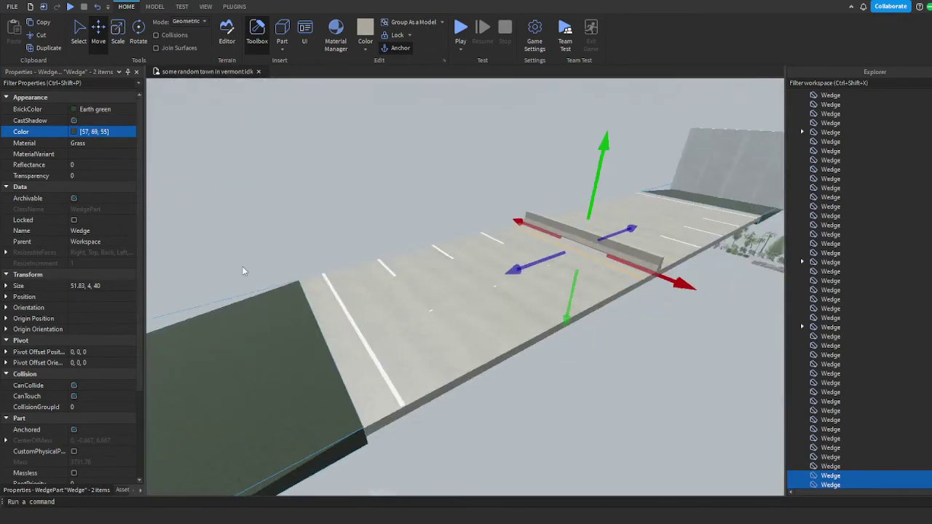
click(230, 277)
key(ctrl+z)
click(323, 235)
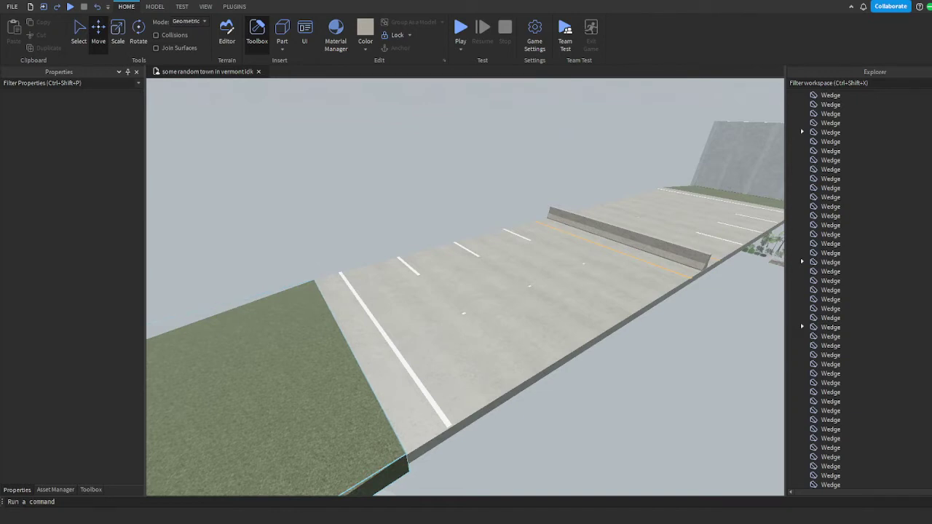
Set the colour of both grass wedges beside the road to 89, 90, 67
scroll(327, 434, down, 2)
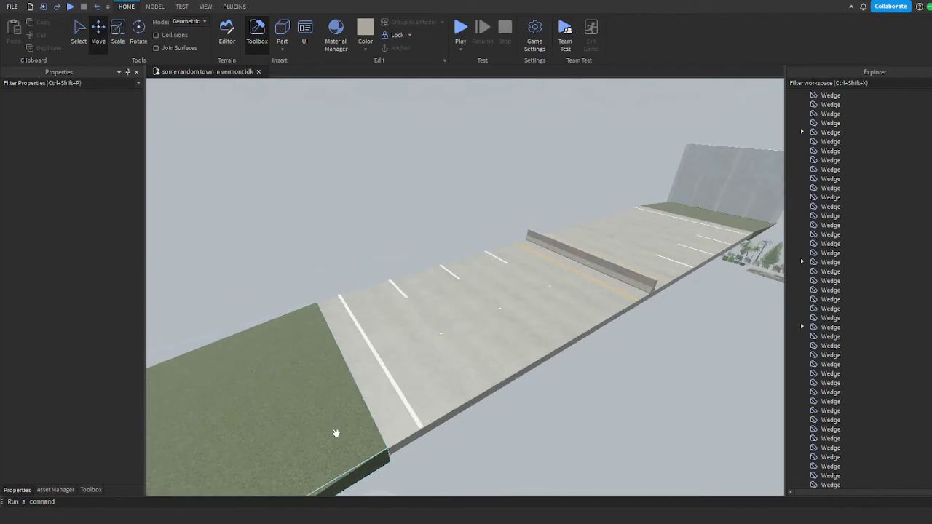
scroll(328, 419, down, 3)
click(307, 373)
click(332, 338)
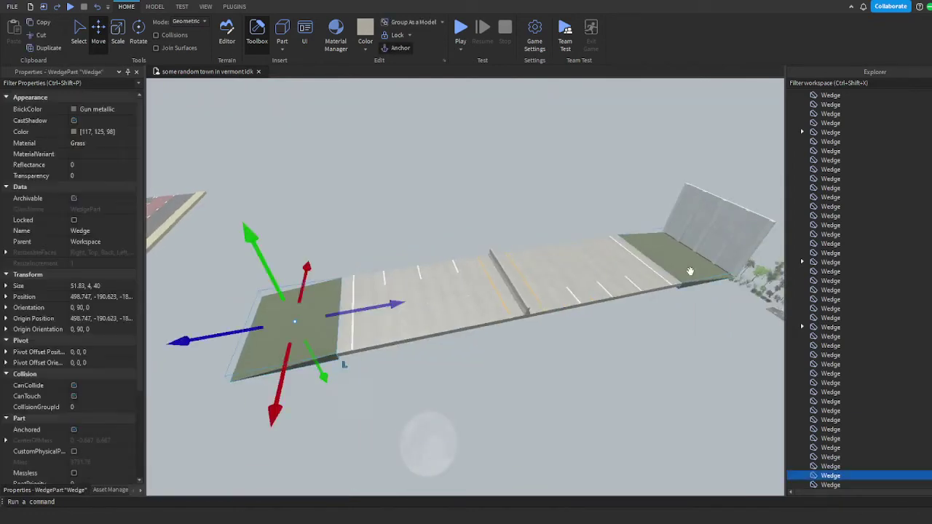
ctrl+click(635, 260)
click(91, 131)
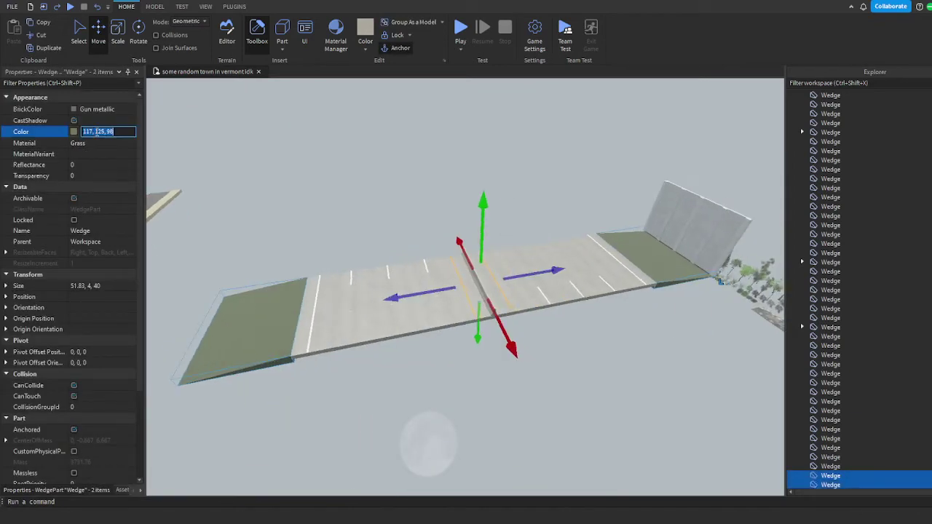
text(89, 90, 67)
key(Return)
click(332, 222)
Group the wall panel and its pillars into one model and name it SoundBarrier
scroll(332, 222, down, 3)
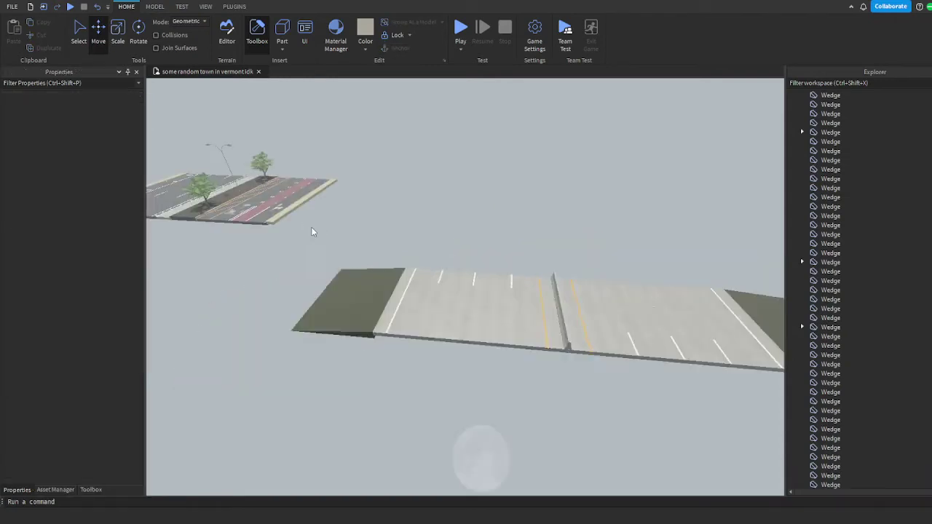
scroll(452, 245, up, 10)
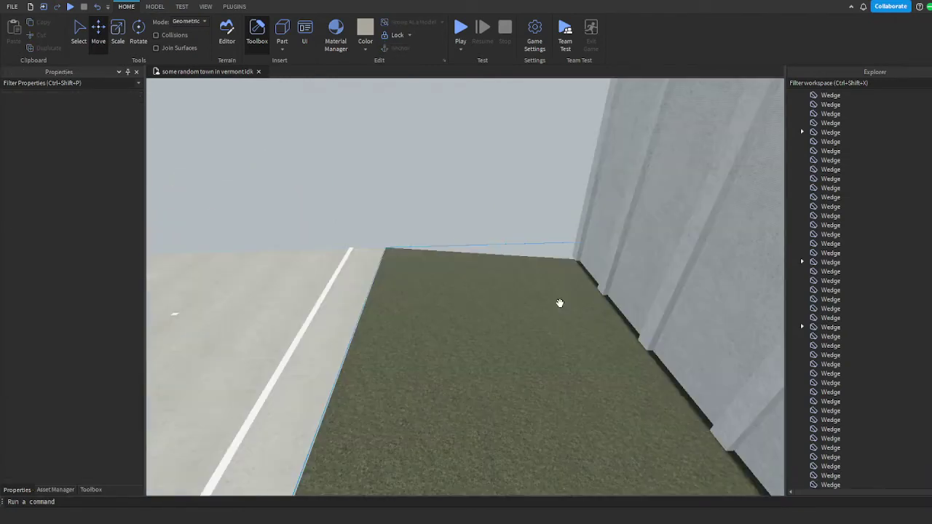
right_drag(559, 303, 474, 271)
scroll(500, 250, down, 10)
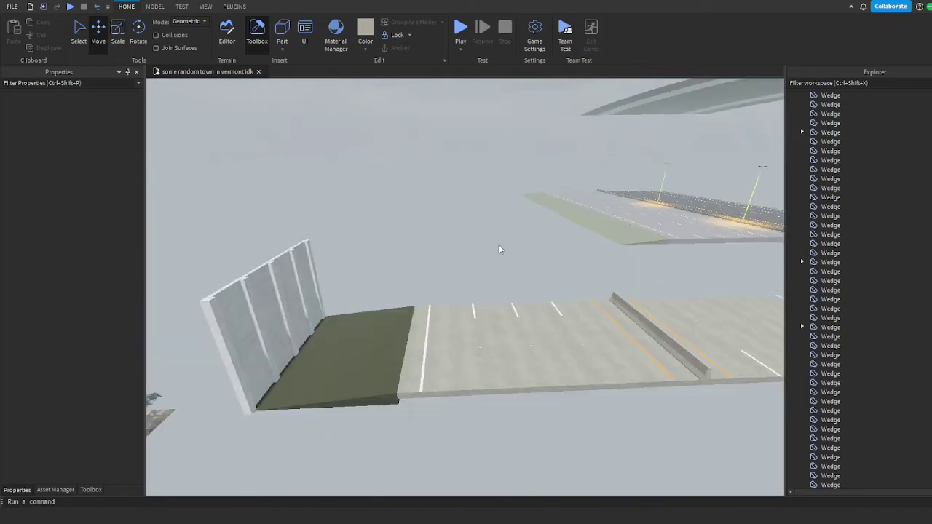
scroll(343, 255, up, 2)
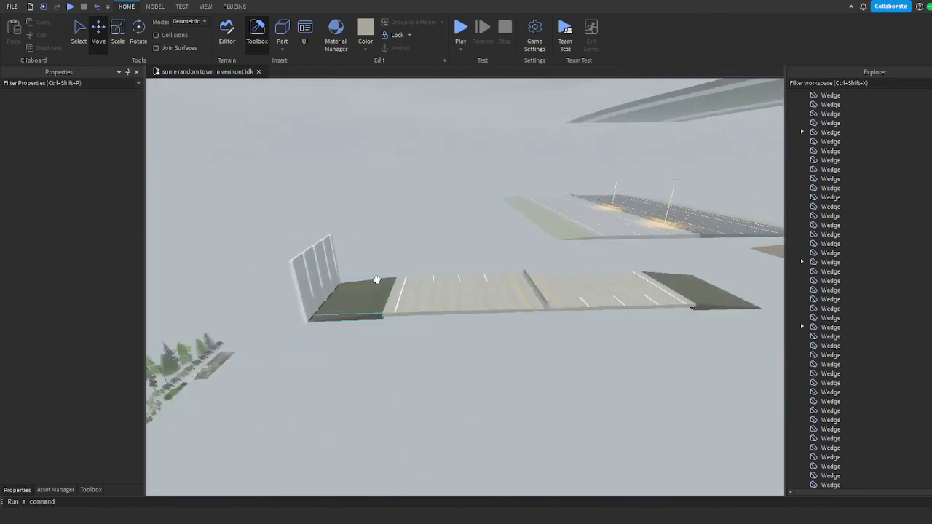
scroll(377, 279, down, 3)
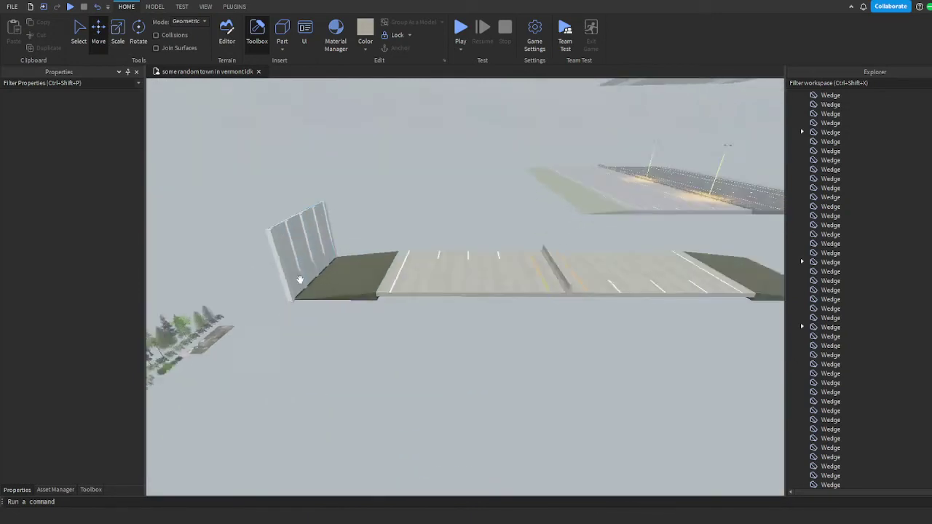
click(364, 295)
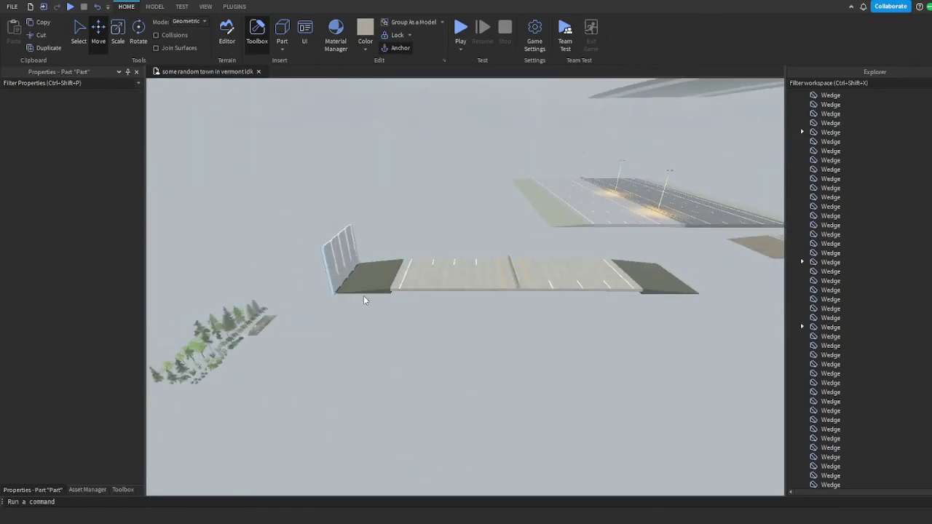
click(365, 300)
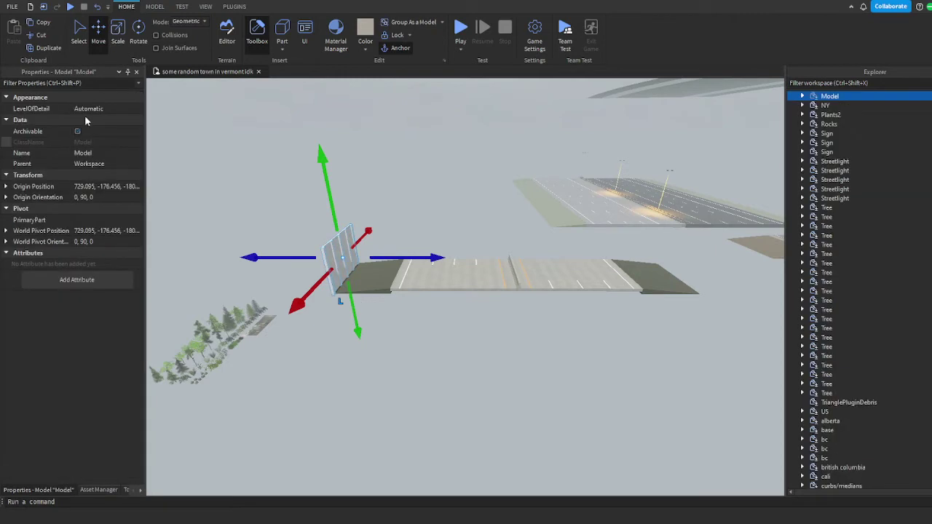
click(92, 153)
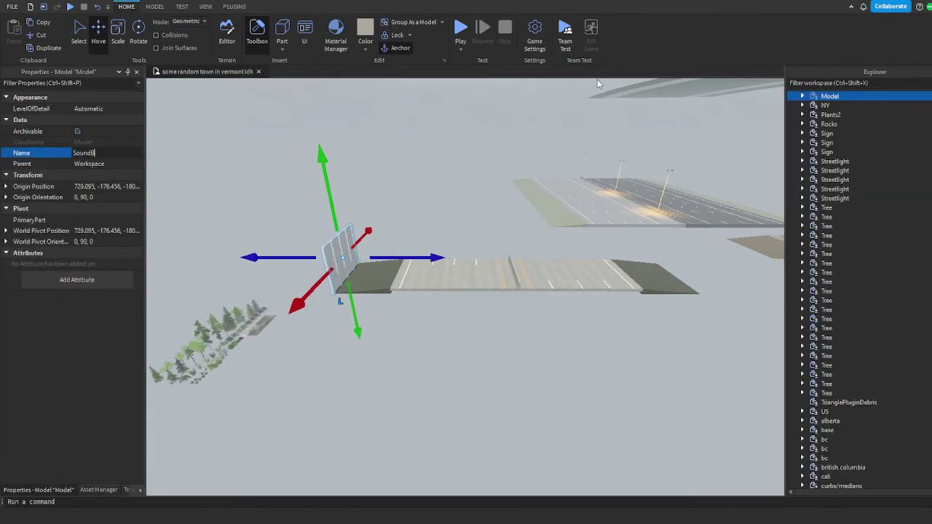
key(Return)
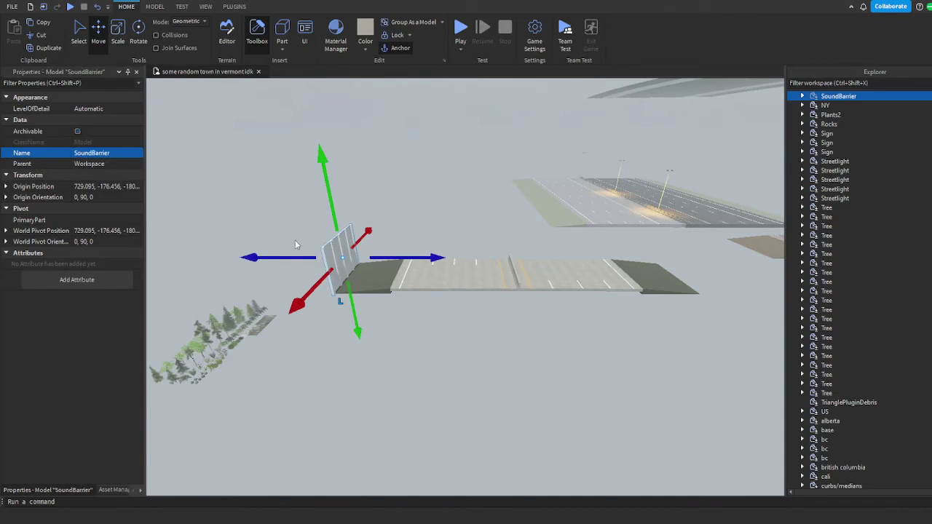
Duplicate the SoundBarrier model and move the copy away from the road, out past the row of plants
key(ctrl+d)
right_drag(295, 244, 469, 227)
click(470, 226)
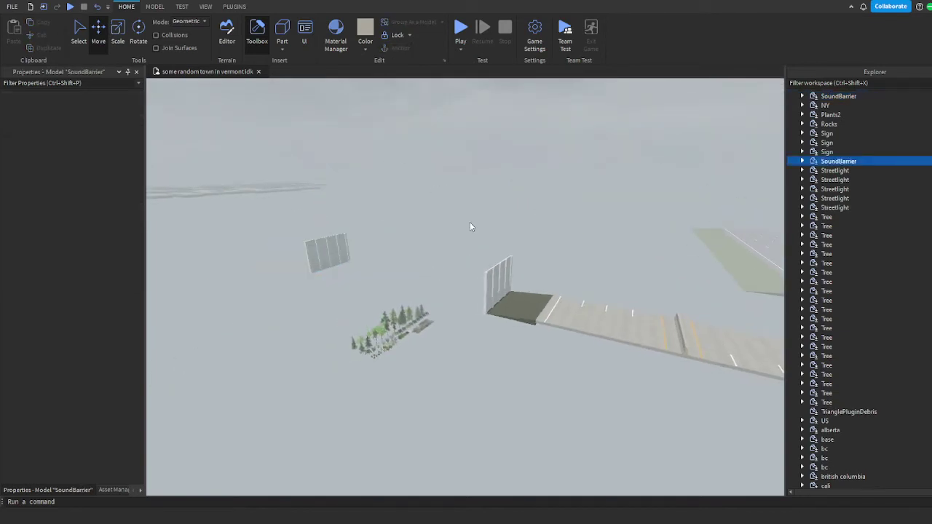
key(d)
key(w)
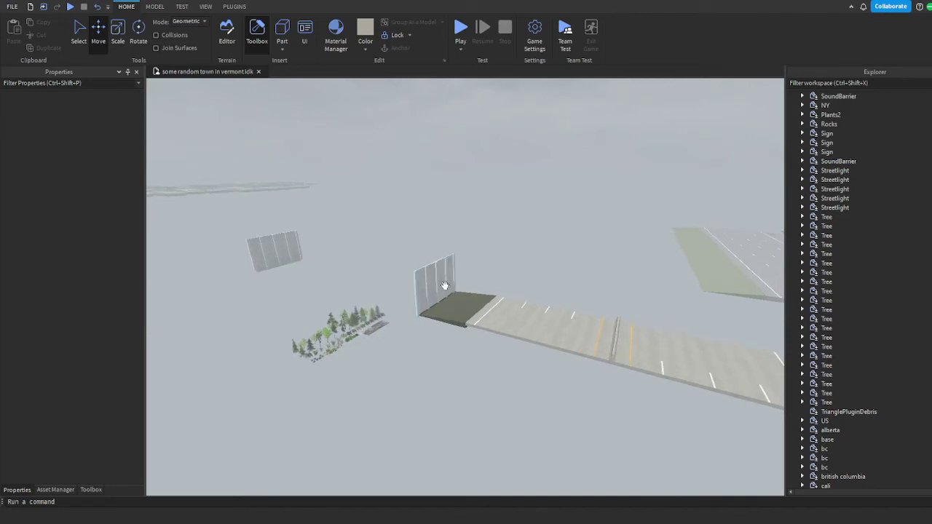
Duplicate the SoundBarrier model beside the road and move the copy to the outer edge of the opposite grass wedge
click(445, 285)
key(f)
key(ctrl+d)
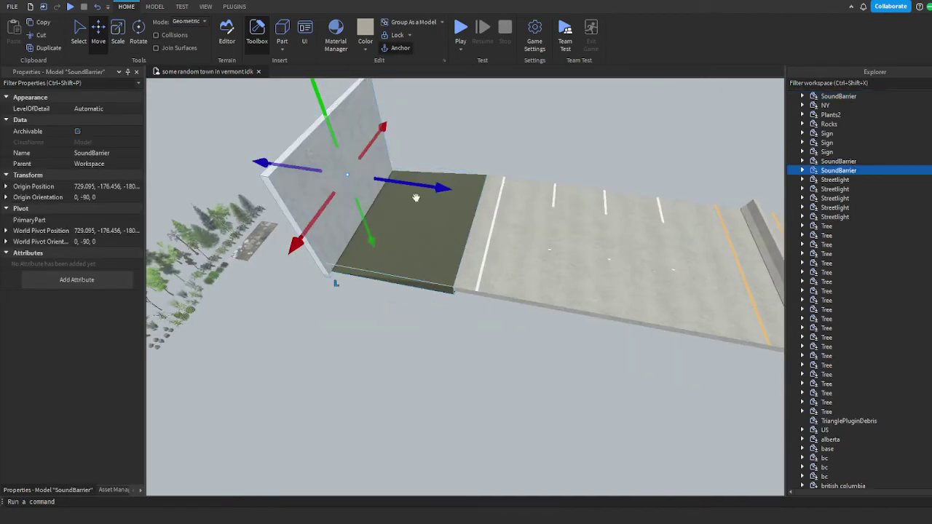
drag(416, 197, 430, 182)
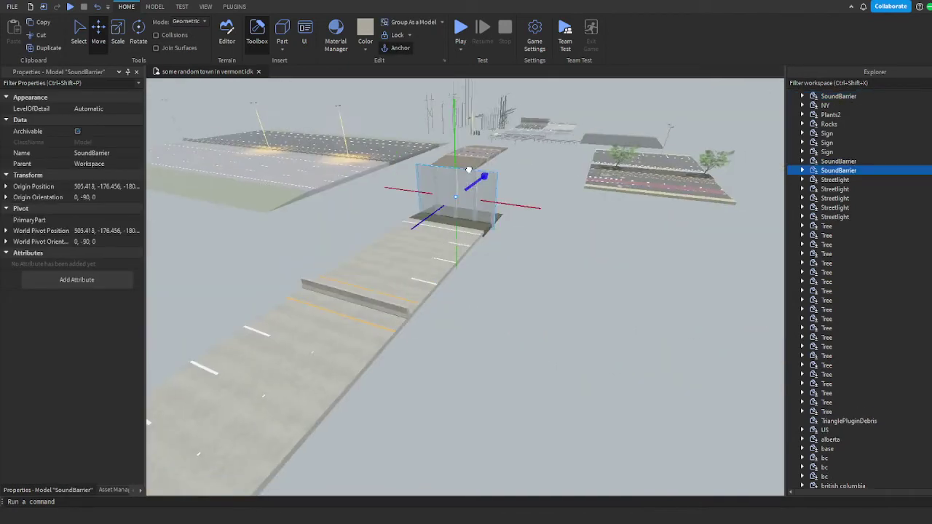
drag(469, 170, 483, 158)
right_drag(483, 158, 433, 175)
click(511, 152)
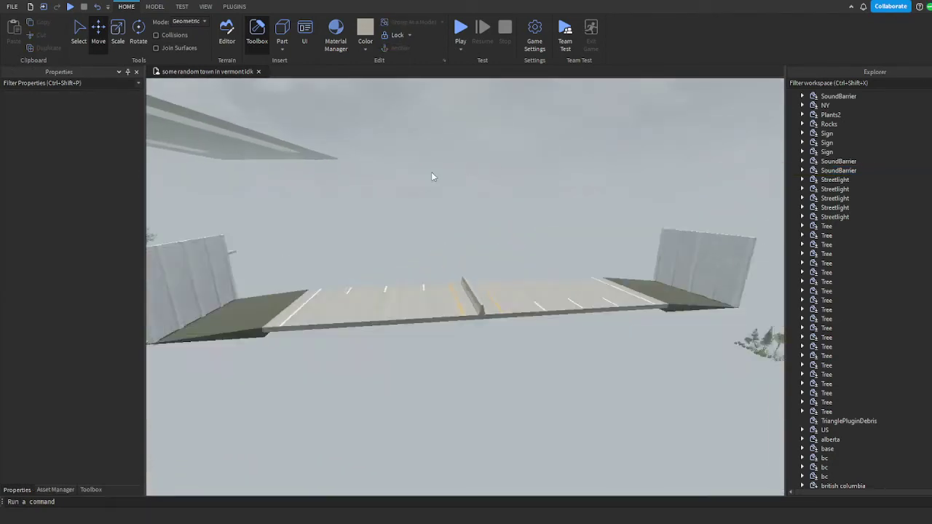
key(s)
Filter the marketplace models to the creator TwentyTwoPilots, with unverified creators included
click(91, 490)
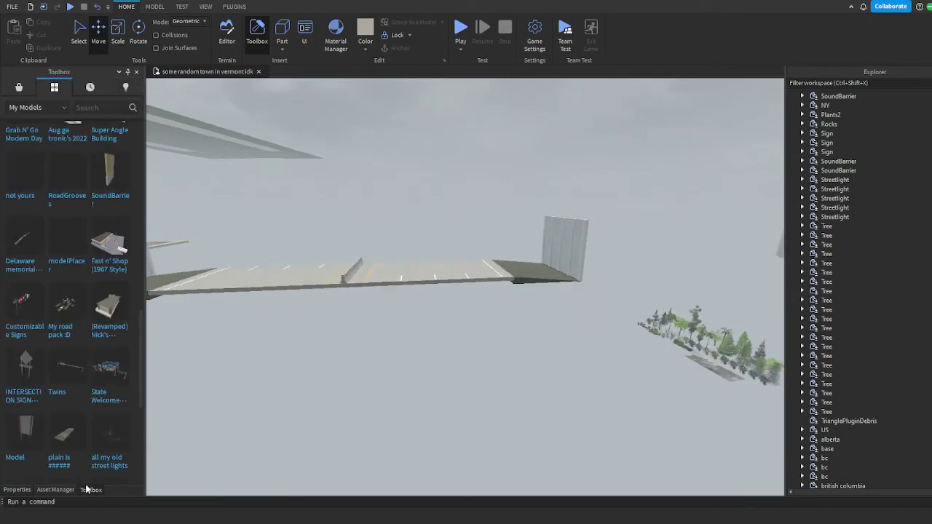
key(w)
key(d)
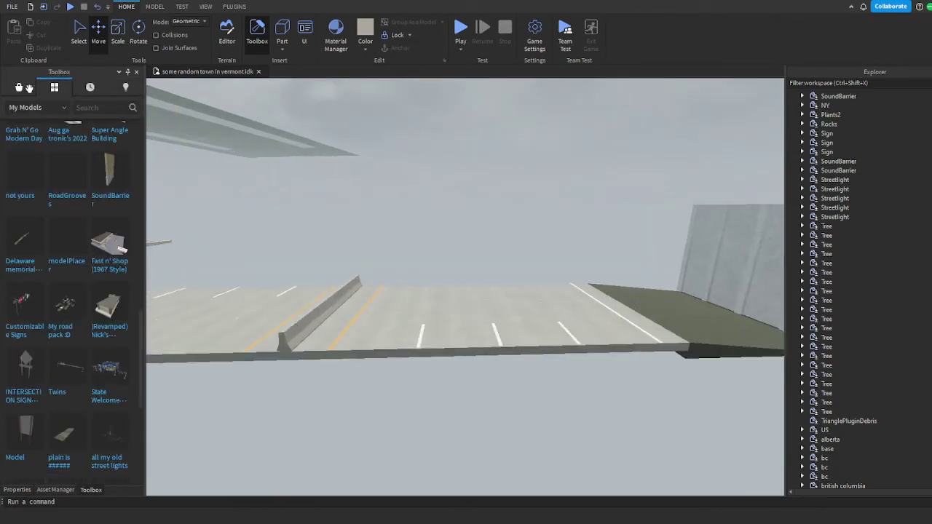
click(50, 107)
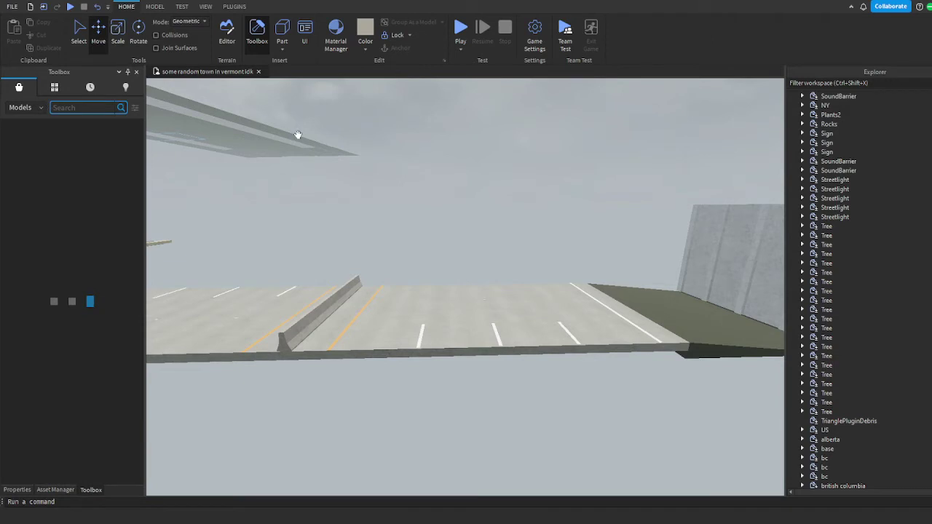
scroll(298, 135, down, 2)
click(135, 108)
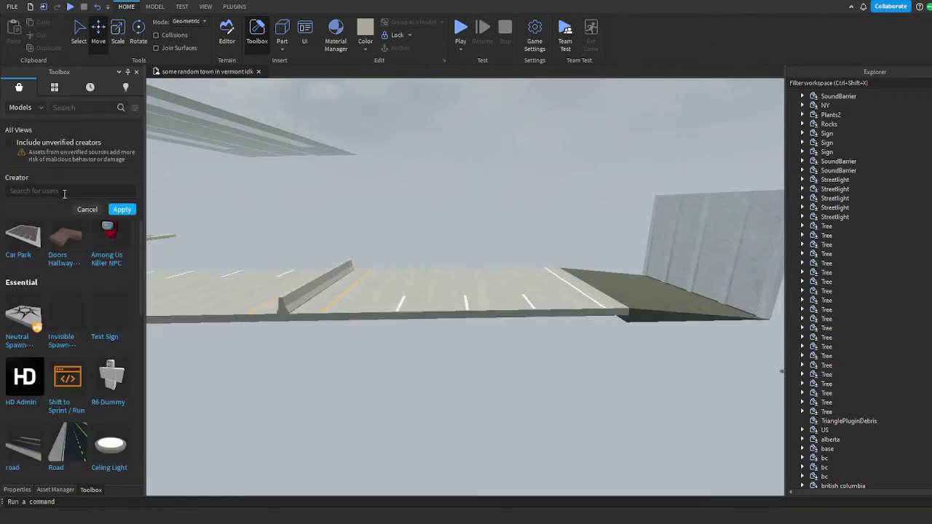
click(10, 143)
click(116, 191)
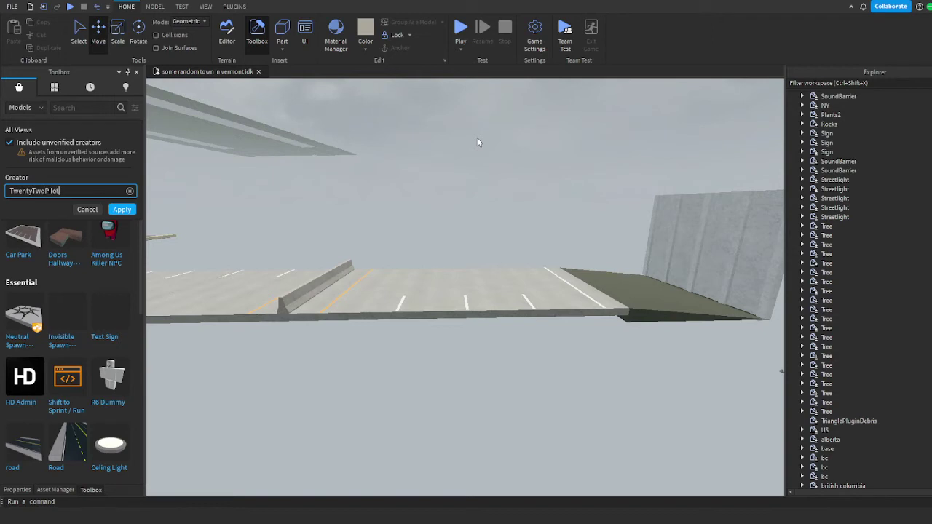
click(122, 209)
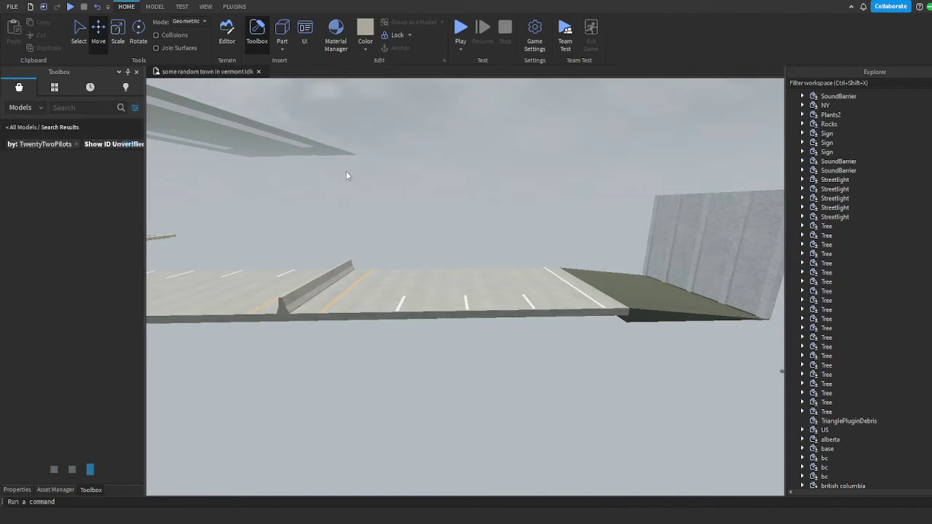
Insert the blank Interstate Route Sign model from the filtered marketplace models and focus on it
key(d)
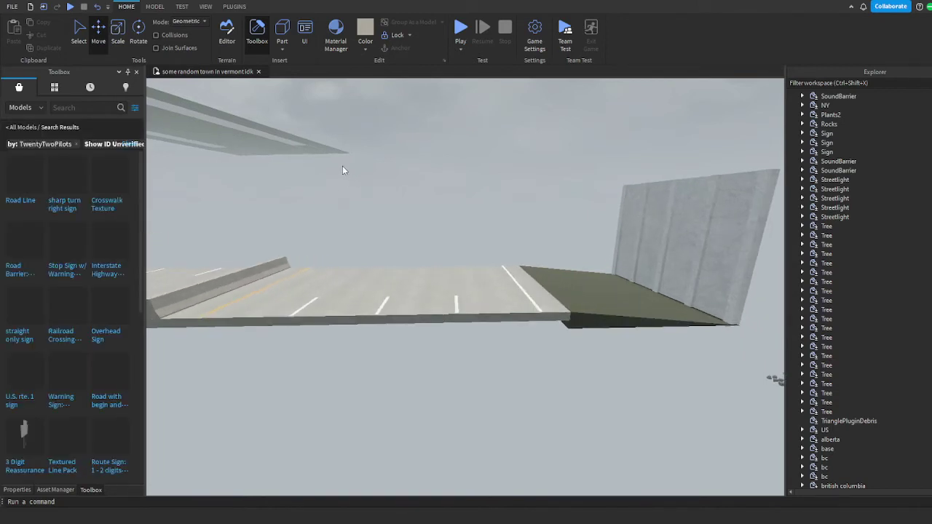
key(a)
scroll(75, 196, down, 2)
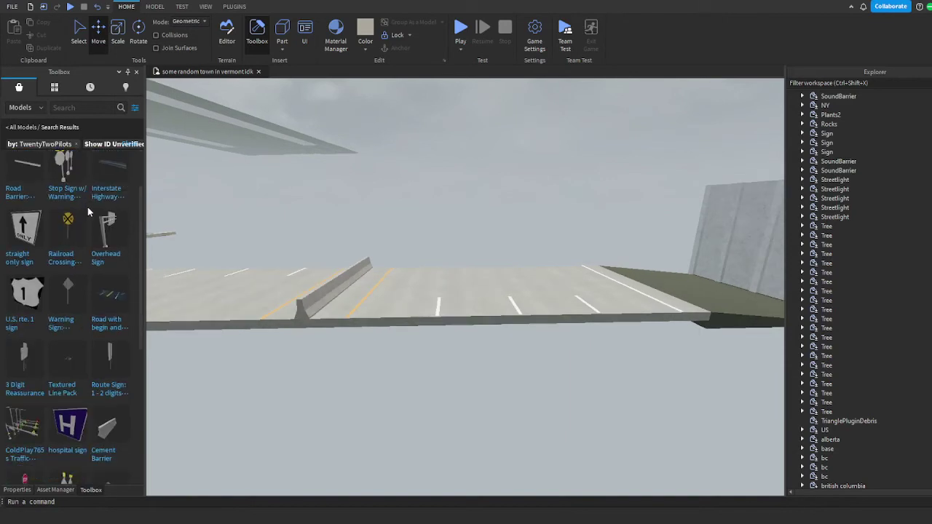
scroll(88, 210, down, 6)
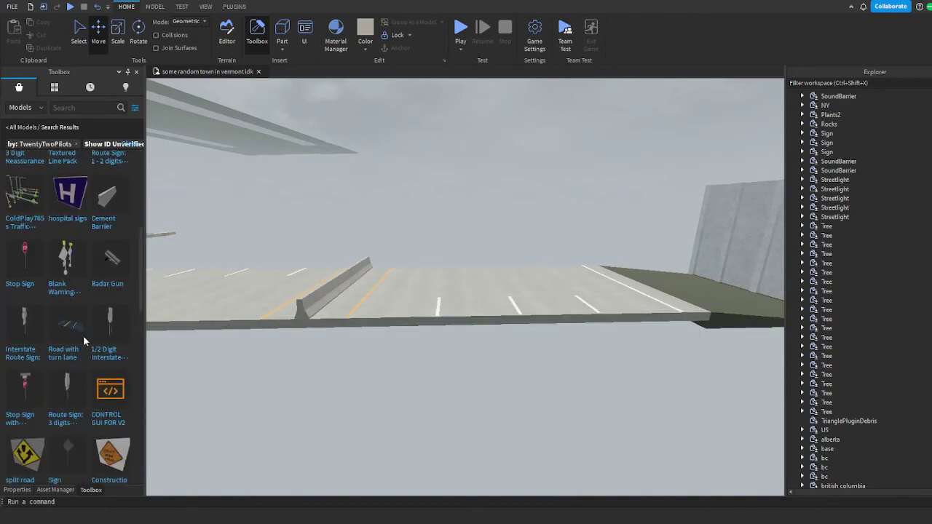
click(24, 330)
key(f)
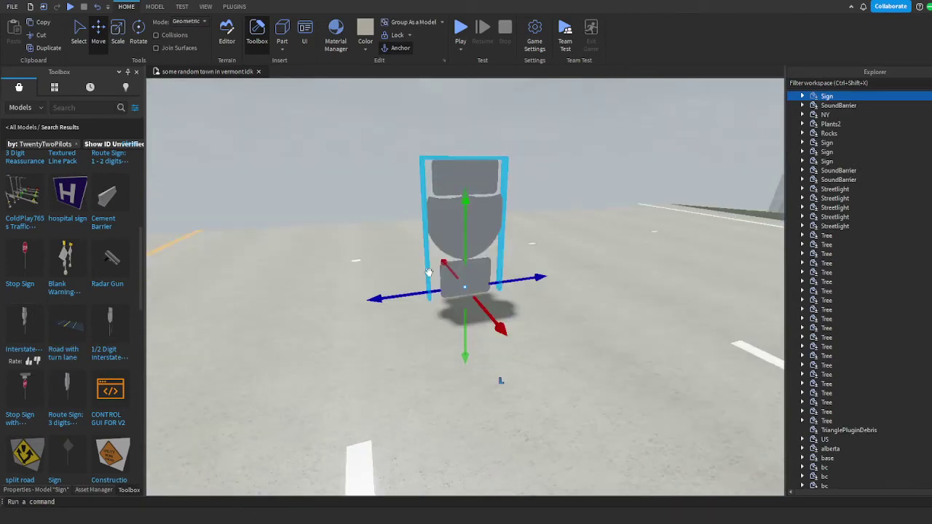
Move the blank route sign to the roadside edge of the grass wedge, with its post standing on the ground
scroll(361, 320, down, 10)
scroll(503, 245, up, 5)
scroll(503, 245, up, 5)
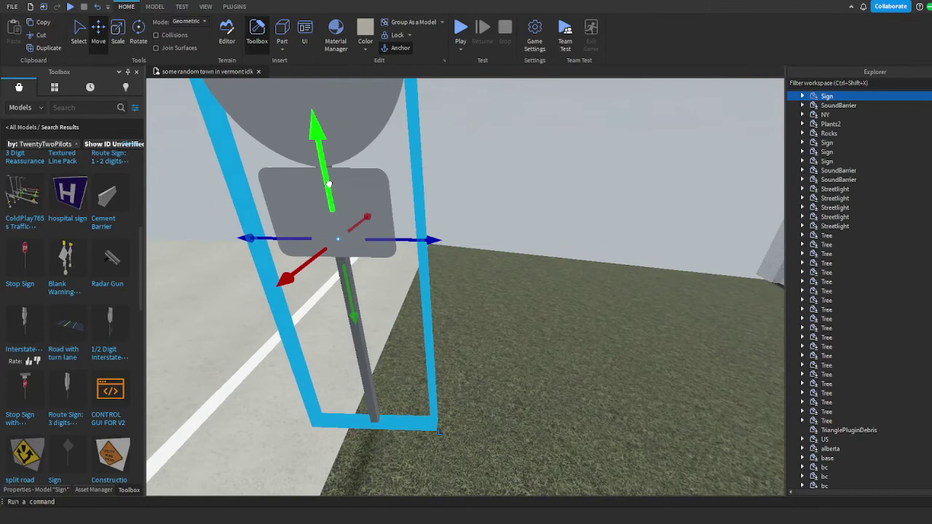
scroll(530, 200, up, 3)
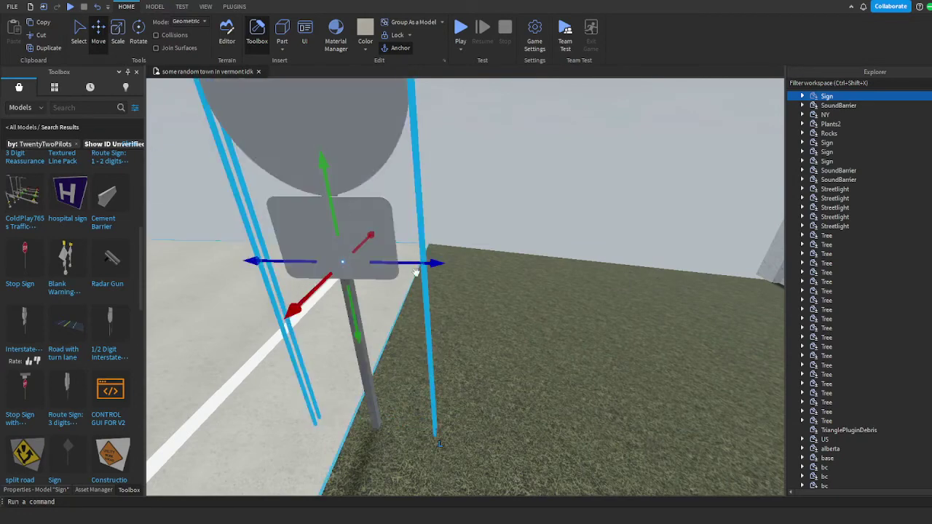
click(530, 199)
scroll(530, 200, down, 5)
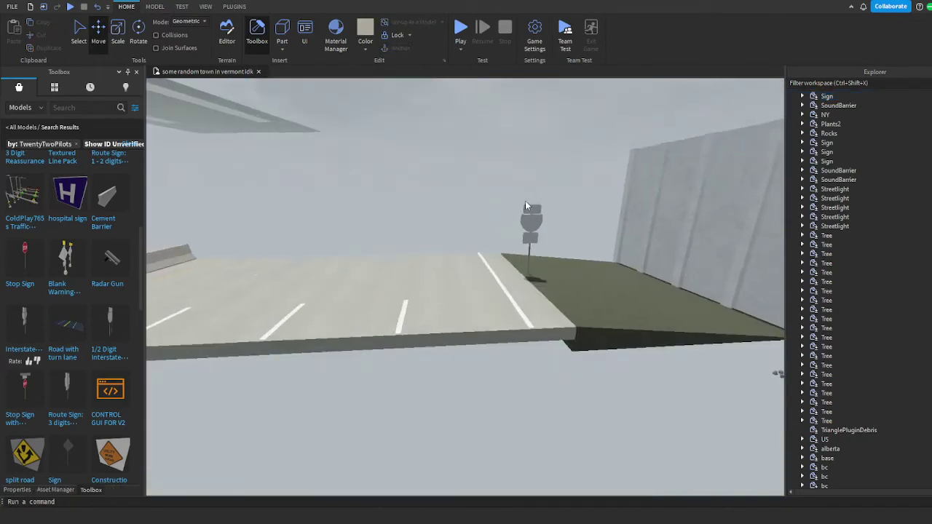
scroll(525, 202, up, 3)
scroll(526, 205, down, 5)
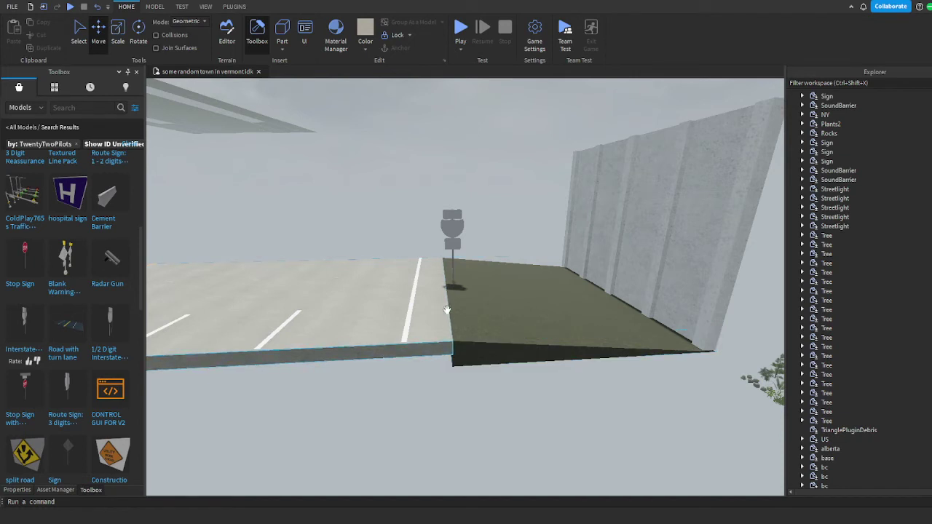
Search the same creator's marketplace images for "east"
scroll(447, 310, down, 10)
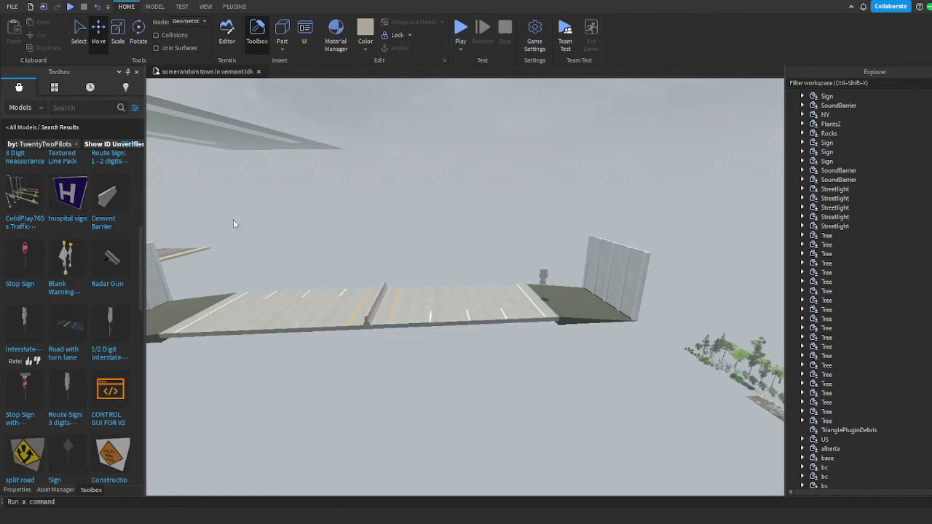
click(32, 111)
click(22, 156)
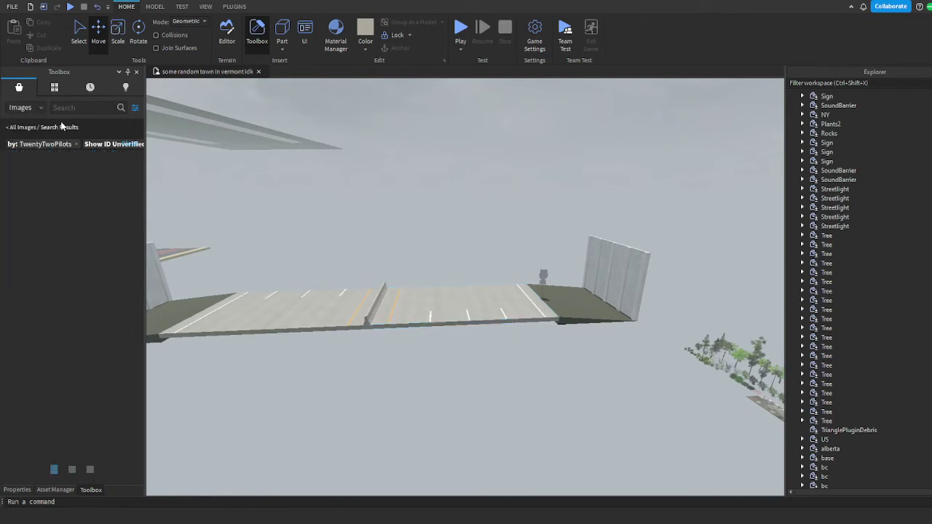
click(108, 110)
text(east)
key(Return)
scroll(508, 251, up, 2)
scroll(509, 250, up, 4)
Delete the lowest blank plate from the roadside route sign model
click(525, 292)
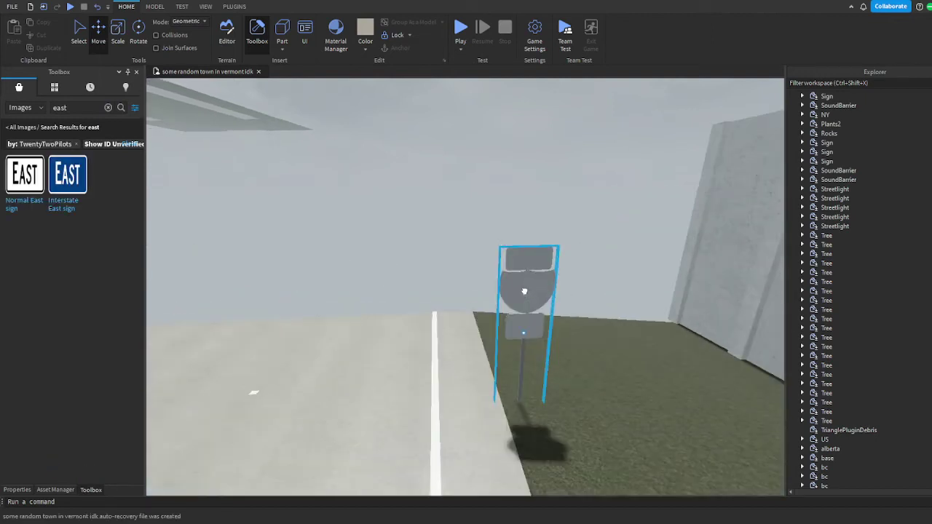
scroll(720, 364, up, 2)
click(802, 96)
click(836, 105)
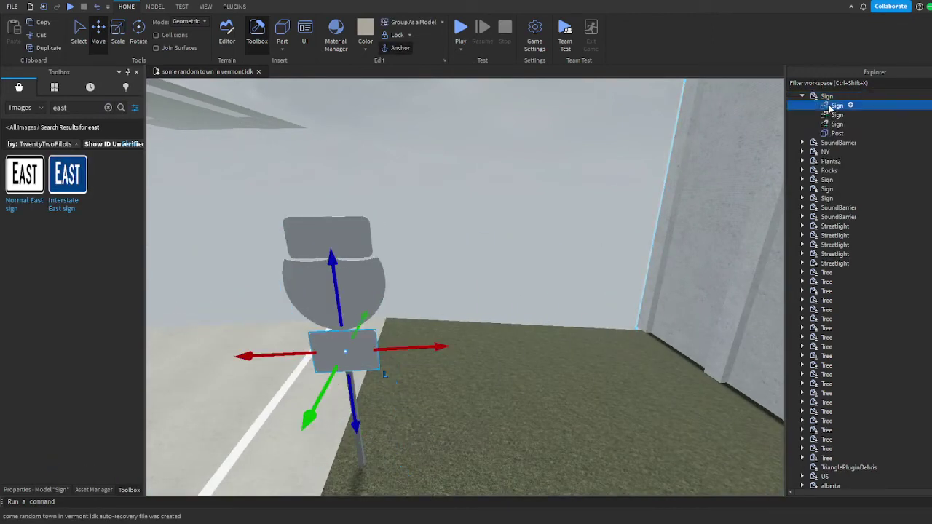
click(836, 115)
click(836, 106)
key(Delete)
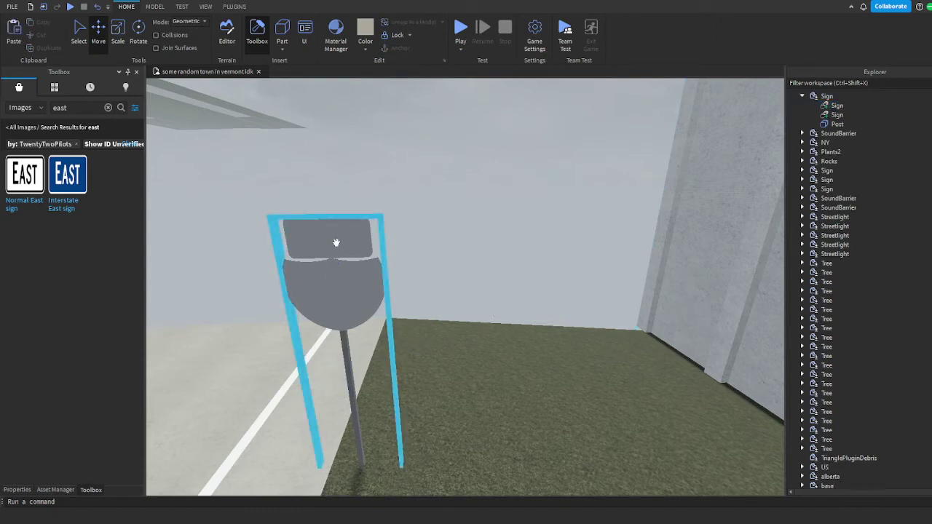
Apply the Interstate East sign image to the upper plate of the route sign
drag(64, 182, 331, 237)
click(408, 203)
scroll(417, 191, down, 5)
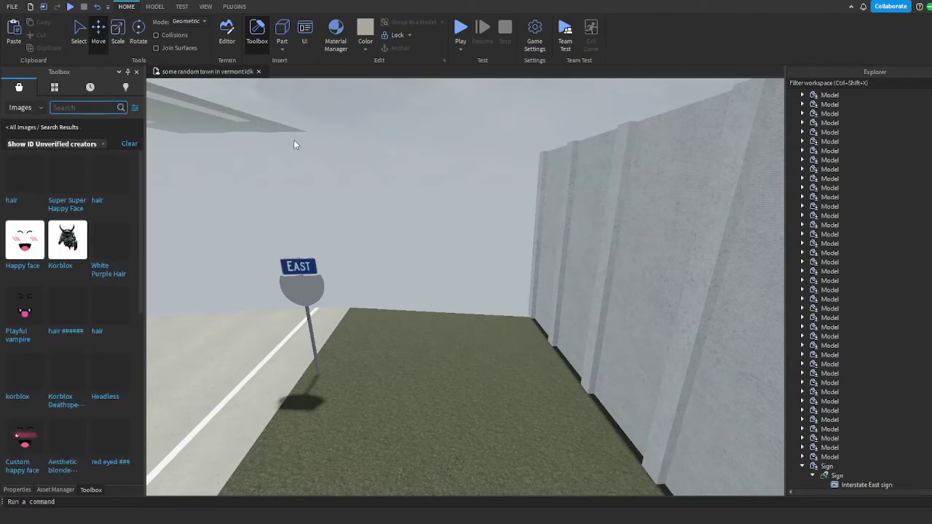
Search the marketplace images for I-235 and apply the I-235 Iowa image to the sign's shield plate
text(i-23)
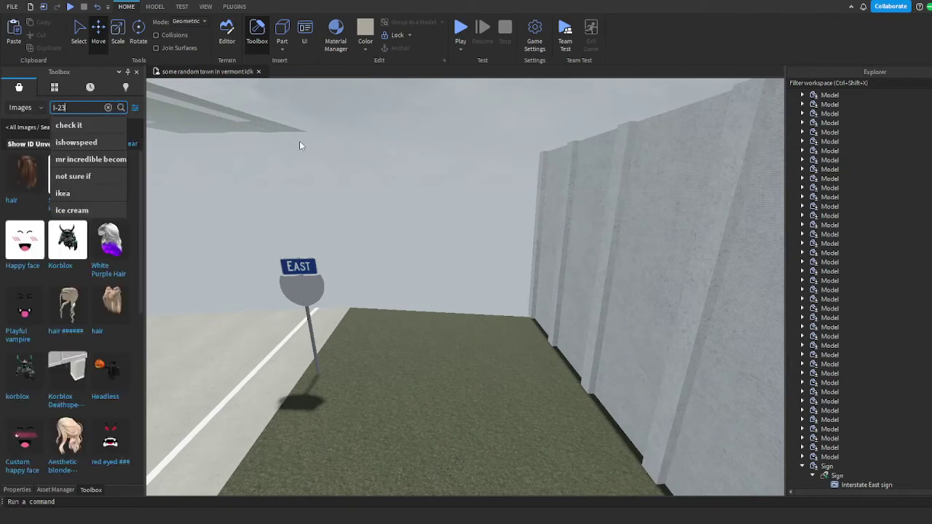
text(5)
key(Return)
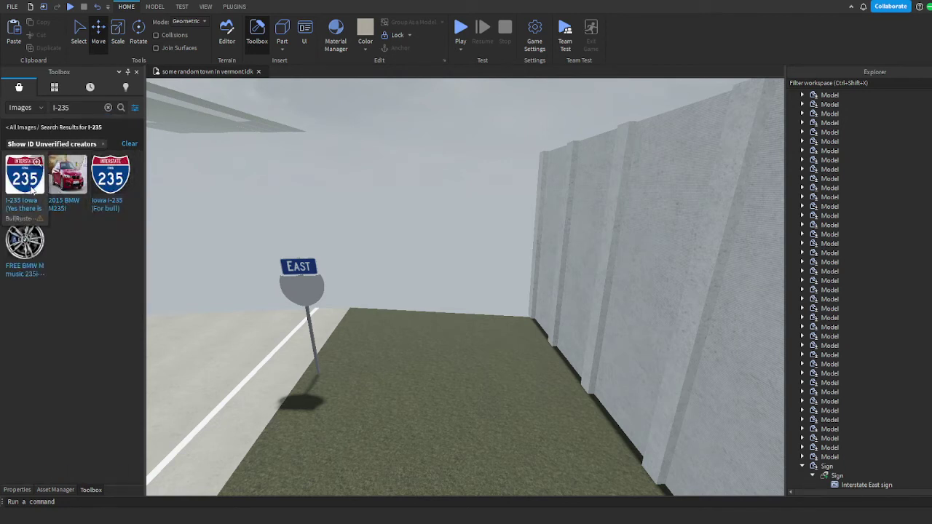
drag(30, 191, 302, 281)
key(a)
scroll(370, 303, up, 5)
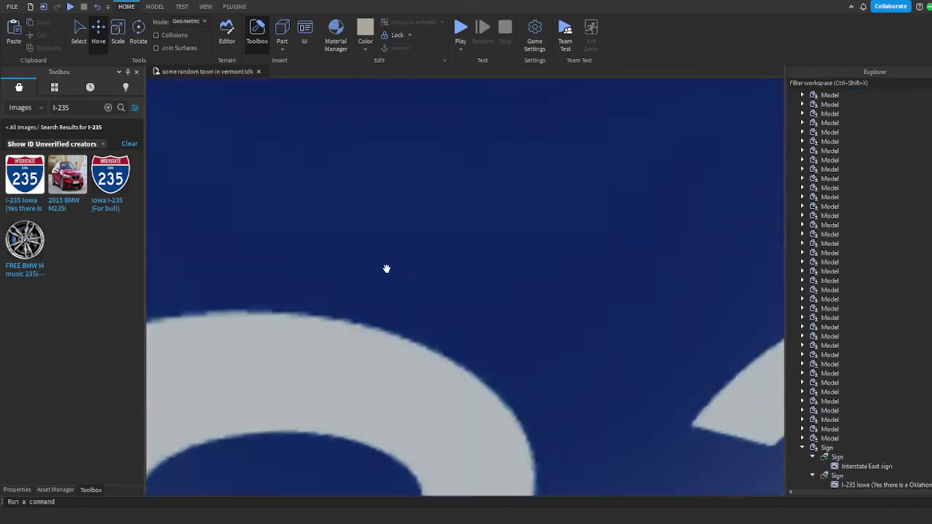
scroll(387, 269, down, 5)
click(560, 252)
scroll(404, 220, down, 3)
scroll(404, 221, up, 4)
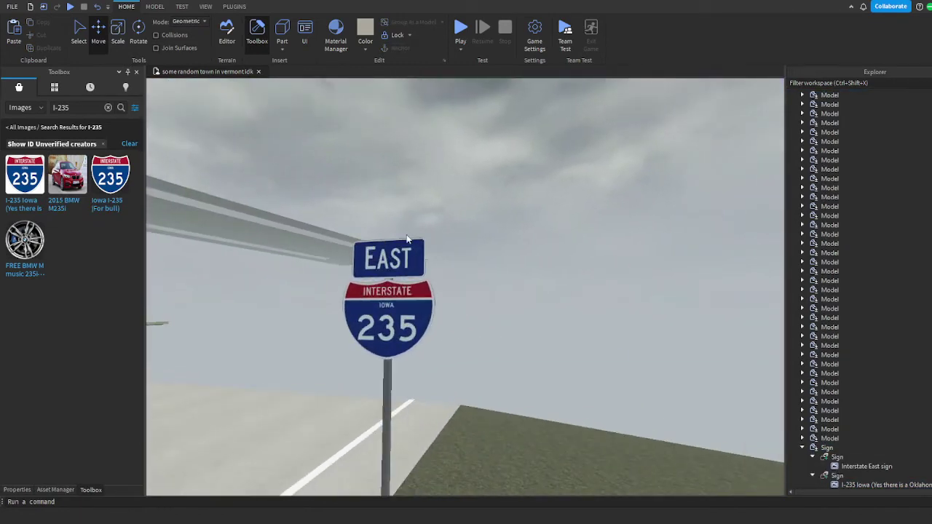
Duplicate the East I-235 sign and place the copy on top of the median barrier
click(459, 219)
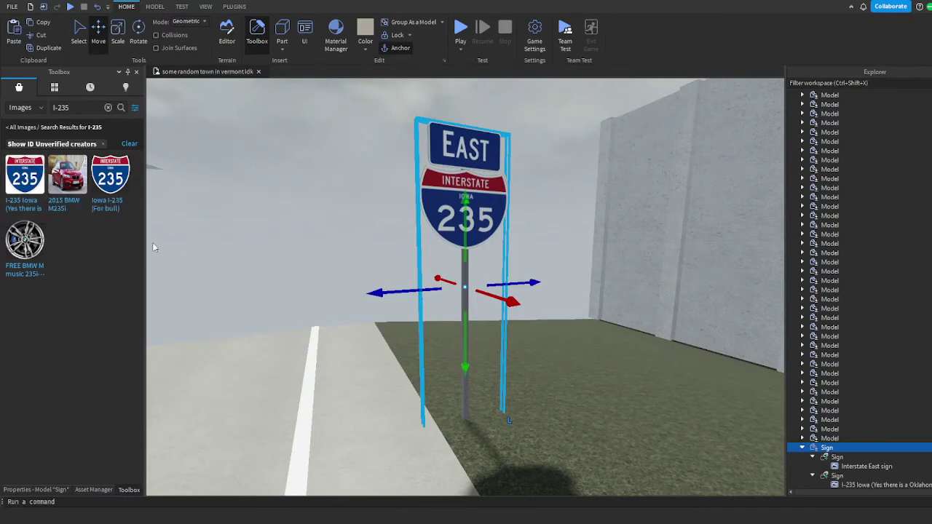
key(ctrl+d)
scroll(413, 289, down, 10)
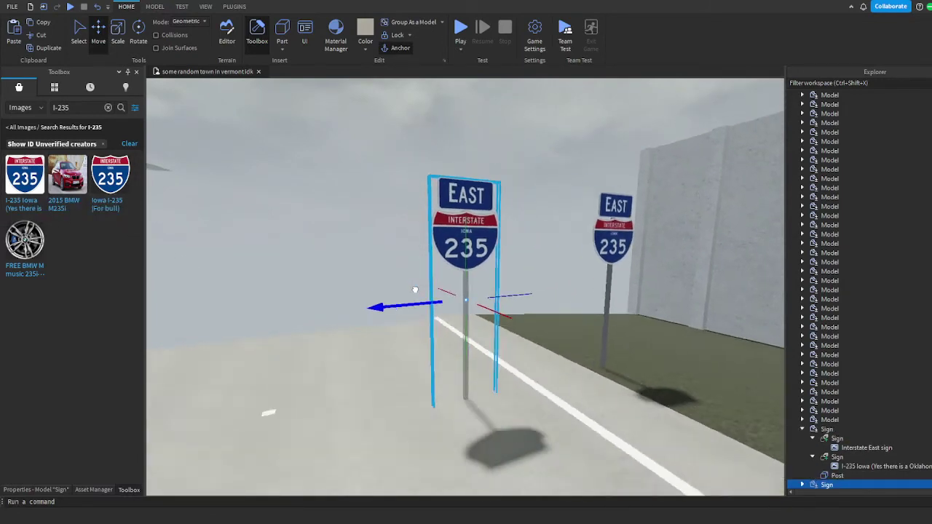
right_drag(414, 289, 519, 202)
click(528, 203)
click(478, 240)
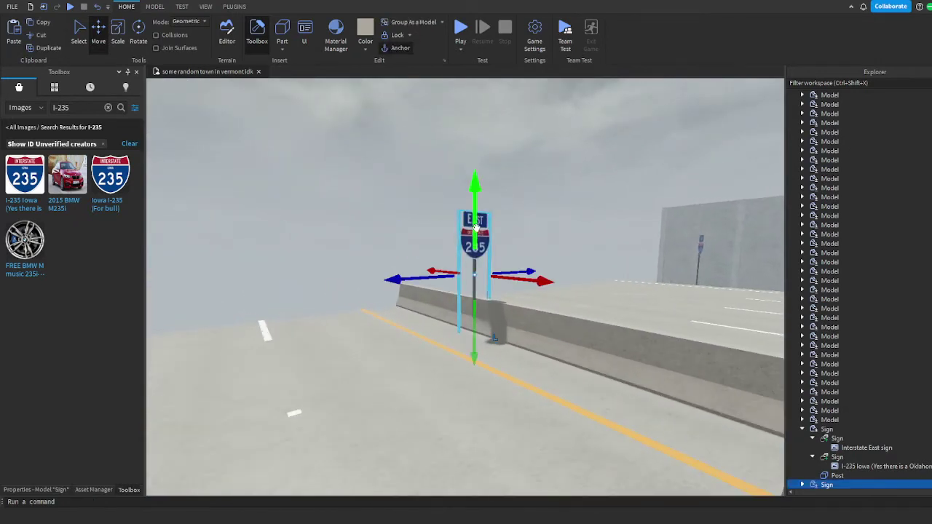
mouse_move(431, 270)
mouse_down()
mouse_move(439, 270)
mouse_move(426, 272)
mouse_up()
click(343, 221)
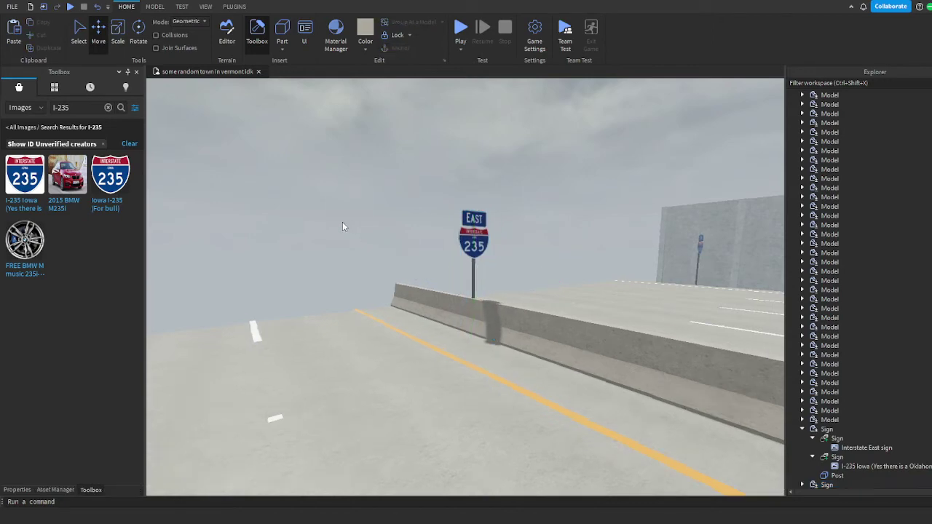
Look over the finished road sections and bring the city street model with the tree-planted median into close view
scroll(342, 222, down, 10)
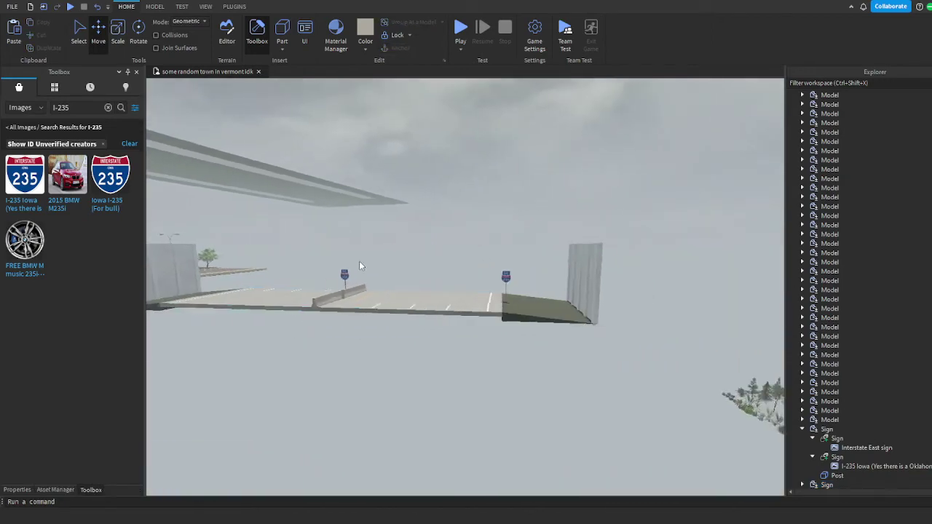
scroll(359, 261, down, 10)
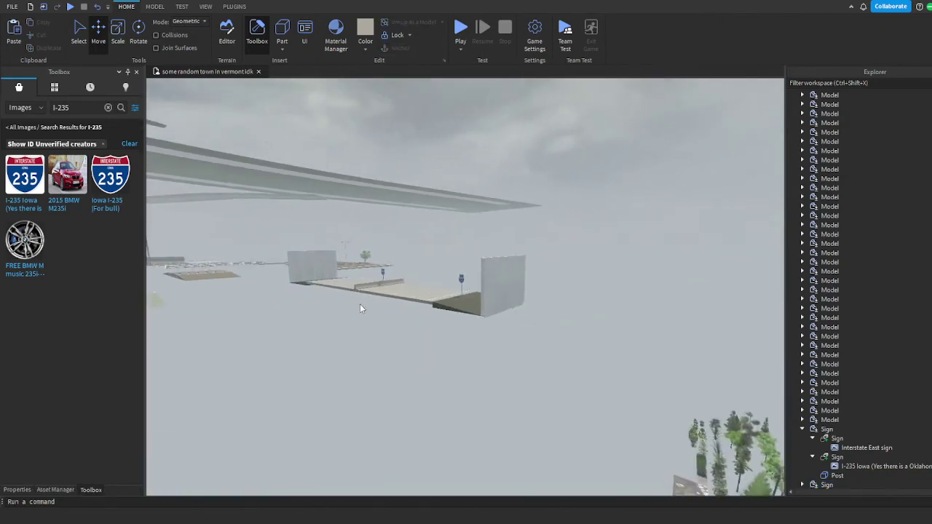
scroll(512, 344, up, 6)
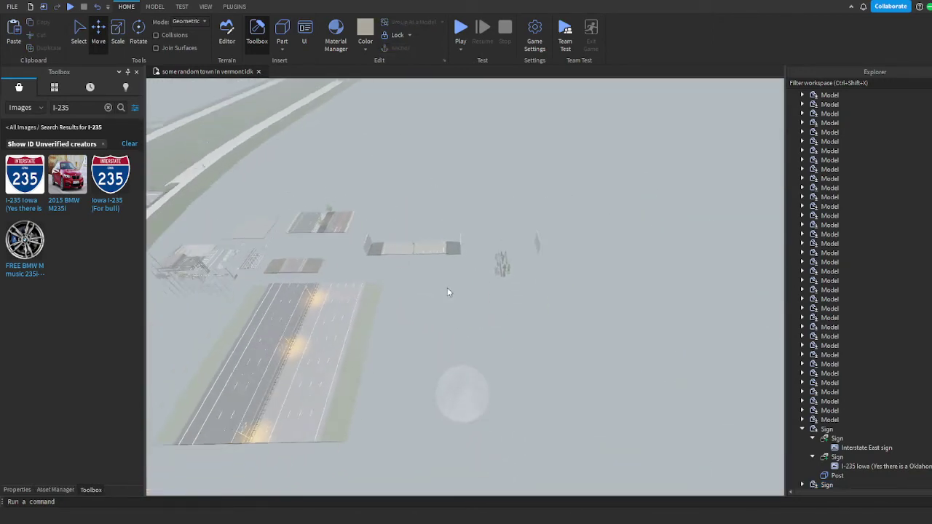
click(375, 236)
drag(462, 280, 517, 213)
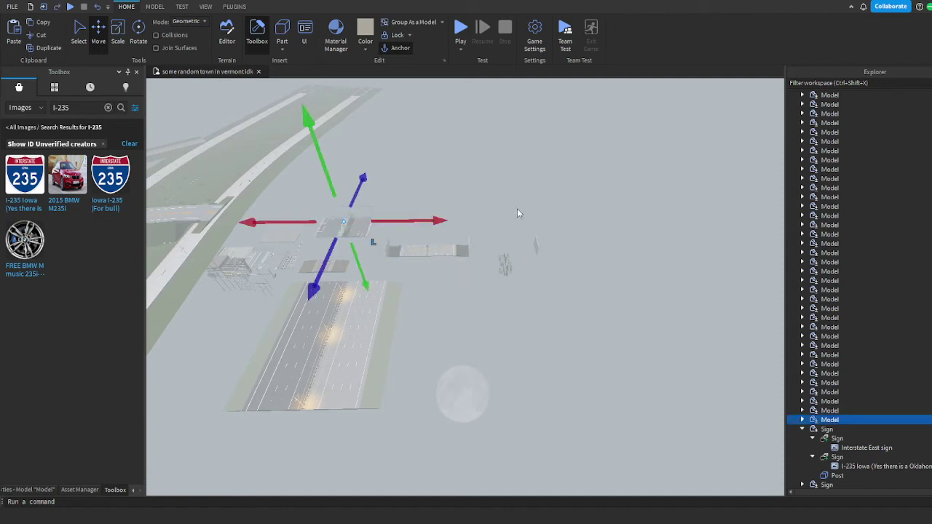
click(29, 491)
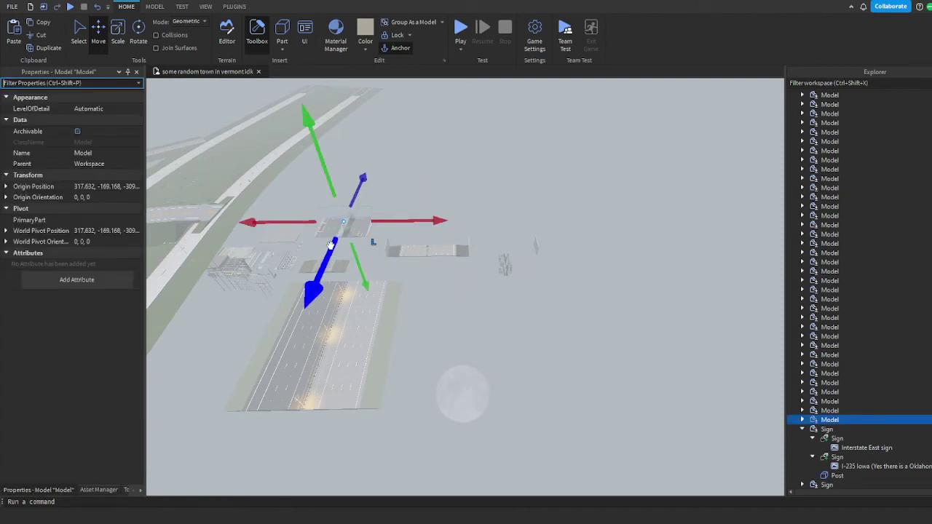
key(f)
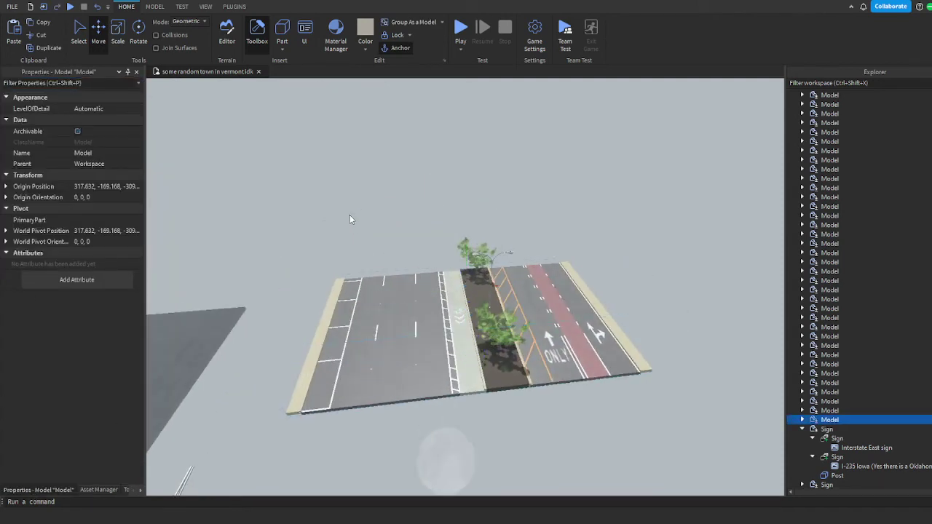
click(350, 214)
click(468, 311)
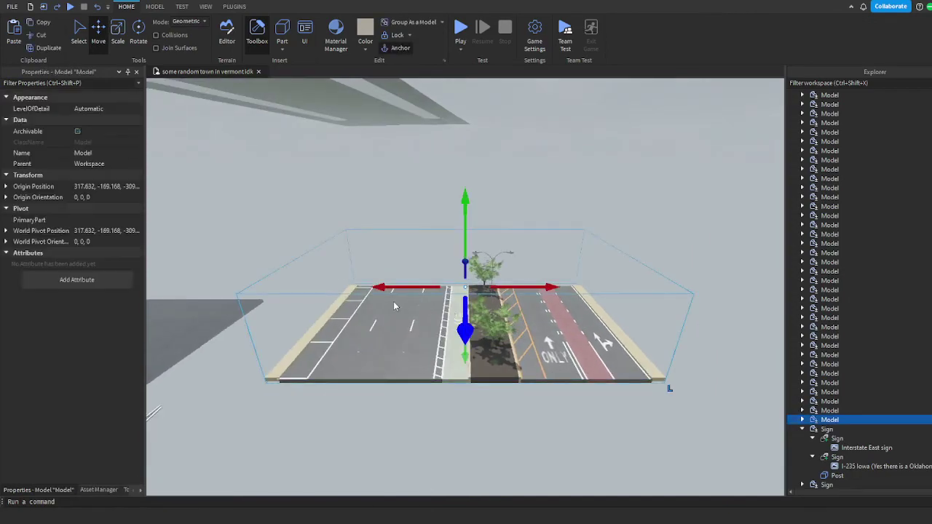
Rename the city street model with the tree-planted median as "New York City Shit"
right_drag(353, 280, 479, 317)
key(w)
key(w)
key(a)
key(w)
key(q)
key(f)
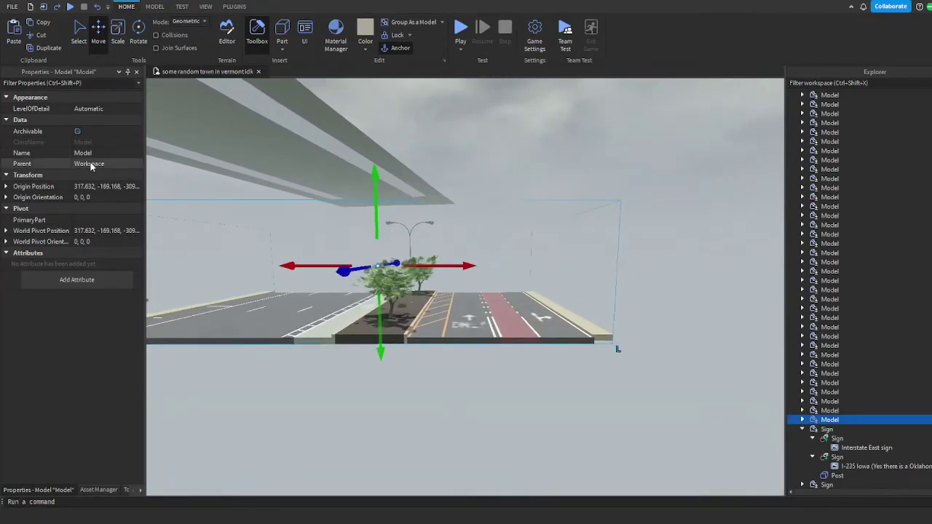
click(87, 153)
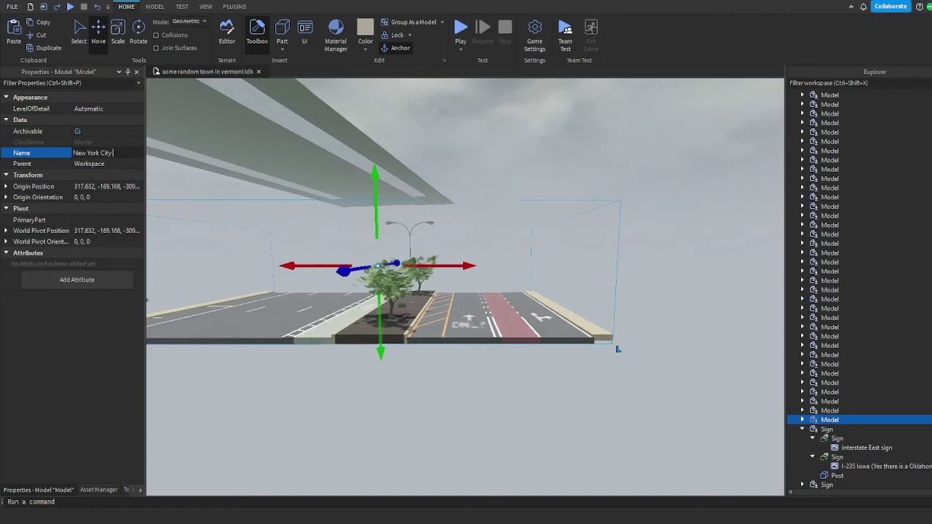
key(Return)
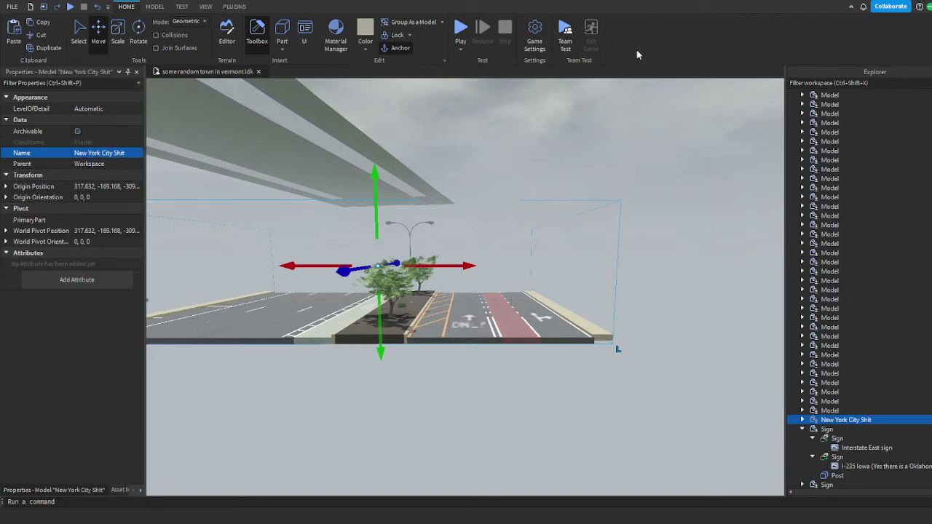
Look through the tree and plant collection for vegetation to put on the highway's grass wedge
click(607, 171)
right_drag(608, 170, 434, 286)
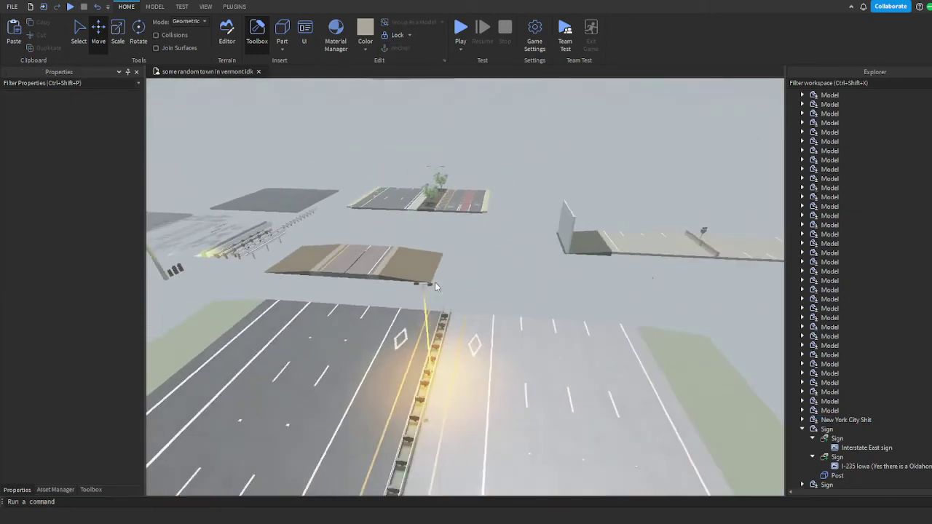
click(434, 286)
key(f)
click(664, 226)
right_drag(665, 226, 639, 256)
scroll(600, 327, down, 10)
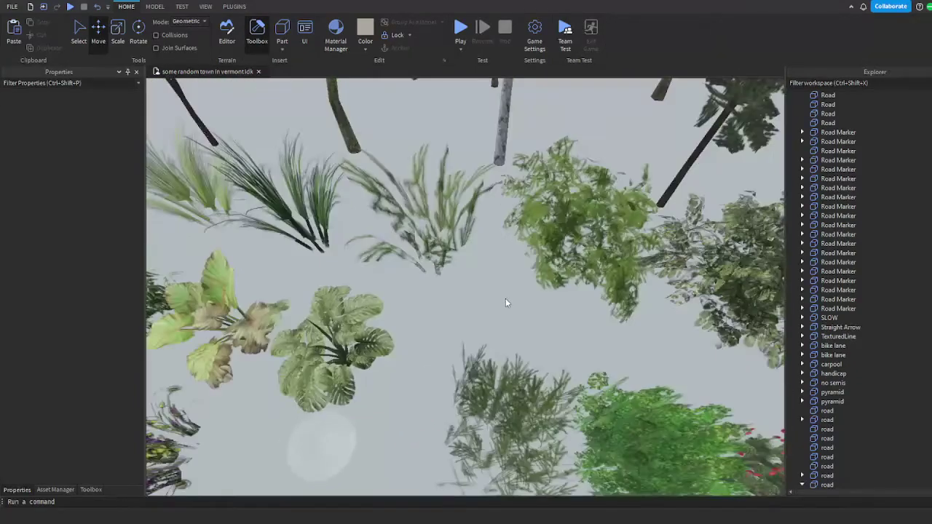
click(507, 302)
scroll(506, 303, up, 6)
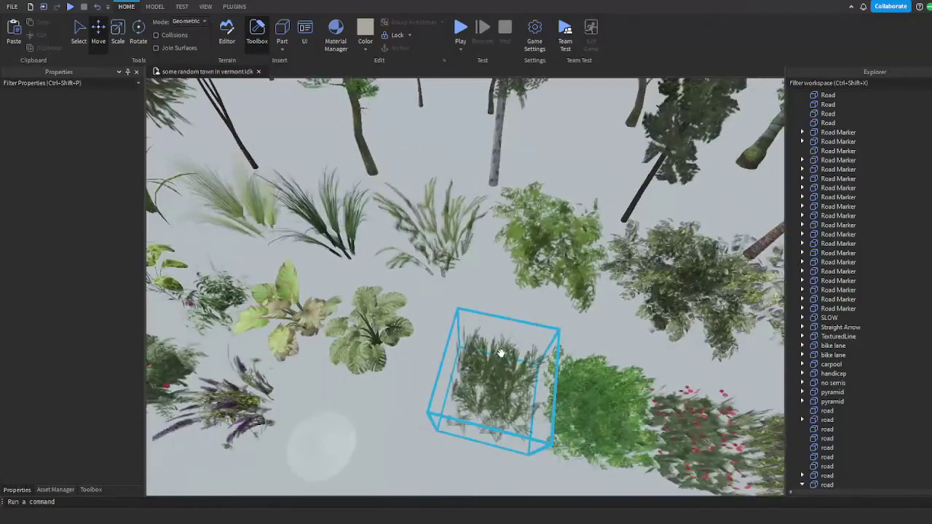
right_drag(503, 321, 350, 362)
scroll(442, 336, down, 2)
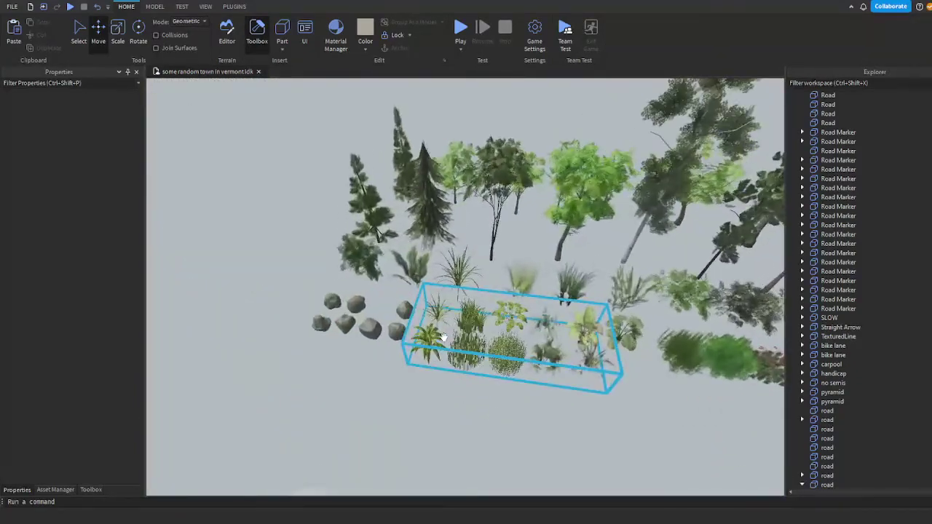
Try a duplicate of the bushy fabric plant on the grass wedge beside the sound barrier
click(350, 362)
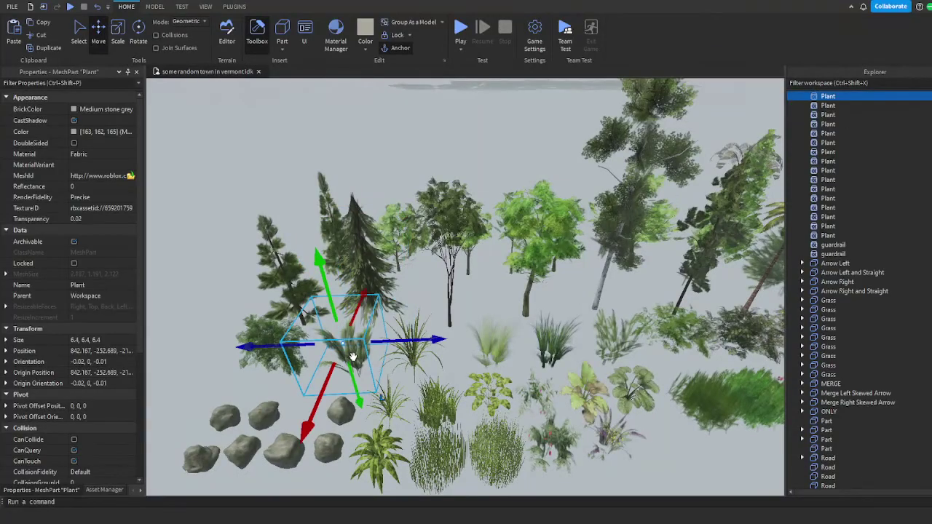
scroll(354, 364, up, 8)
drag(358, 356, 374, 213)
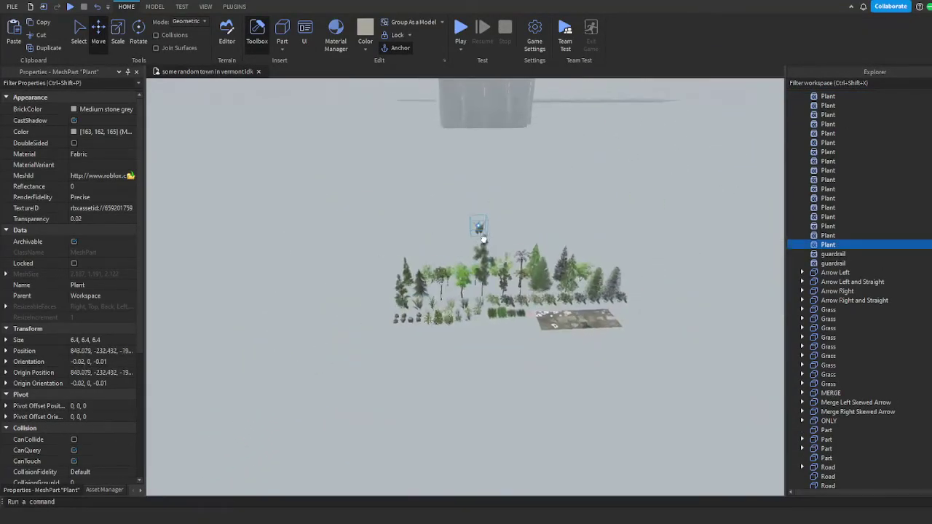
scroll(522, 306, up, 6)
scroll(409, 259, down, 2)
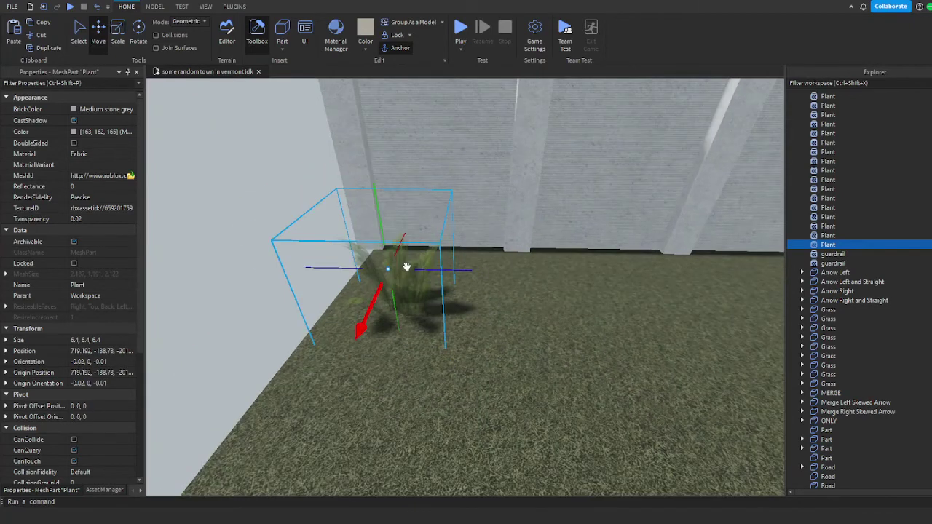
right_drag(406, 267, 543, 238)
key(Delete)
Compare the trees, bushes, ground plants and rocks in the collection as alternatives for the roadside grass
scroll(443, 244, down, 10)
scroll(526, 377, up, 3)
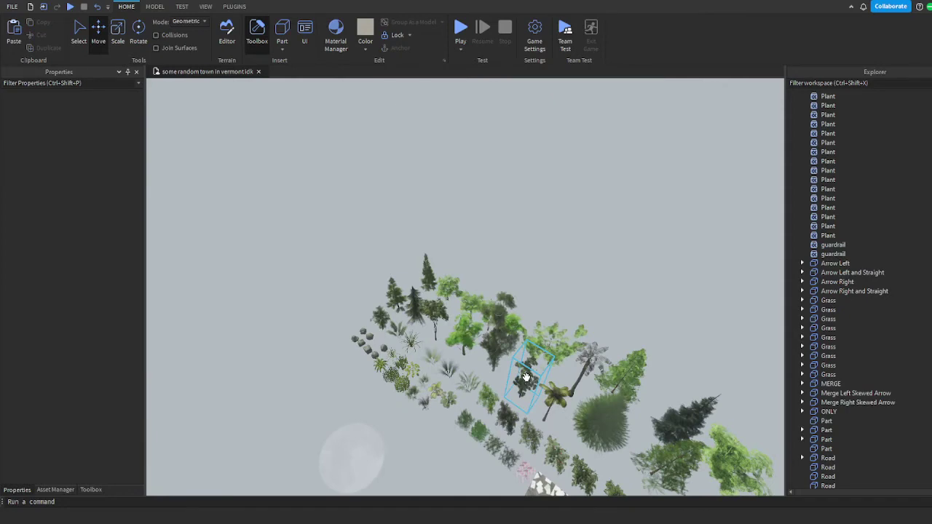
scroll(526, 377, up, 5)
right_drag(526, 377, 428, 286)
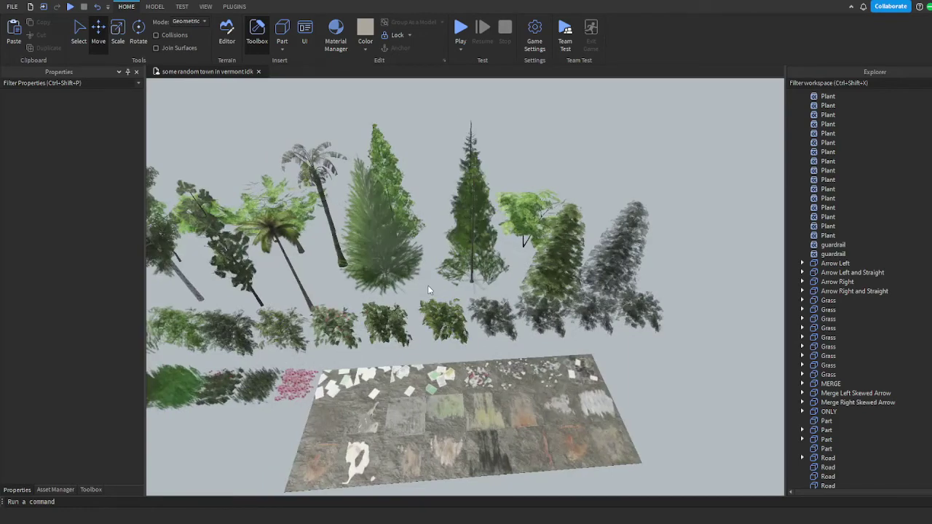
scroll(428, 285, down, 5)
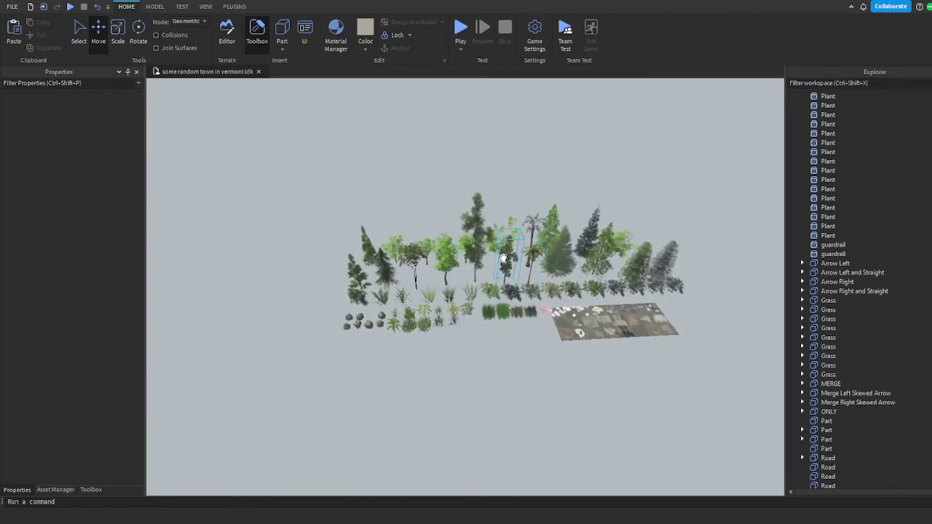
scroll(503, 258, up, 6)
click(479, 362)
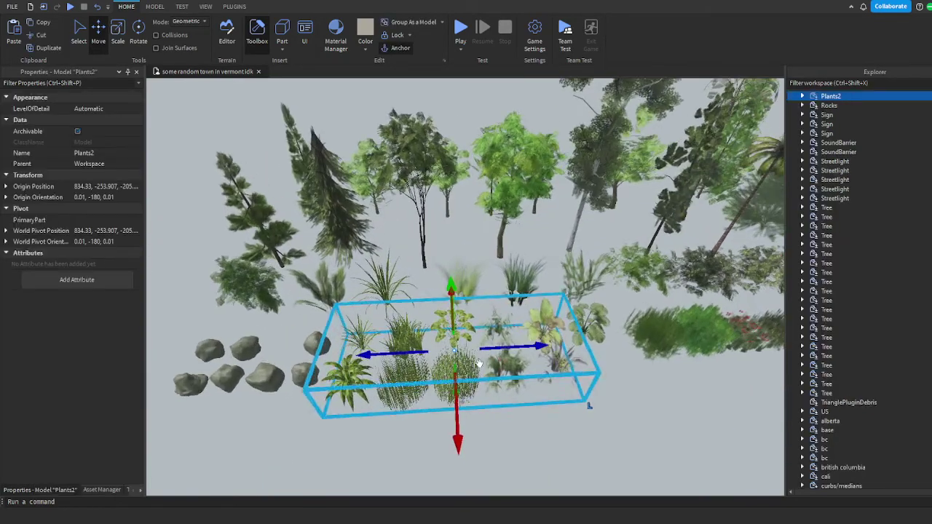
scroll(547, 434, up, 3)
click(481, 399)
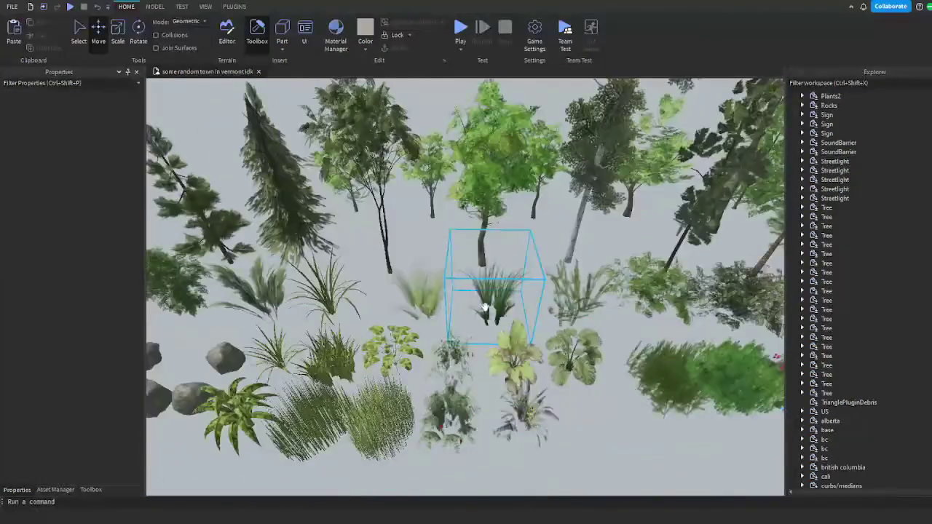
scroll(485, 307, down, 10)
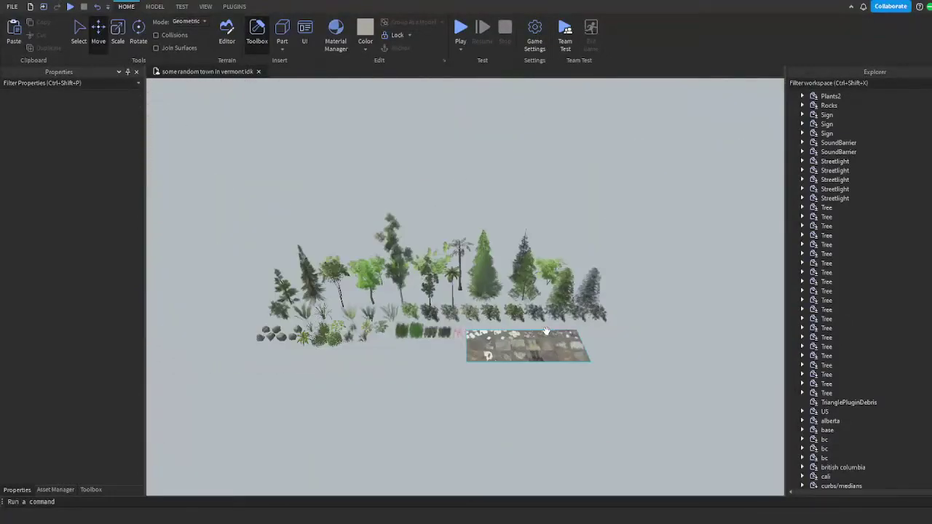
scroll(300, 327, up, 5)
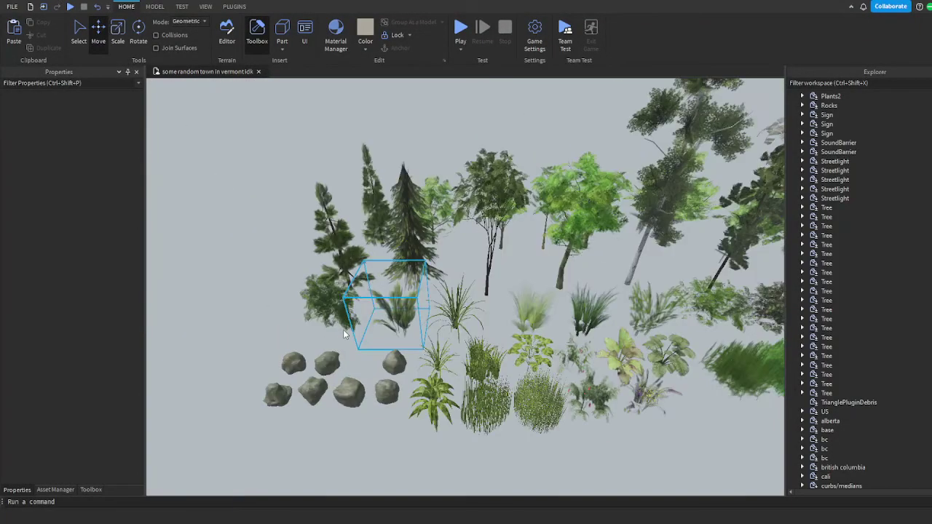
right_drag(344, 329, 395, 315)
scroll(394, 315, down, 5)
scroll(394, 315, up, 8)
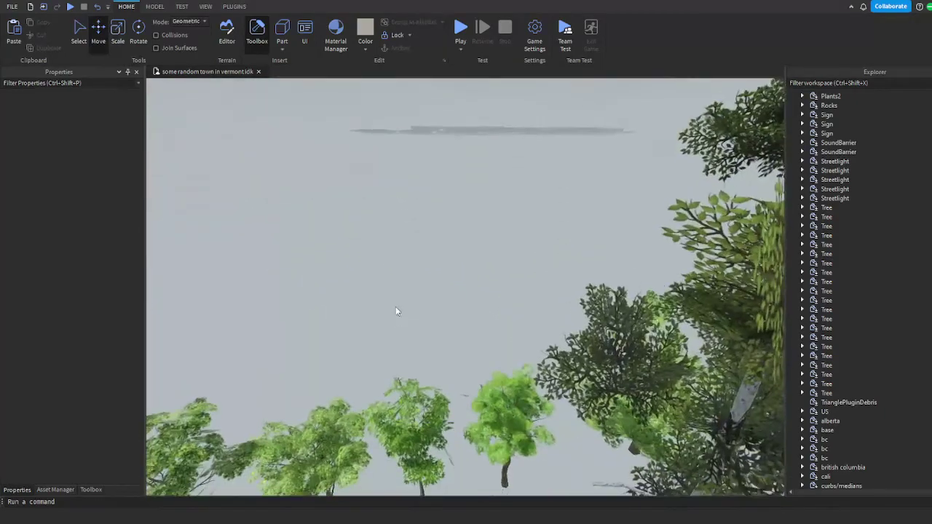
scroll(396, 312, down, 10)
scroll(396, 336, up, 3)
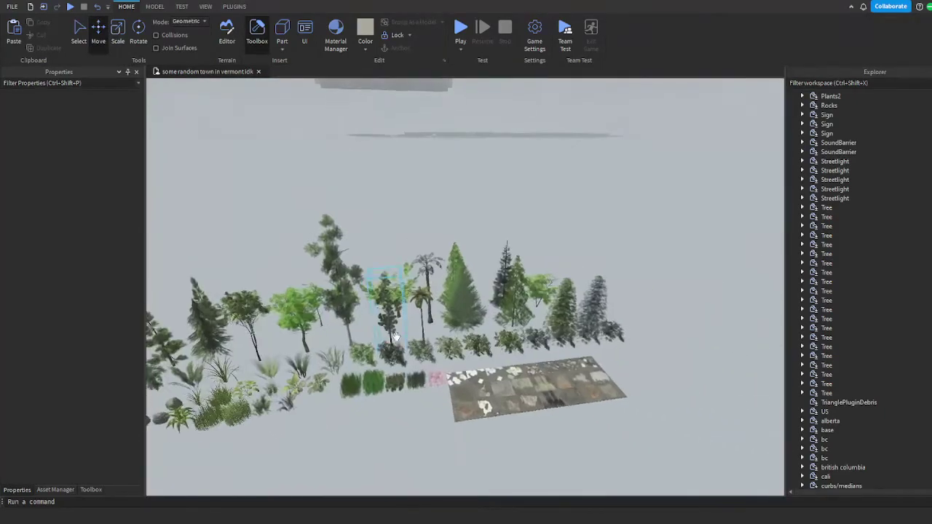
Duplicate the GrassPlants mesh and set the copy into the grass around the base of the roadside I-235 sign post
click(394, 335)
scroll(404, 323, up, 3)
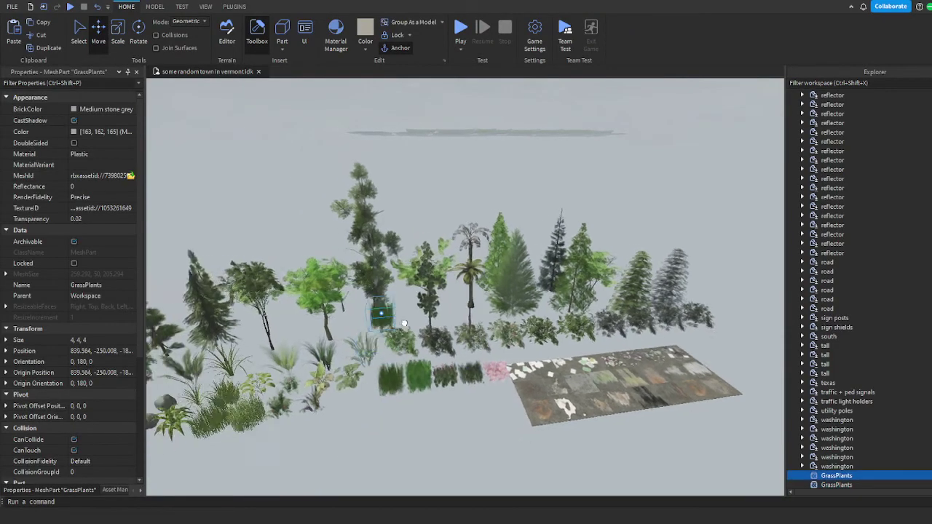
drag(404, 324, 389, 287)
scroll(362, 323, up, 3)
right_drag(389, 287, 468, 183)
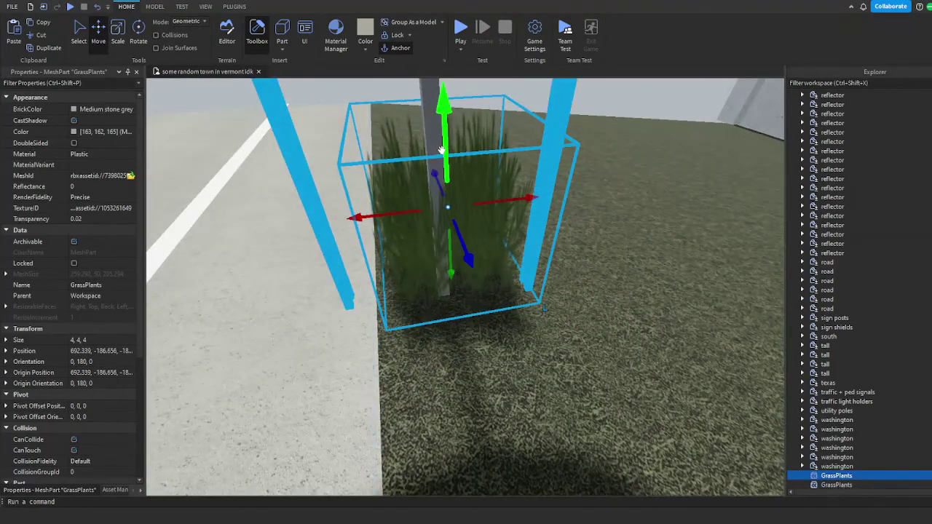
scroll(441, 149, down, 3)
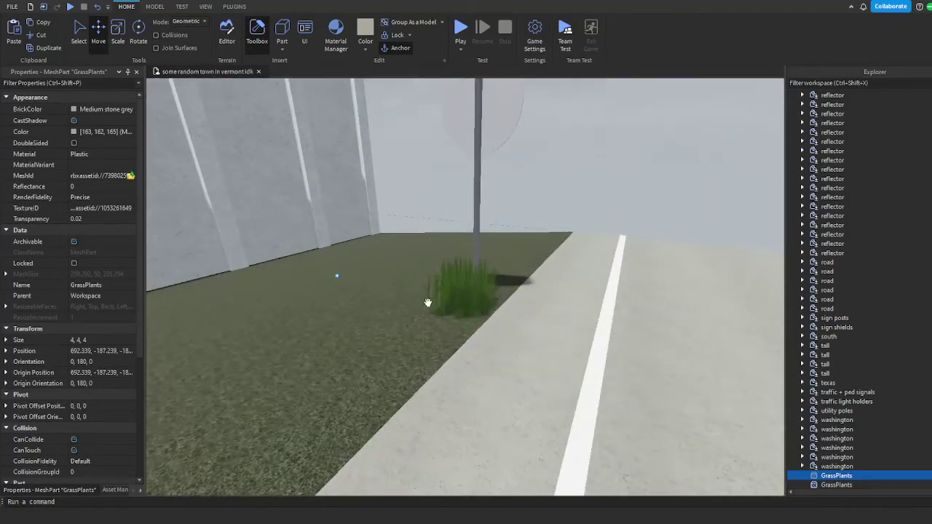
click(427, 302)
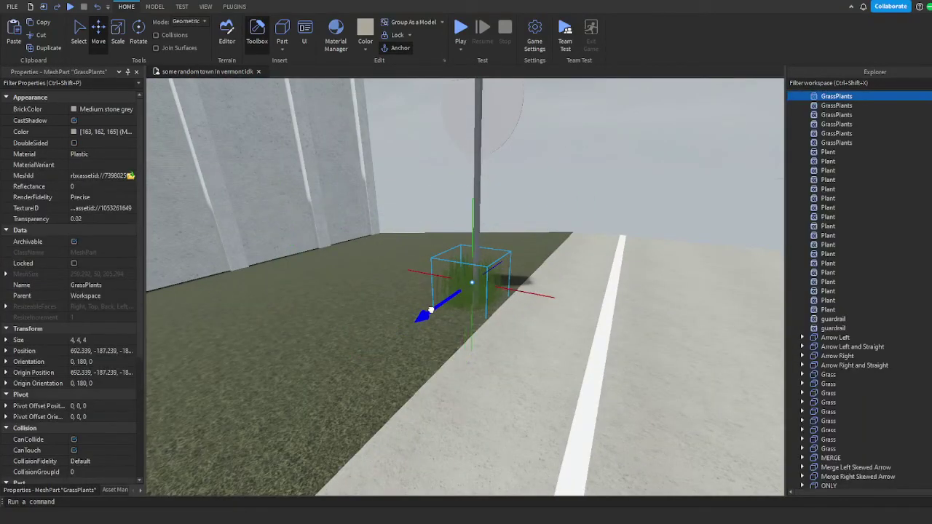
right_drag(512, 289, 578, 240)
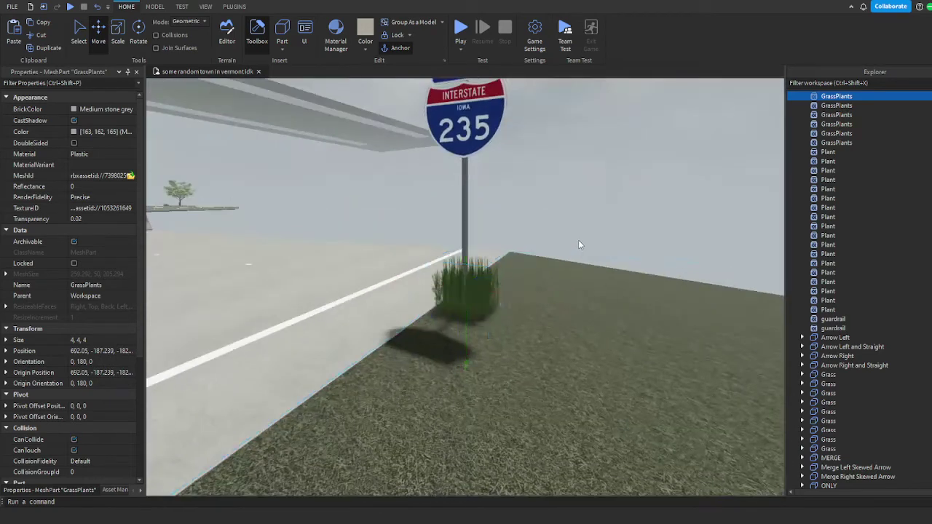
click(579, 239)
Duplicate the grass clump twice and place the copies near opposite ends of the sound barrier on the grass wedge
click(475, 278)
key(f)
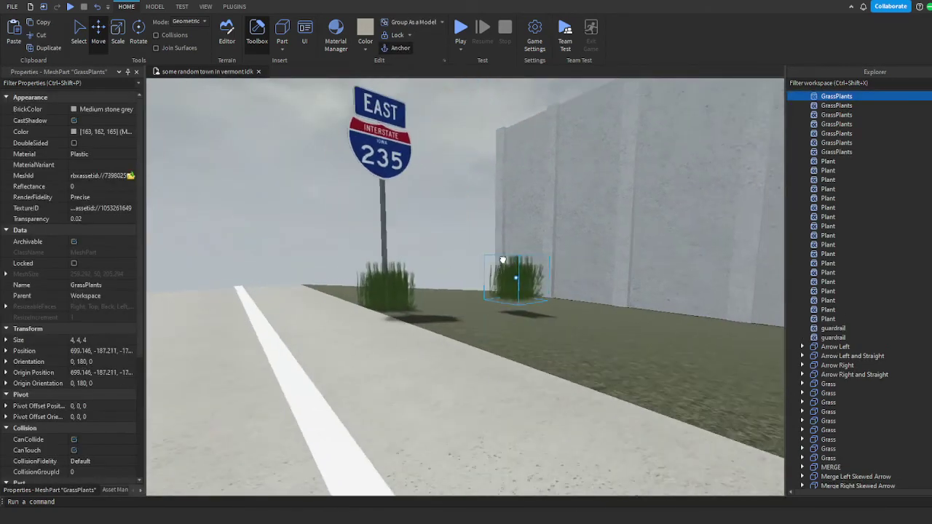
drag(405, 304, 402, 338)
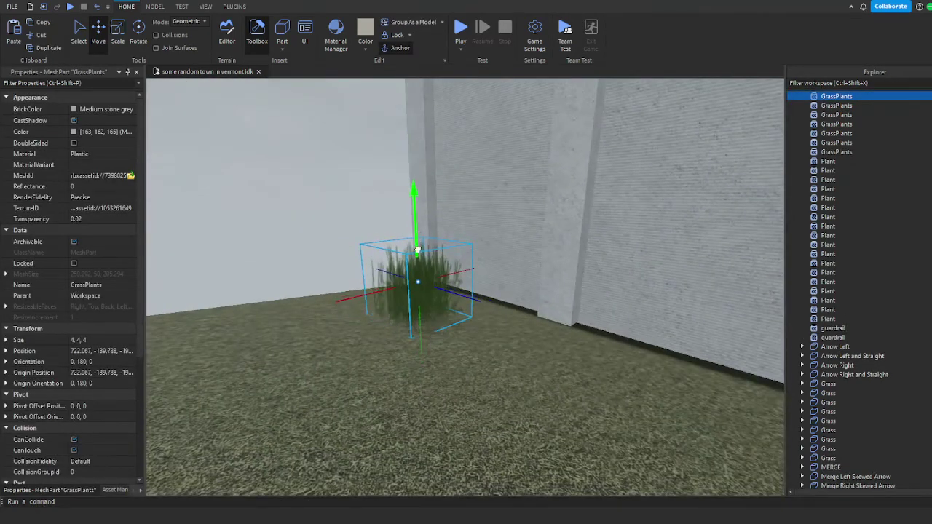
drag(412, 275, 461, 332)
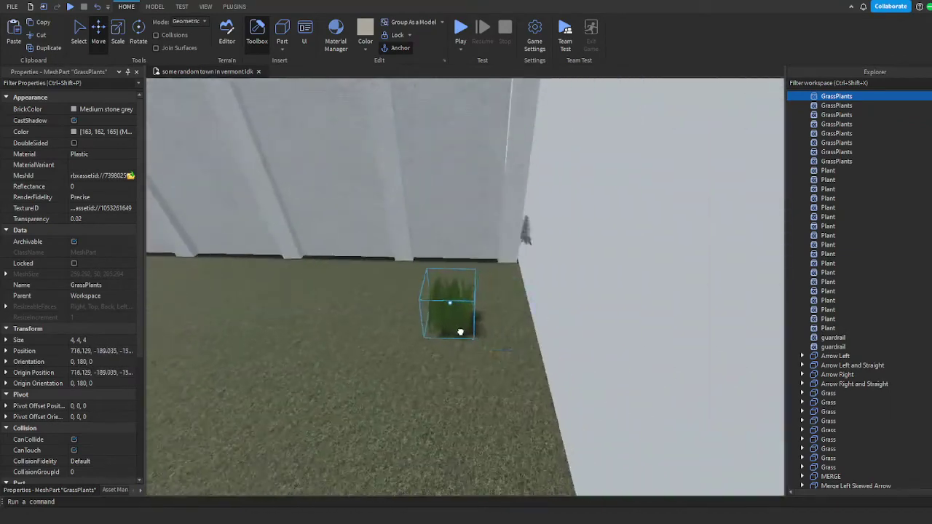
scroll(441, 288, down, 5)
scroll(583, 210, up, 3)
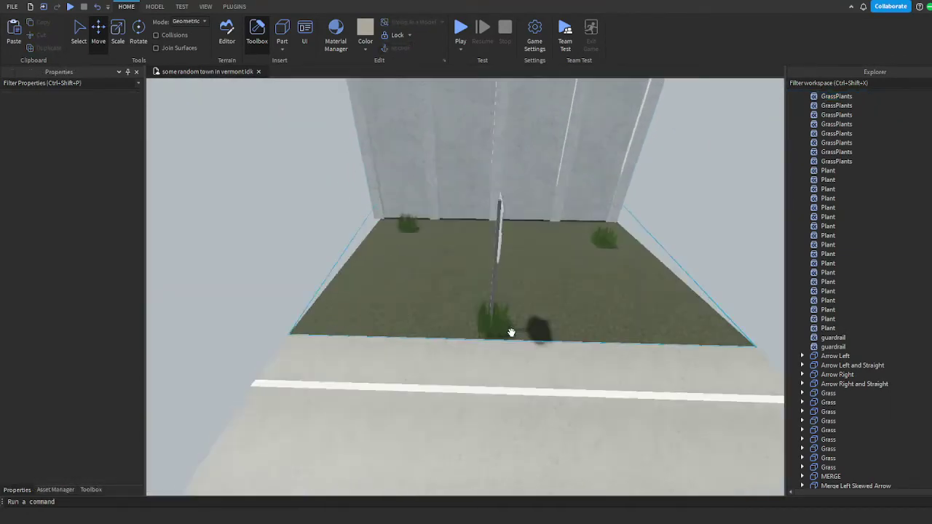
Inspect the grass clump at the base of the roadside I-235 sign and the other clumps on the grass wedge
click(504, 324)
key(f)
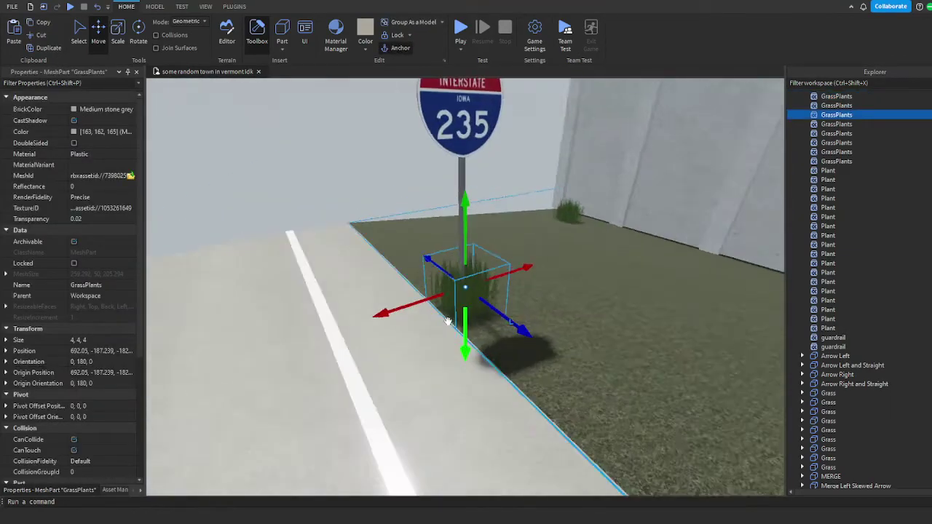
right_drag(448, 321, 471, 324)
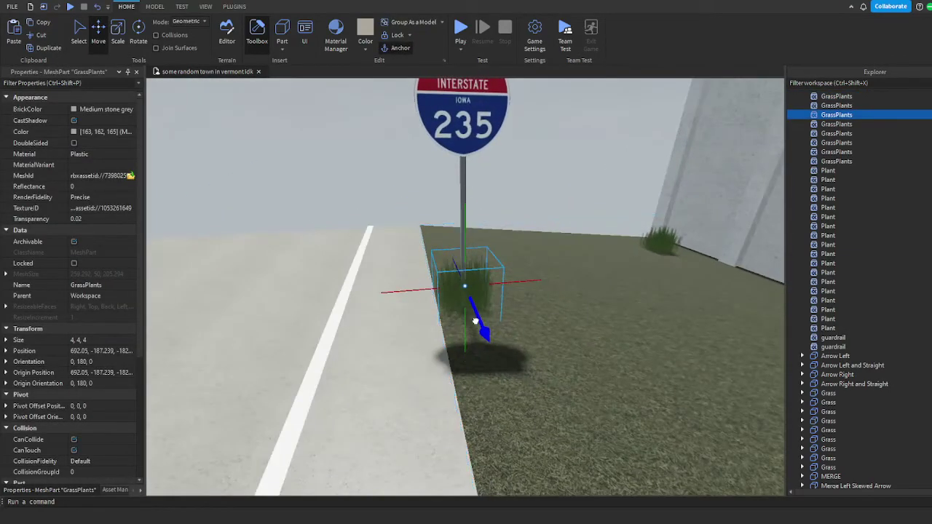
click(541, 214)
scroll(541, 215, down, 10)
scroll(498, 233, up, 3)
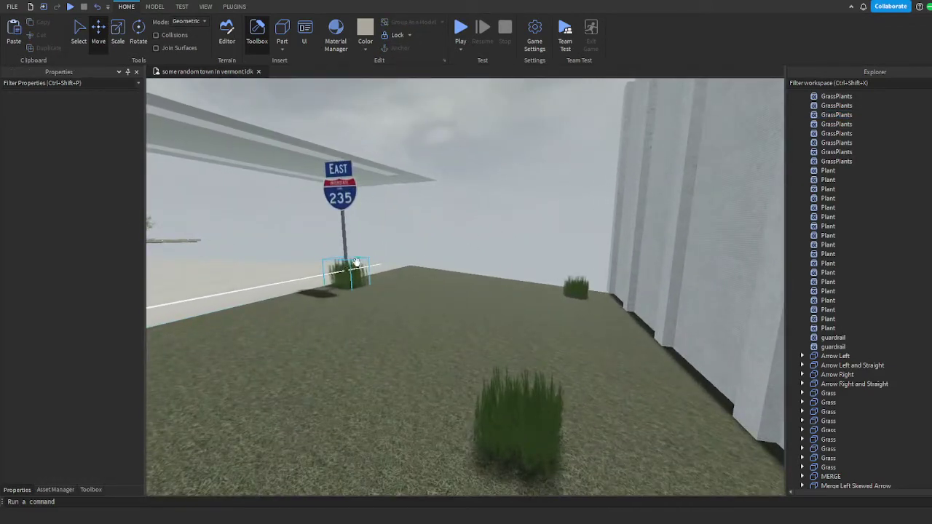
scroll(356, 262, down, 5)
right_drag(408, 243, 408, 244)
Duplicate the dark fabric Plant bush from the plant collection and set the copy into the grass wedge near the sound barrier
scroll(408, 243, up, 5)
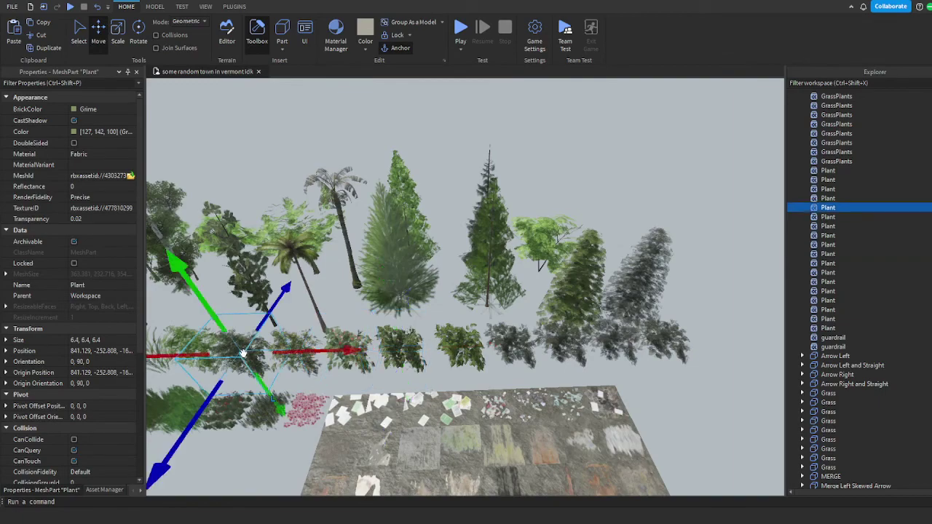
scroll(395, 202, down, 8)
drag(237, 354, 340, 237)
scroll(430, 202, up, 8)
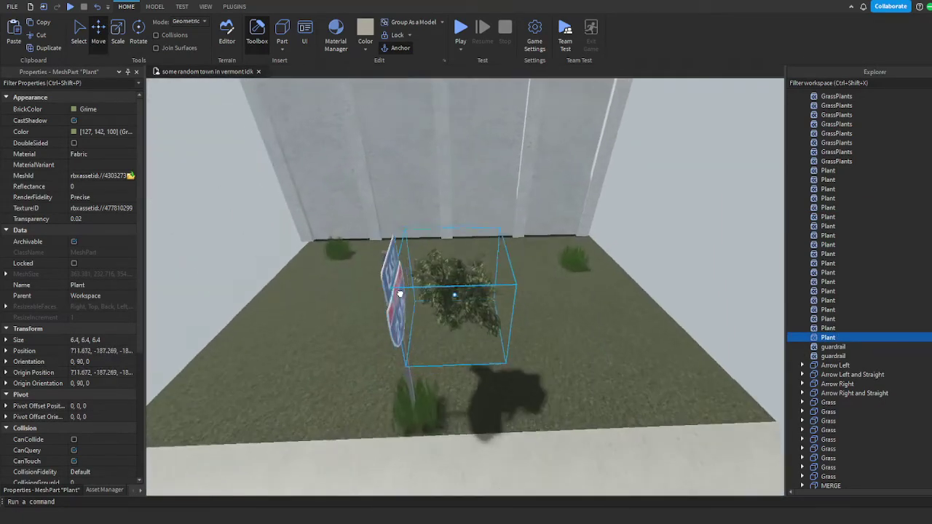
scroll(375, 340, up, 3)
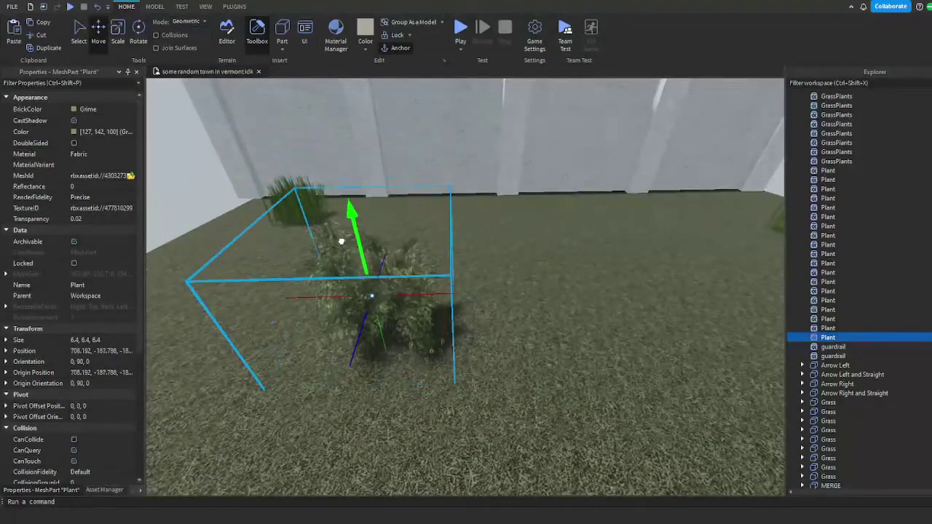
Duplicate the bush twice more and spread the copies over the grass wedge, with one near its far edge
scroll(340, 238, down, 5)
right_drag(340, 238, 421, 318)
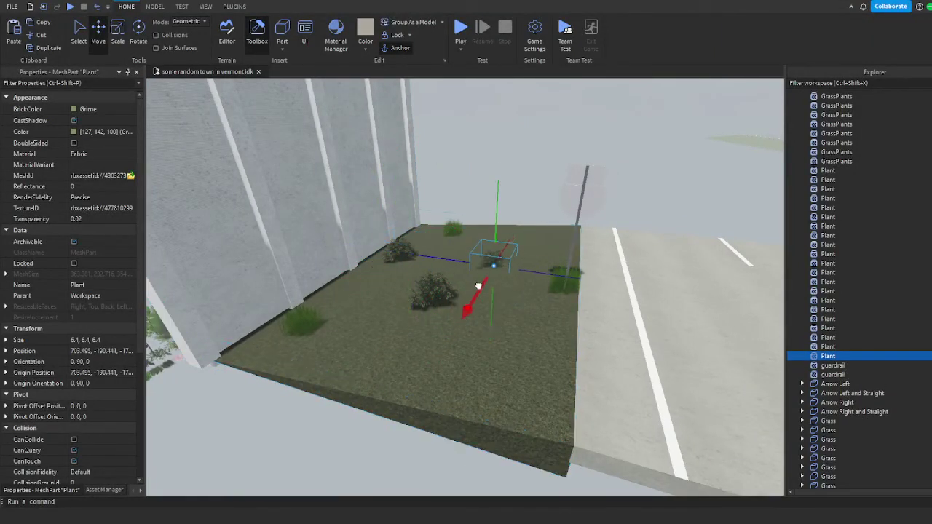
drag(477, 286, 509, 213)
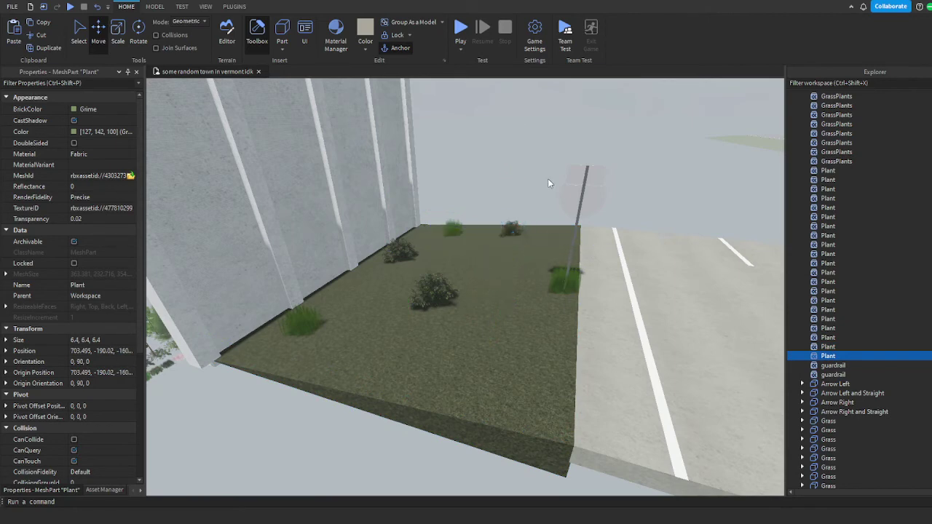
click(535, 169)
Examine the planted wedge with its bushes, grass clumps, I-235 sign and sound barrier from several sides and from the road
scroll(535, 169, down, 5)
right_drag(536, 169, 355, 175)
scroll(360, 167, down, 5)
scroll(358, 175, up, 5)
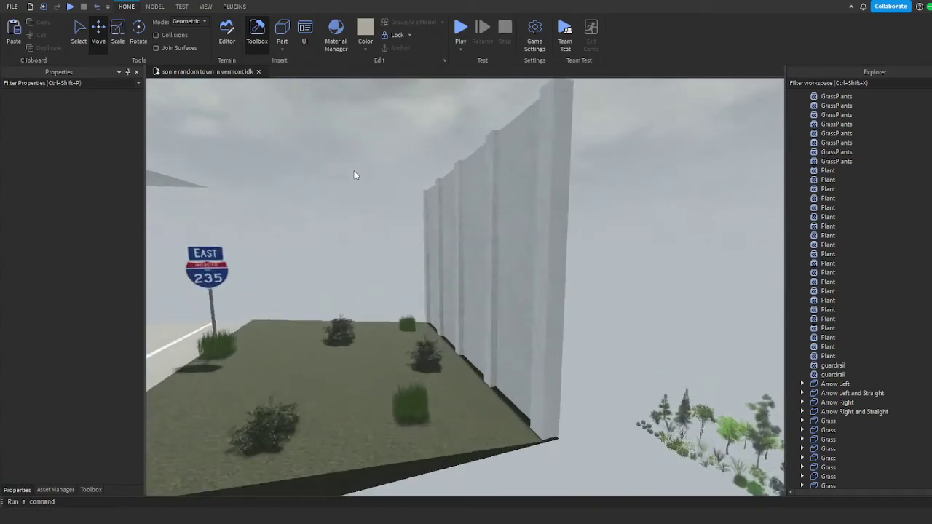
scroll(358, 174, down, 3)
scroll(439, 183, up, 4)
scroll(437, 183, down, 1)
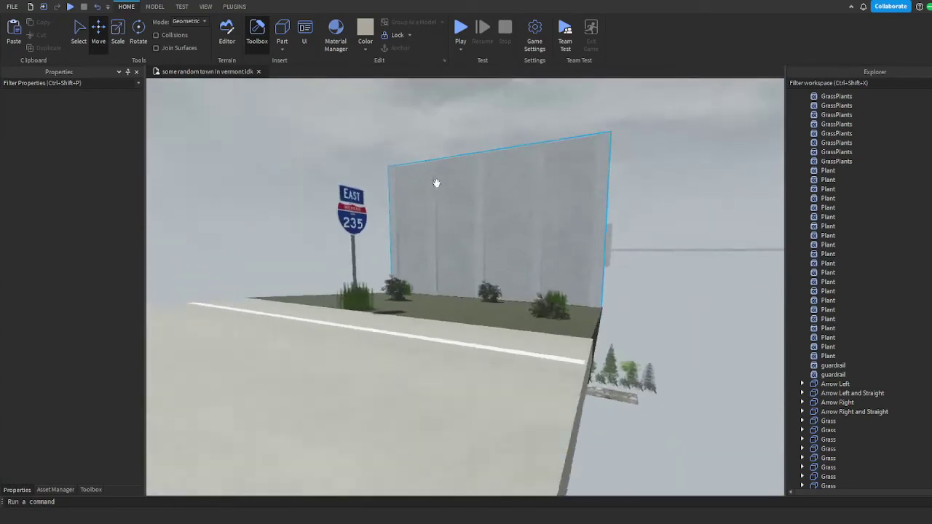
right_drag(437, 183, 354, 239)
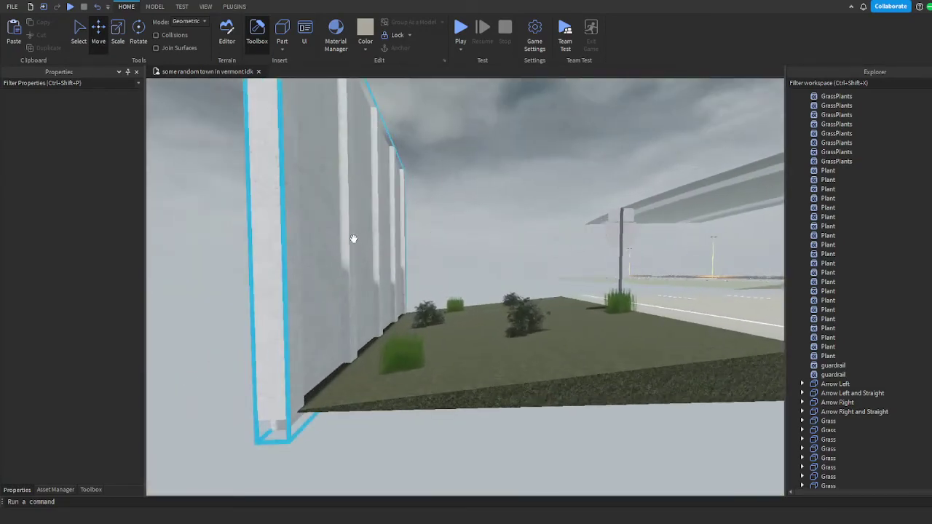
click(354, 239)
key(f)
click(249, 262)
right_drag(249, 262, 404, 268)
scroll(404, 268, down, 5)
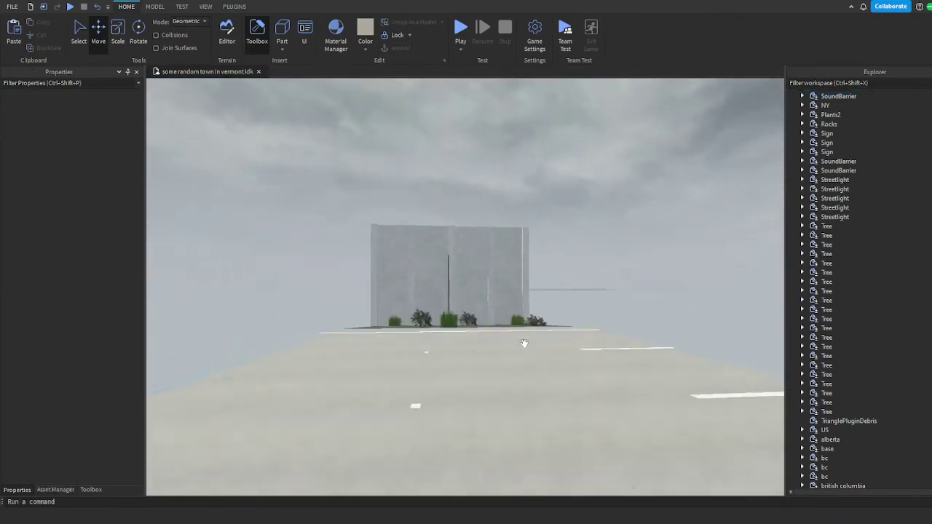
scroll(414, 277, up, 8)
scroll(404, 271, down, 10)
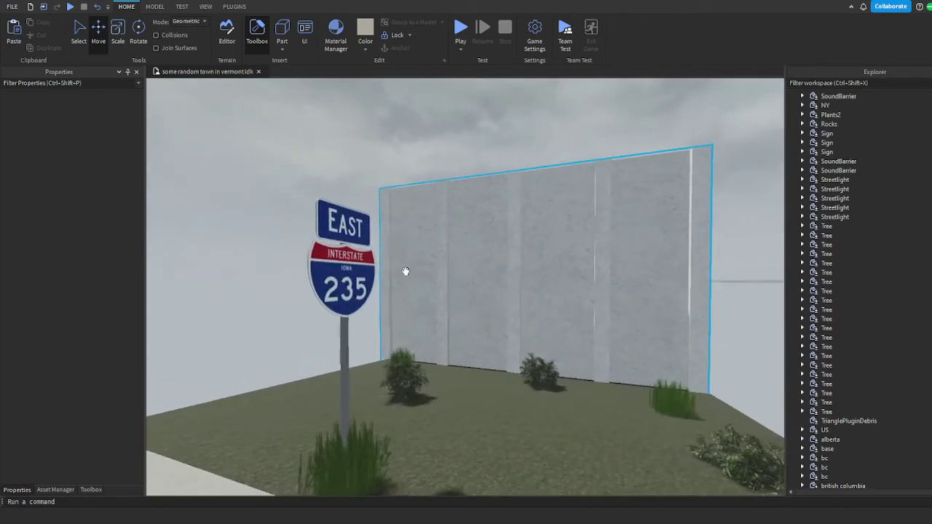
Group all parts of the finished road section into one model named "I-235 Road Segment from Des Moines, IA"
scroll(462, 245, down, 15)
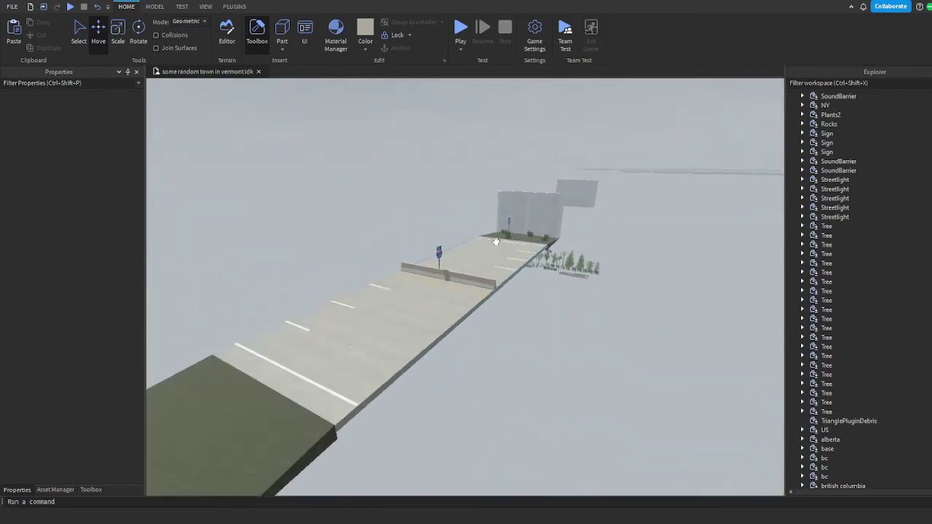
scroll(400, 237, down, 10)
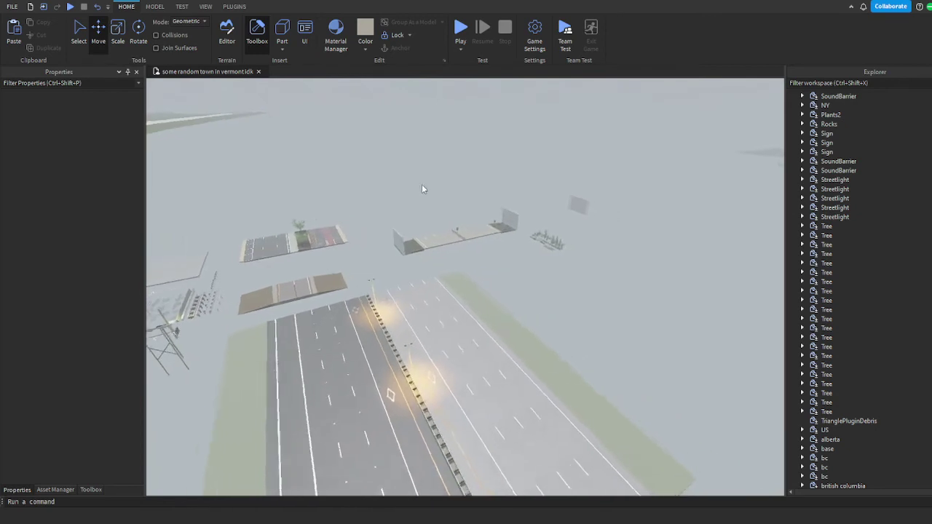
drag(358, 211, 479, 252)
key(ctrl+g)
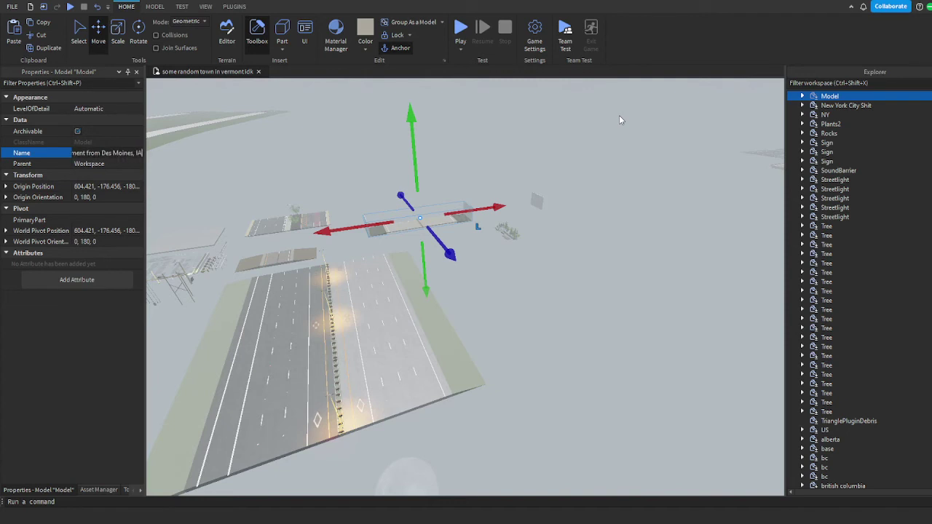
key(f)
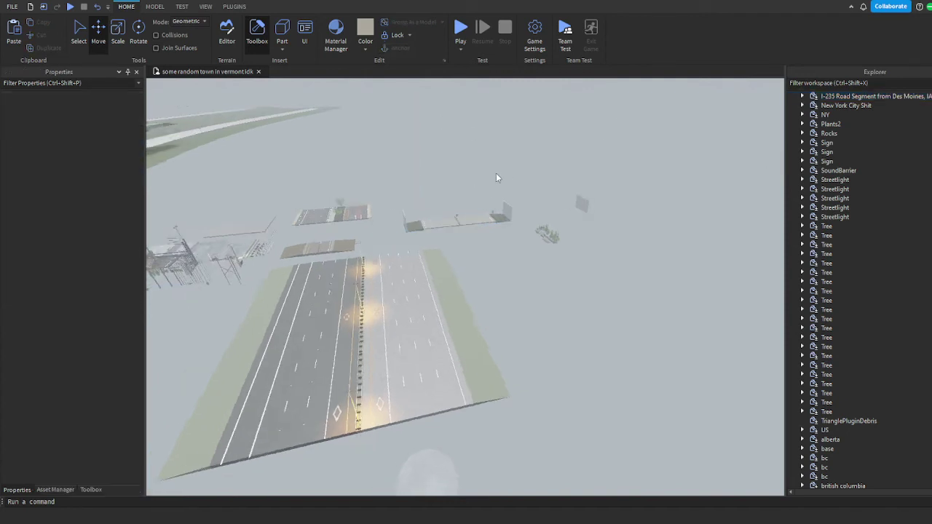
Move the I-235 segment model along Z to about -307, in line with the road segment that has the red lane
right_drag(514, 253, 481, 241)
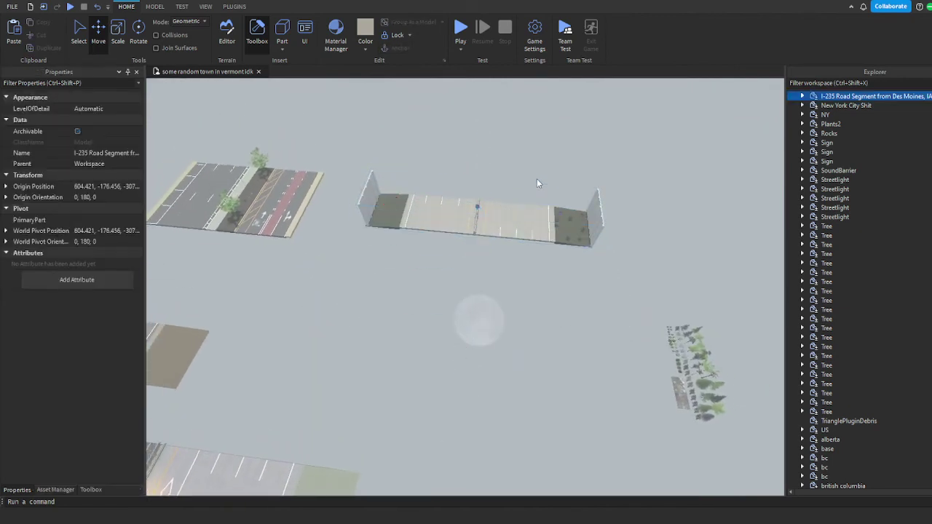
click(542, 182)
key(s)
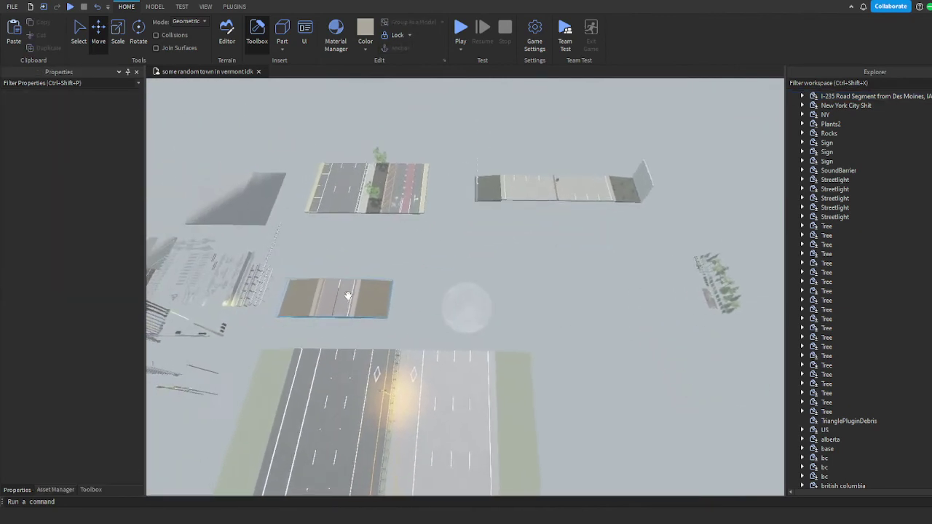
key(s)
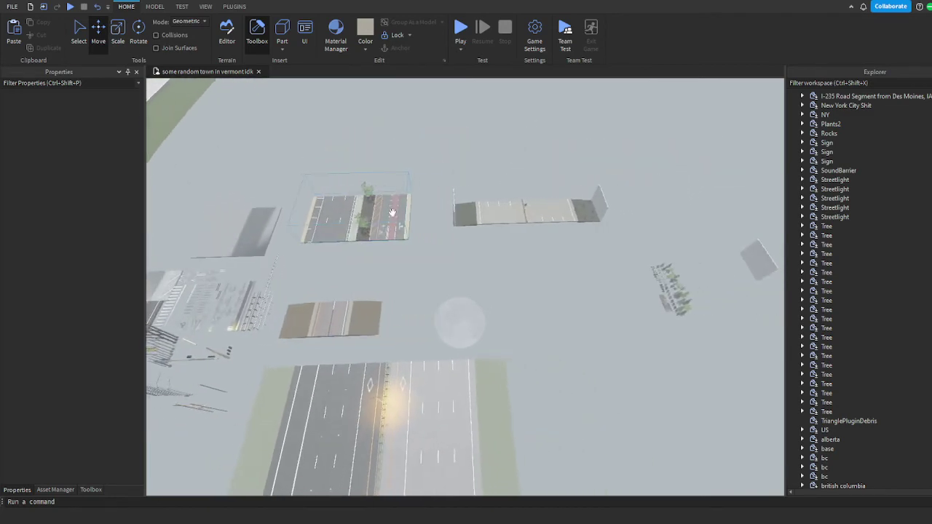
Review the grouped I-235 segment from above, along its lanes and close up on the planted grass wedge
key(w)
right_drag(408, 217, 495, 186)
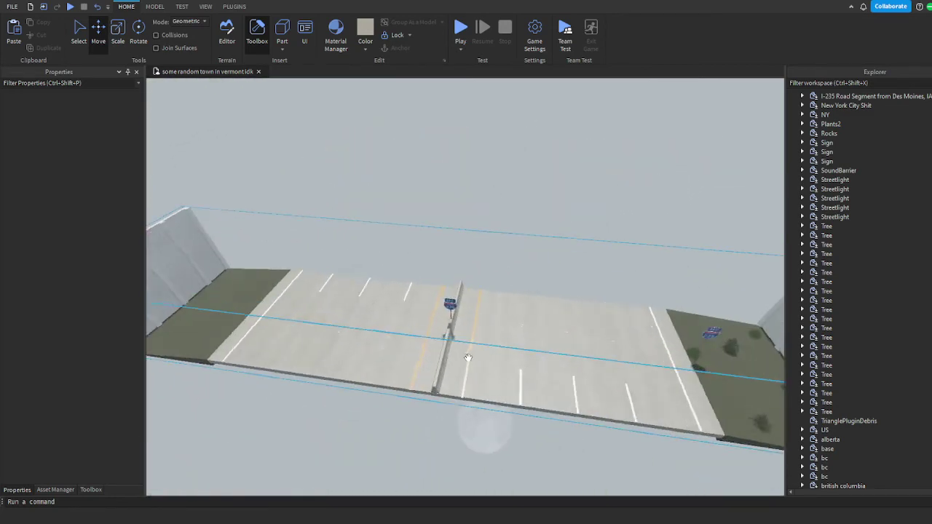
scroll(467, 358, up, 10)
right_drag(422, 333, 514, 272)
key(s)
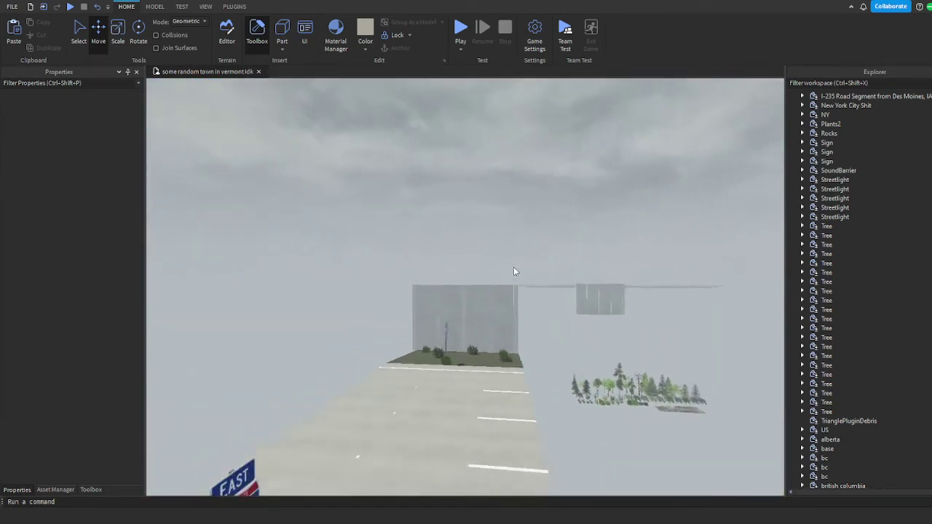
key(s)
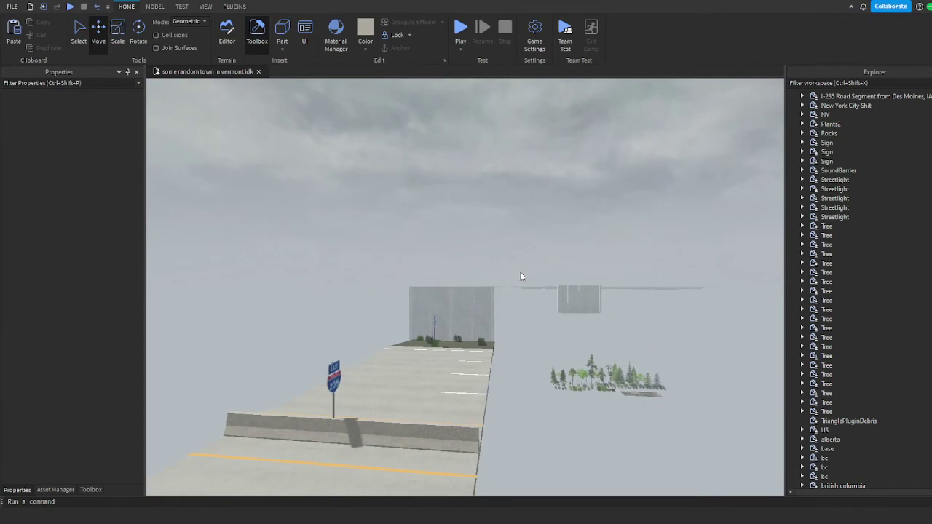
key(s)
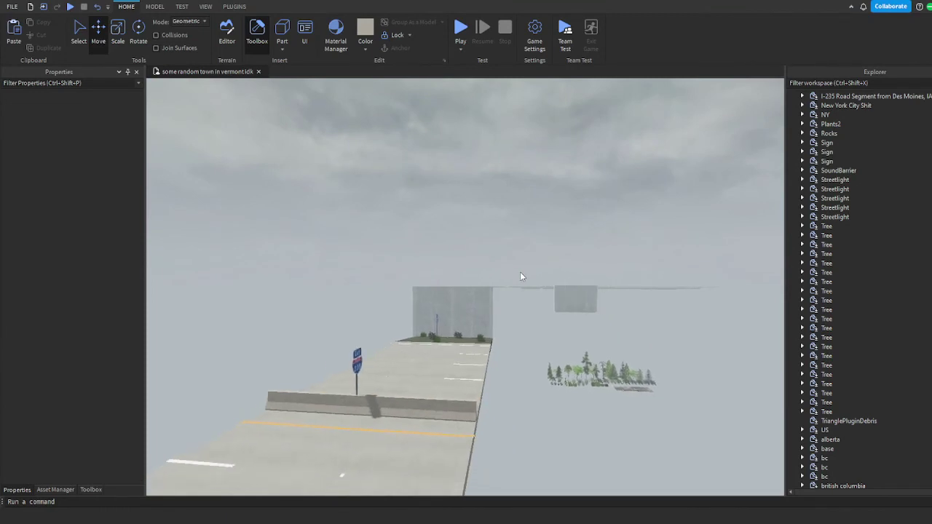
key(w)
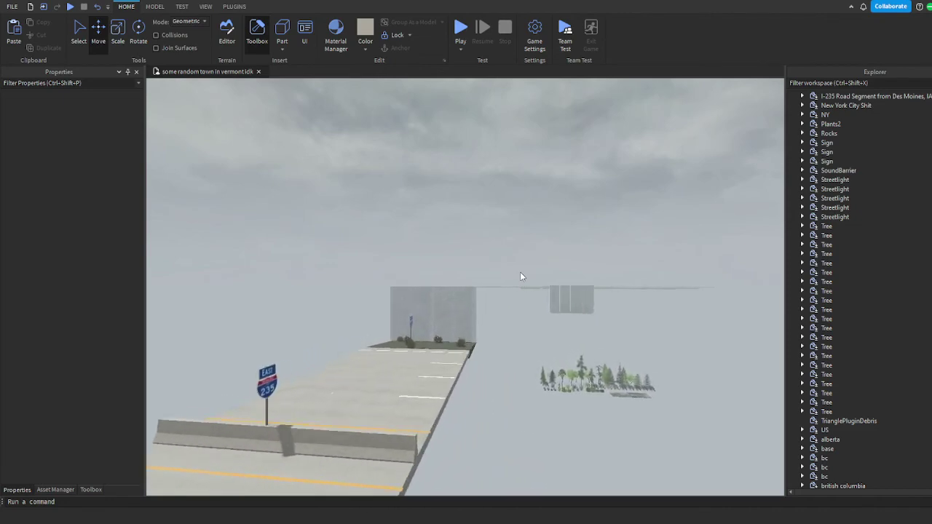
key(s)
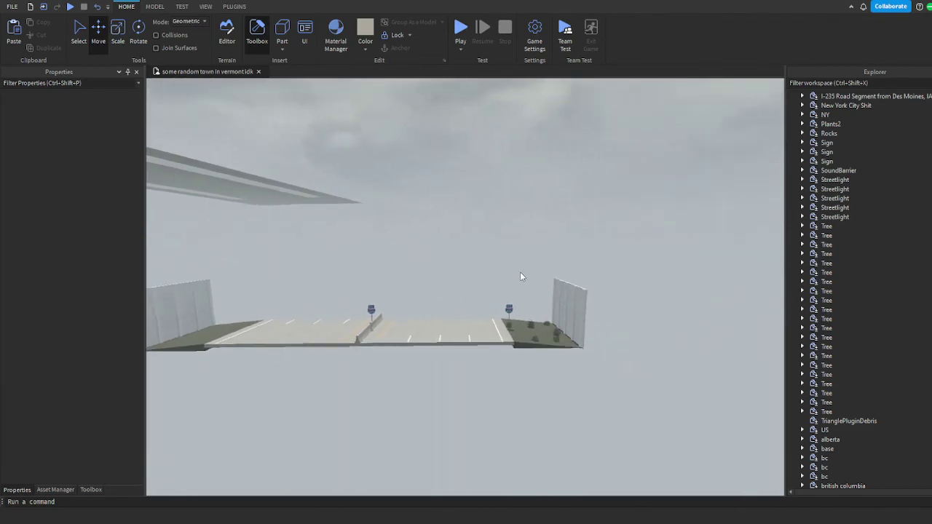
key(d)
key(w)
key(w)
key(a)
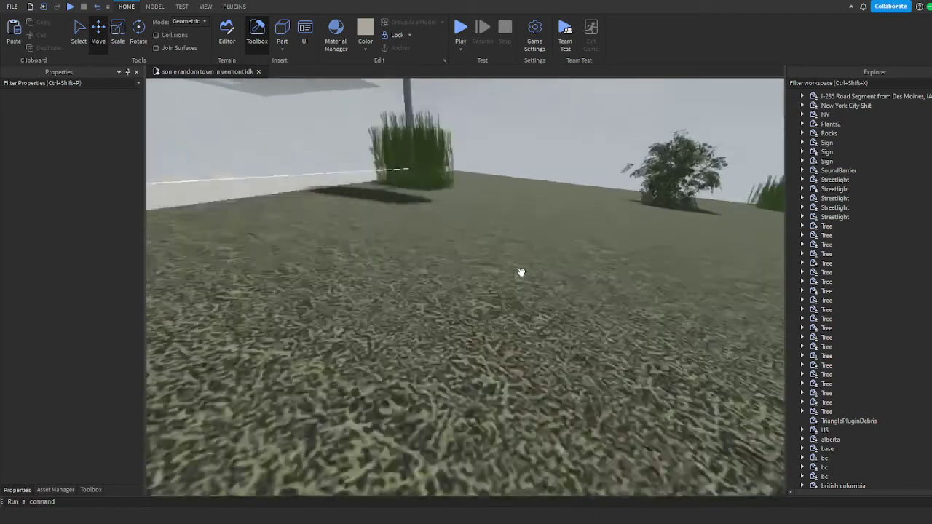
right_drag(538, 300, 535, 301)
key(f)
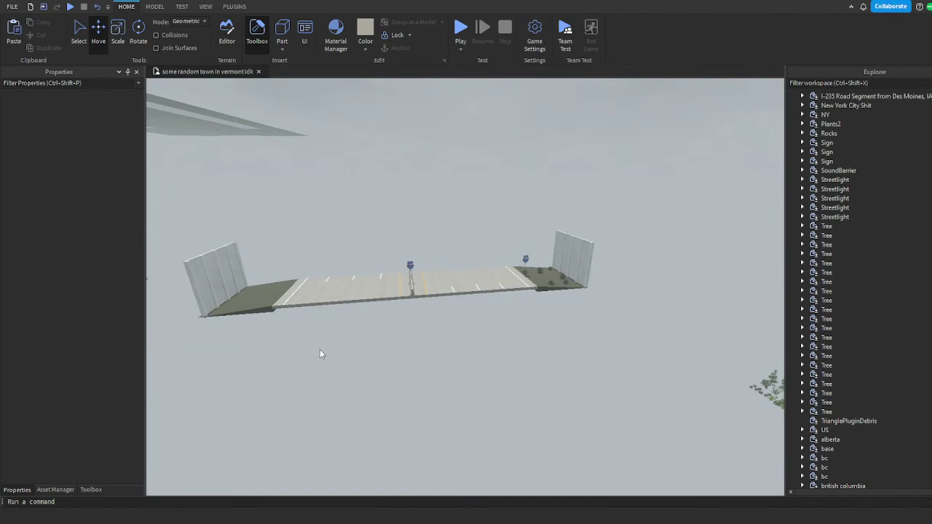
Examine the segment's lanes, sound barriers and median barrier, including the East I-235 sign on the median up close
scroll(445, 252, up, 8)
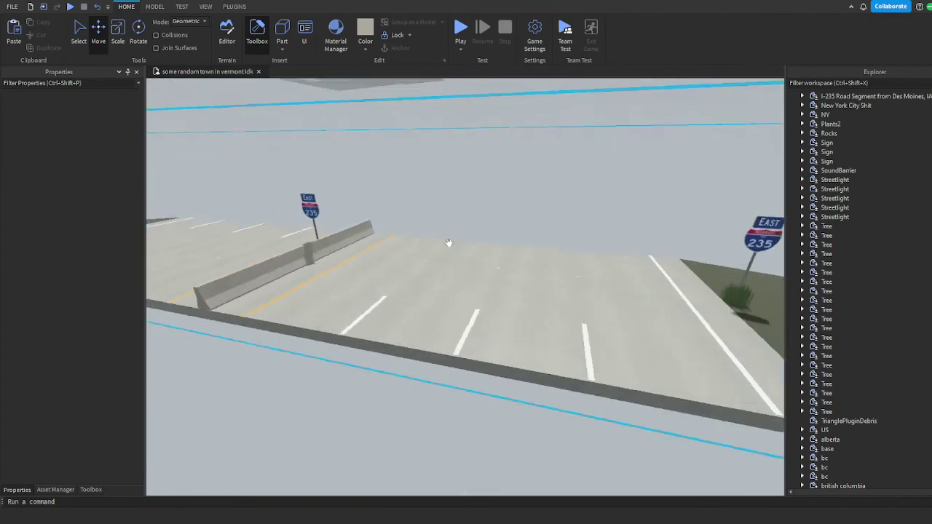
scroll(449, 242, up, 10)
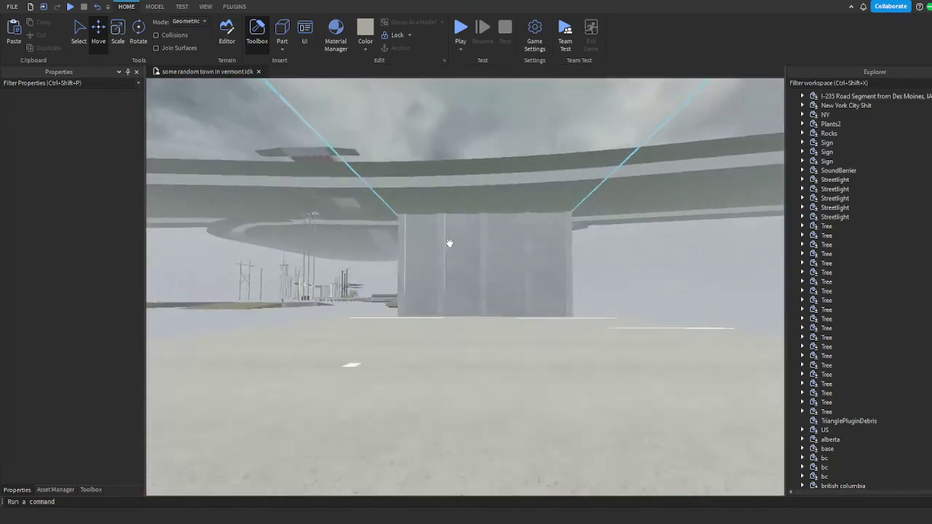
scroll(449, 244, up, 10)
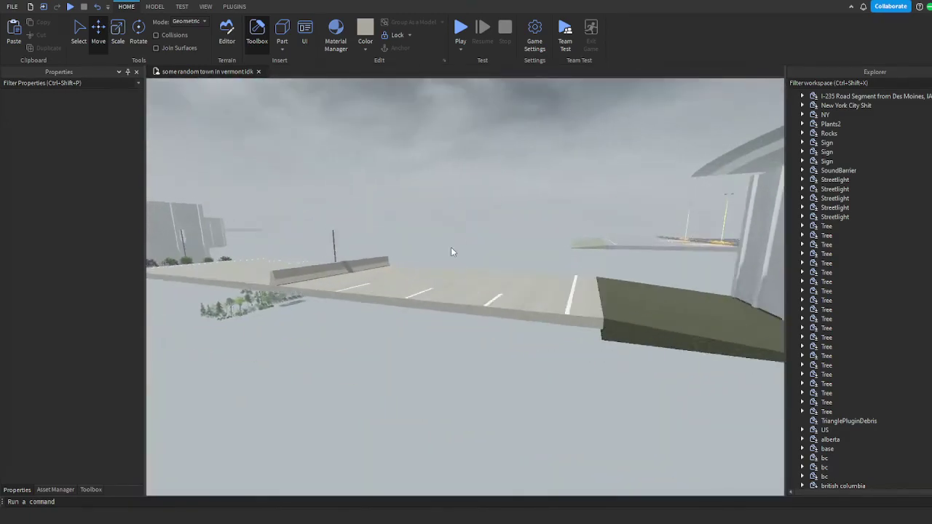
scroll(451, 252, up, 10)
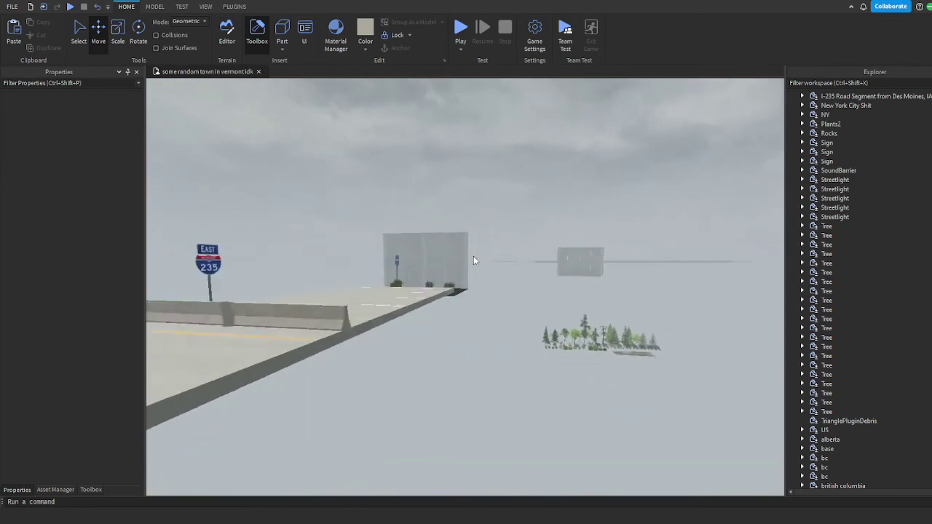
scroll(473, 258, up, 10)
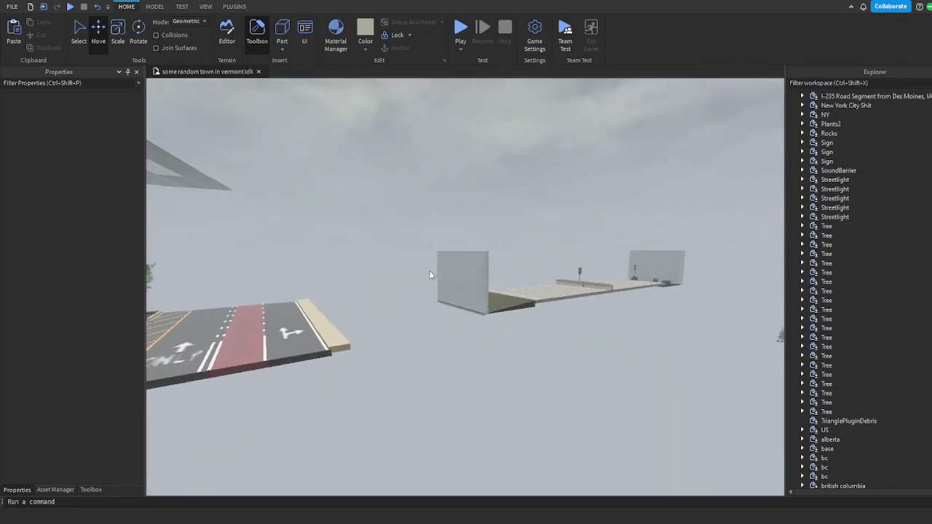
scroll(430, 276, up, 10)
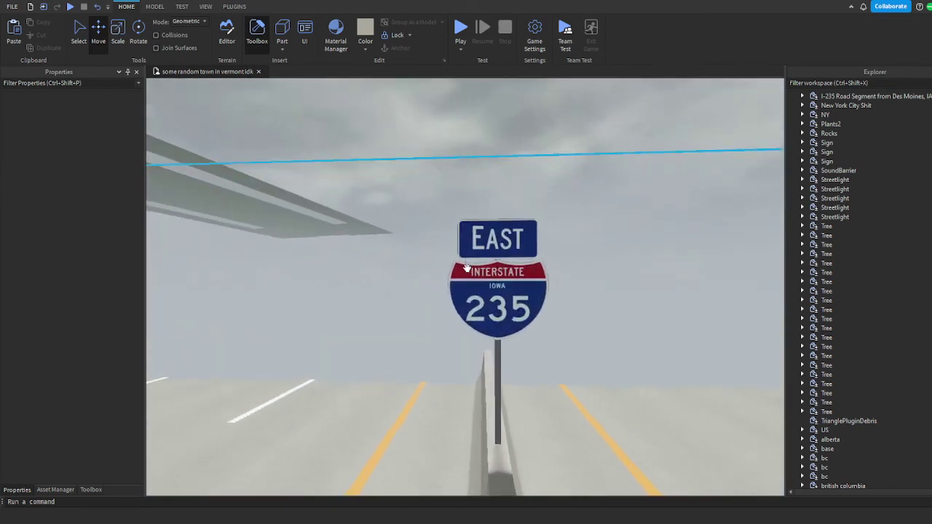
scroll(467, 267, up, 3)
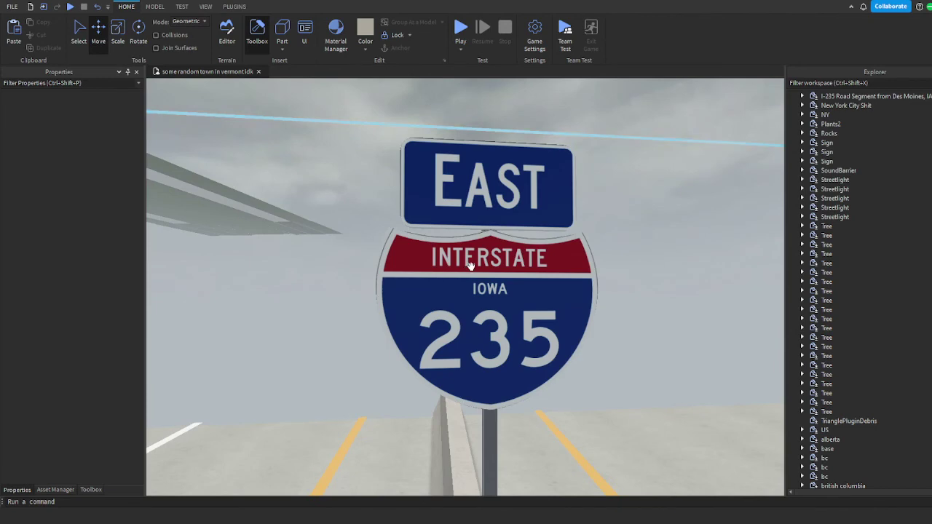
scroll(470, 266, down, 10)
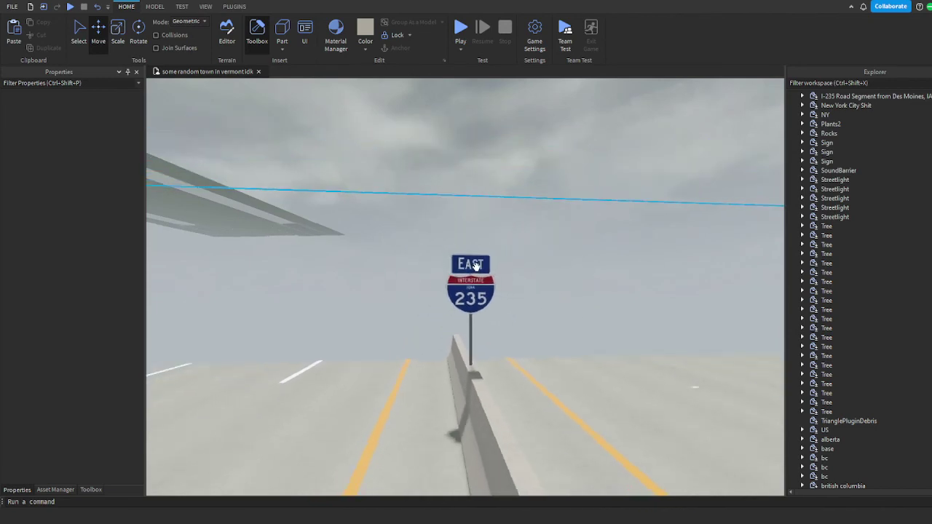
scroll(475, 292, up, 6)
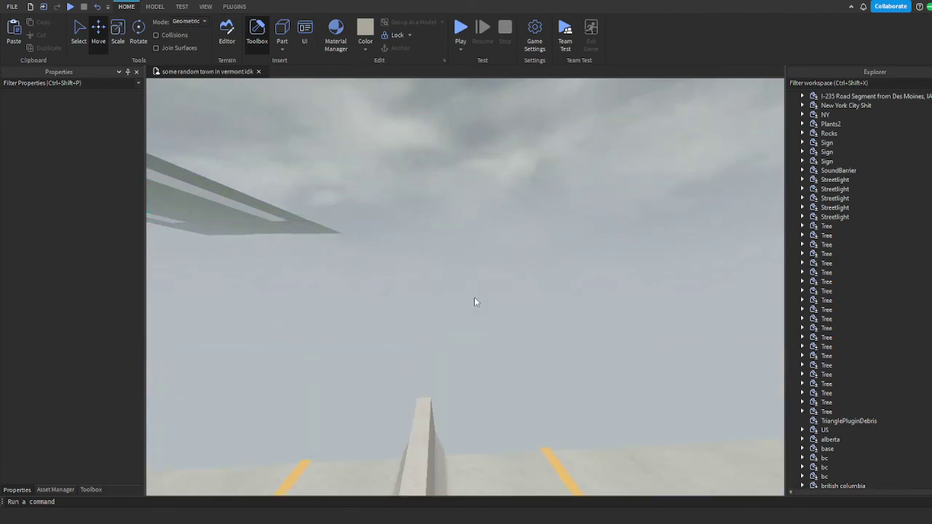
scroll(472, 299, up, 3)
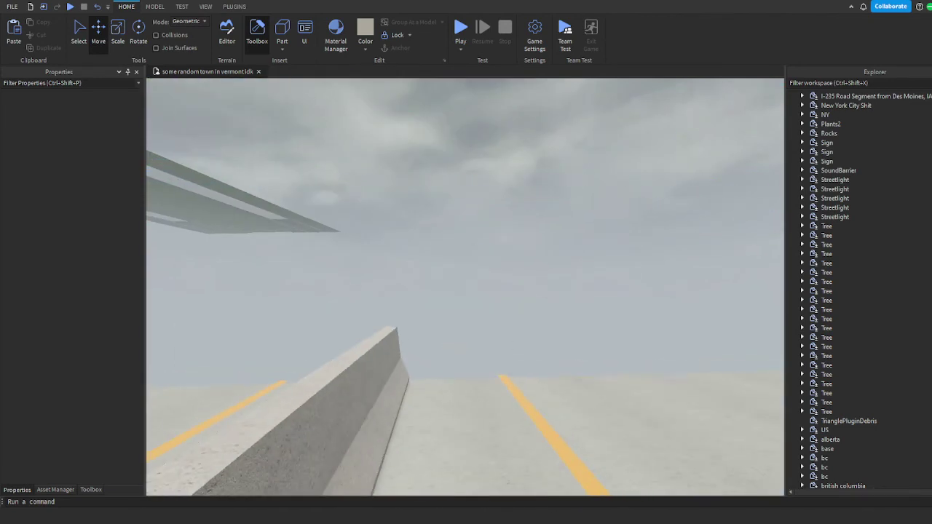